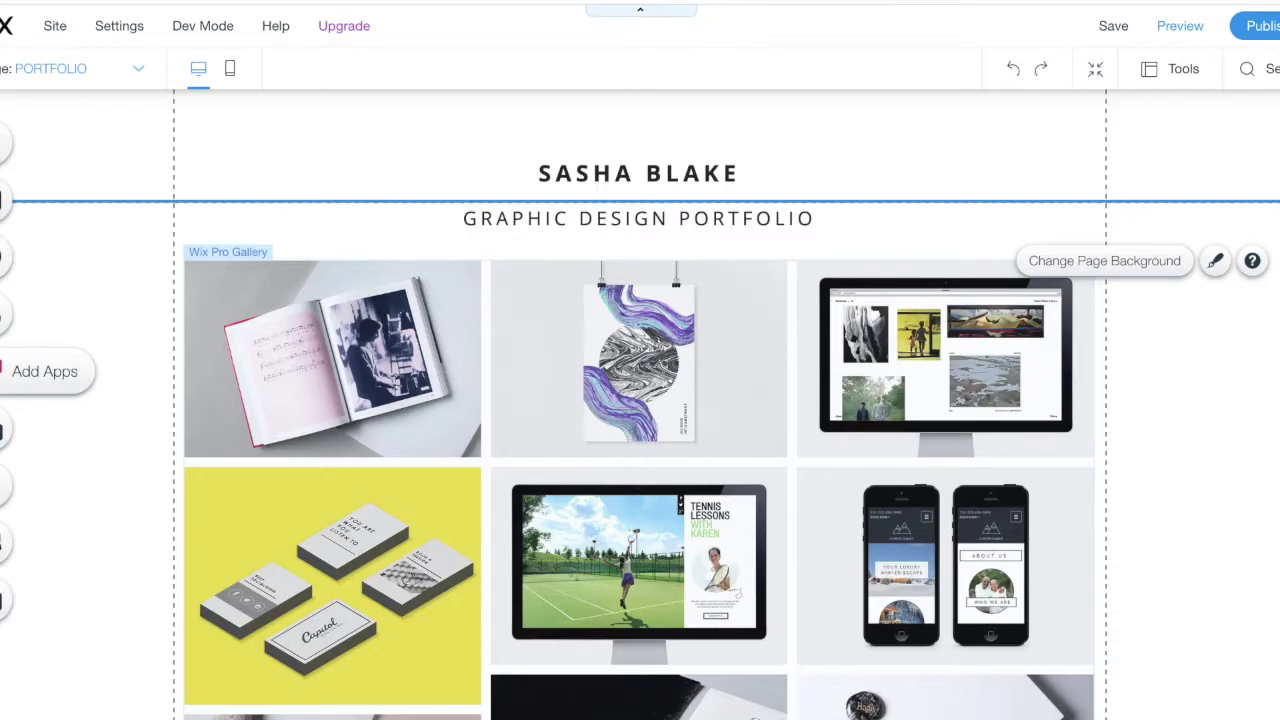
left_click(20, 257)
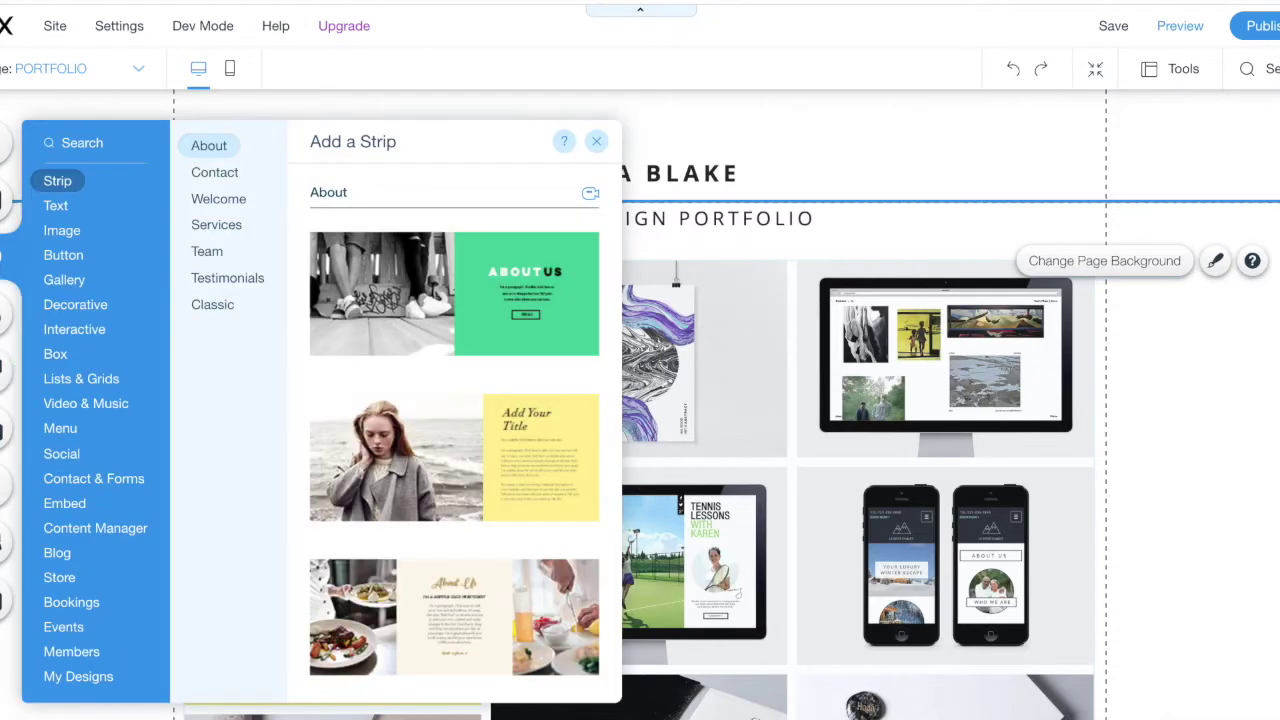
mouse_move(84, 482)
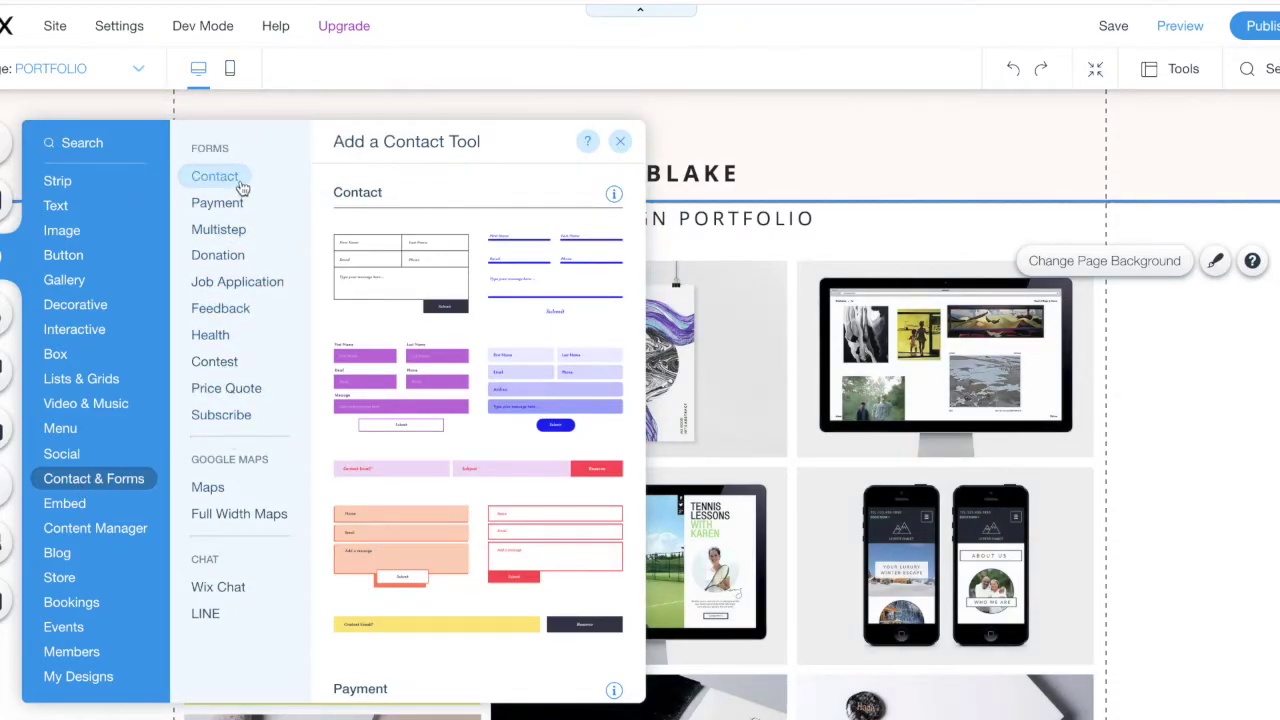
left_click(222, 365)
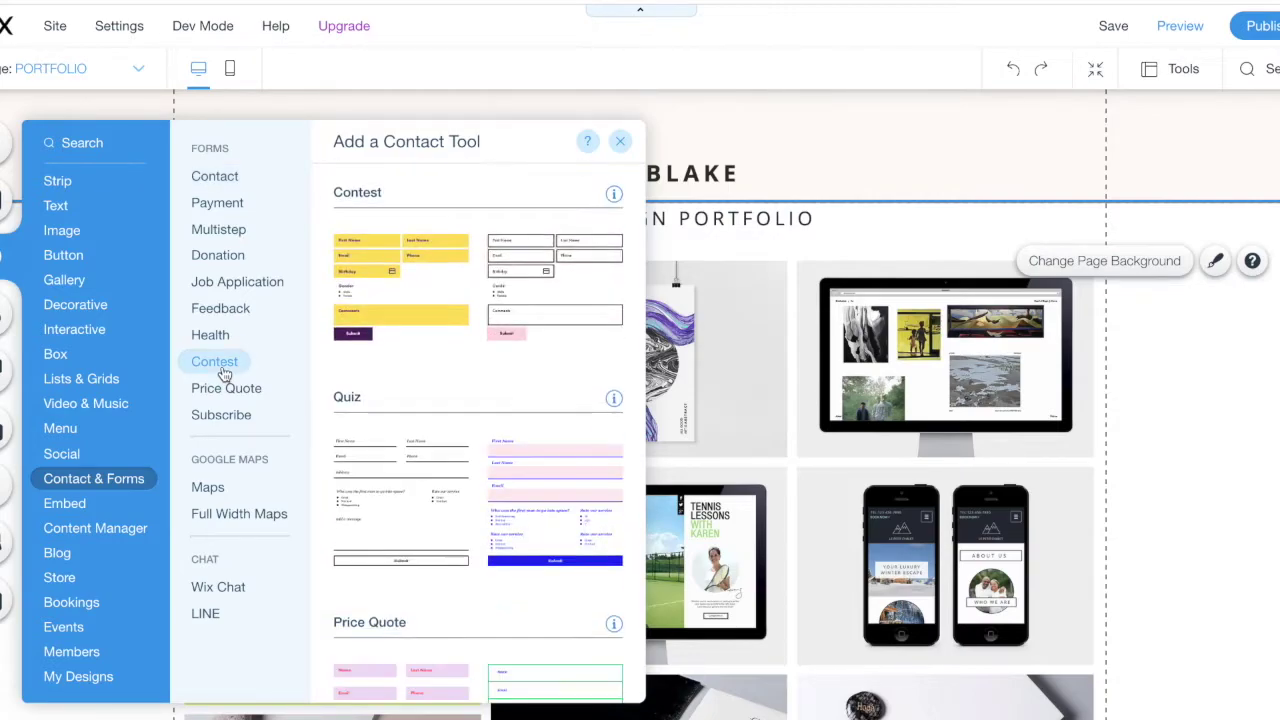
scroll(470, 330, "down", 3)
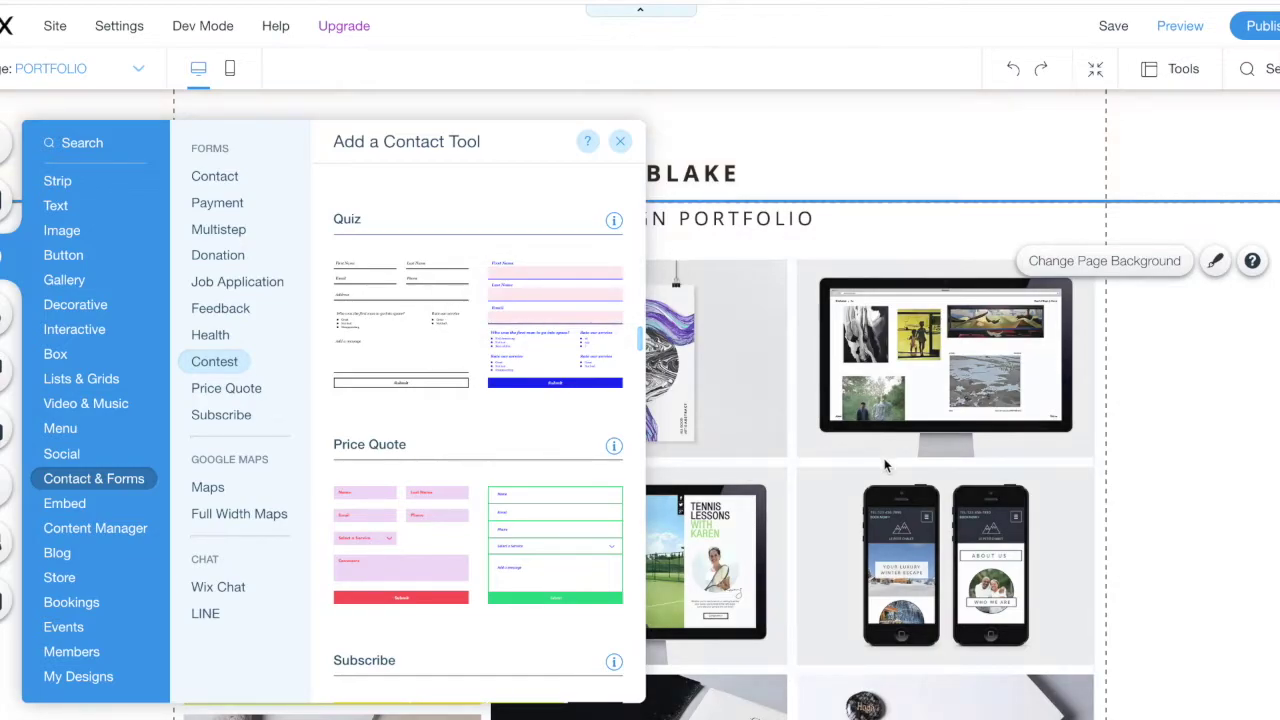
scroll(885, 468, "down", 2)
scroll(885, 467, "down", 4)
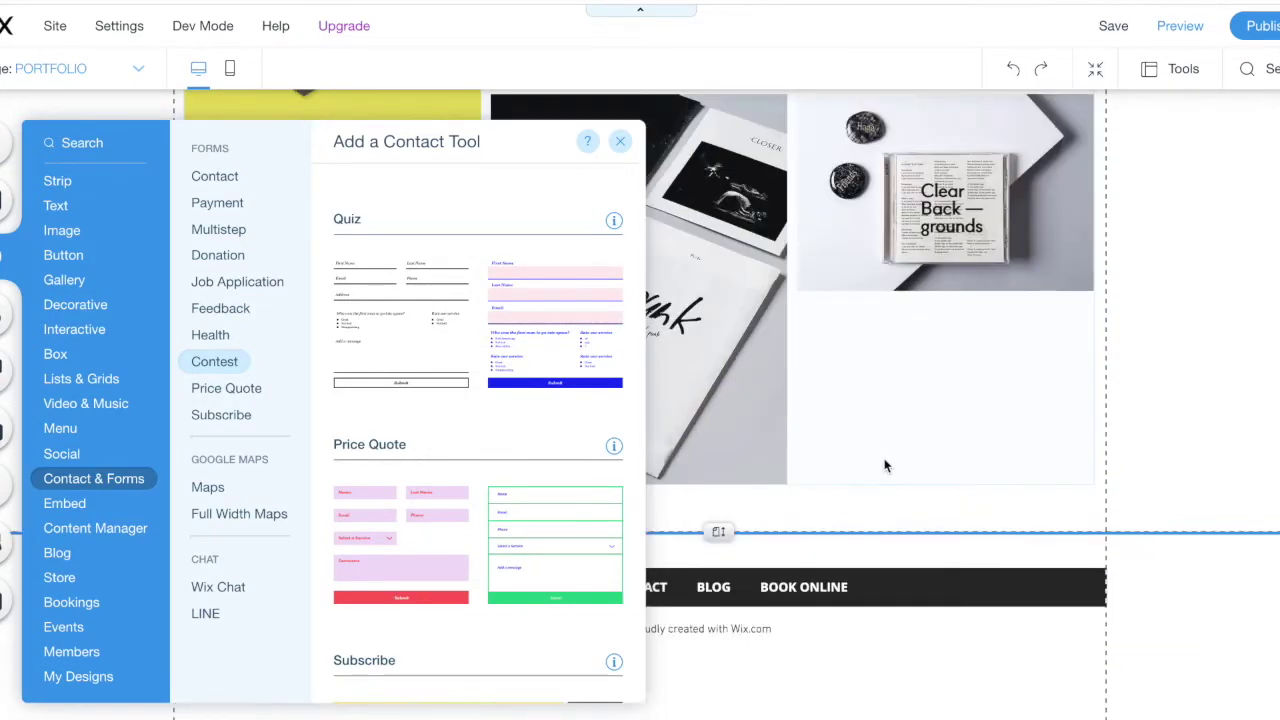
left_click(620, 141)
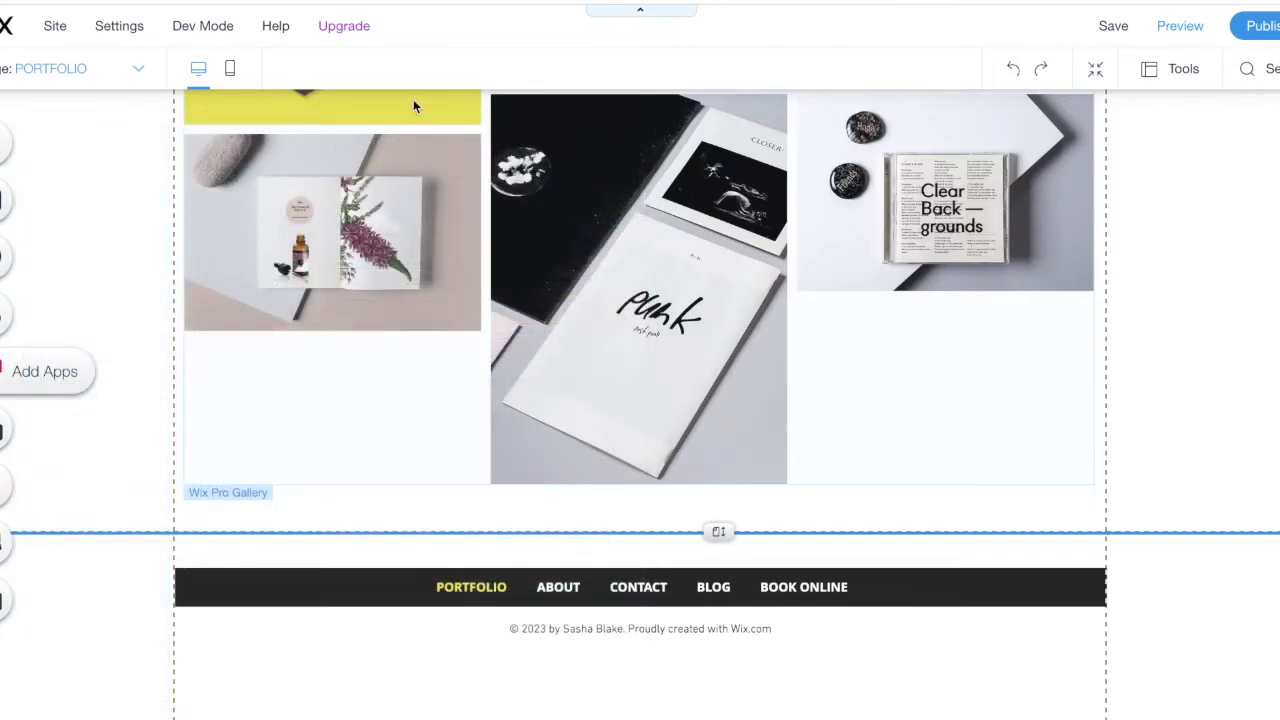
Step: Add a blank page to the site through Manage Pages, keeping the default name New Page
left_click(133, 69)
left_click(67, 714)
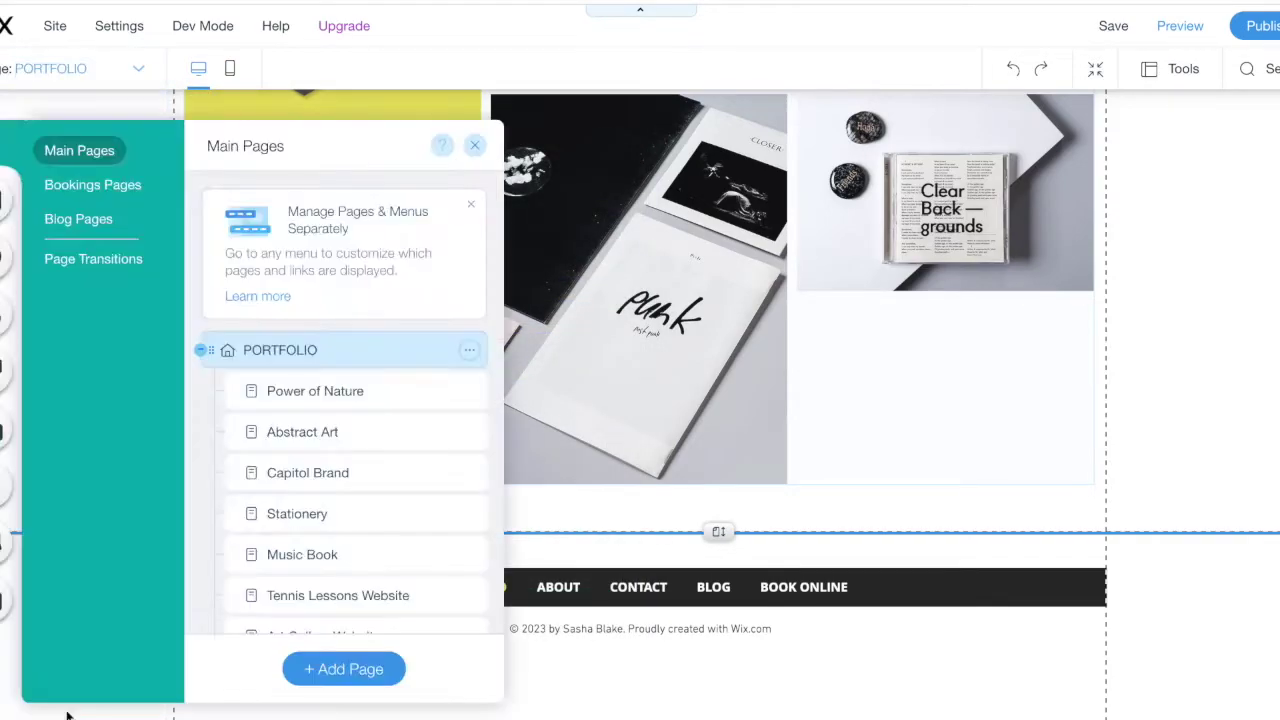
left_click(342, 672)
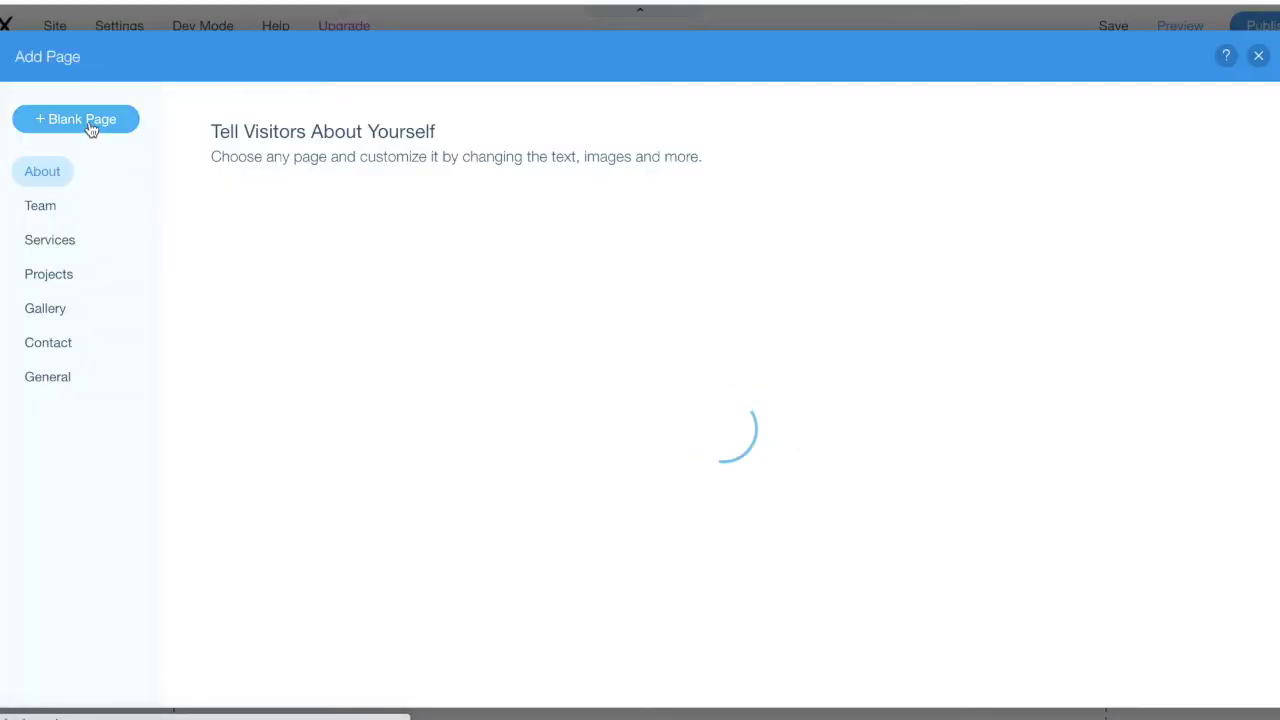
left_click(88, 120)
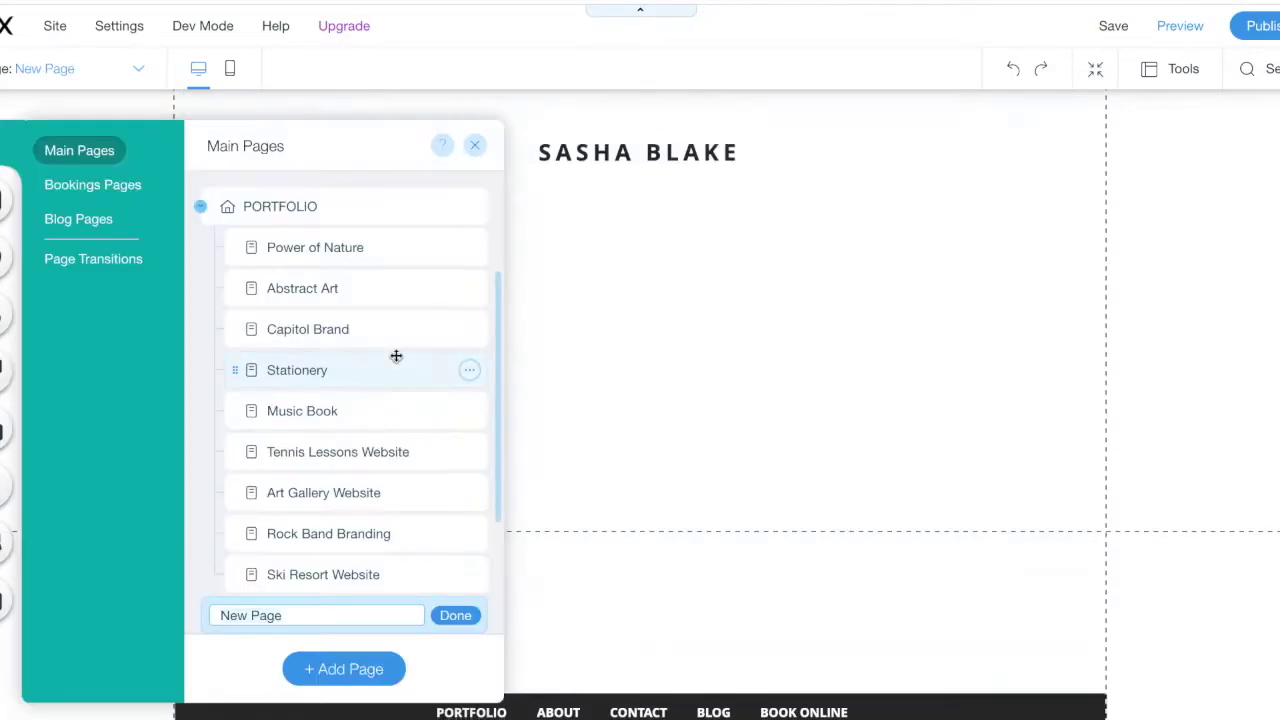
left_click(658, 322)
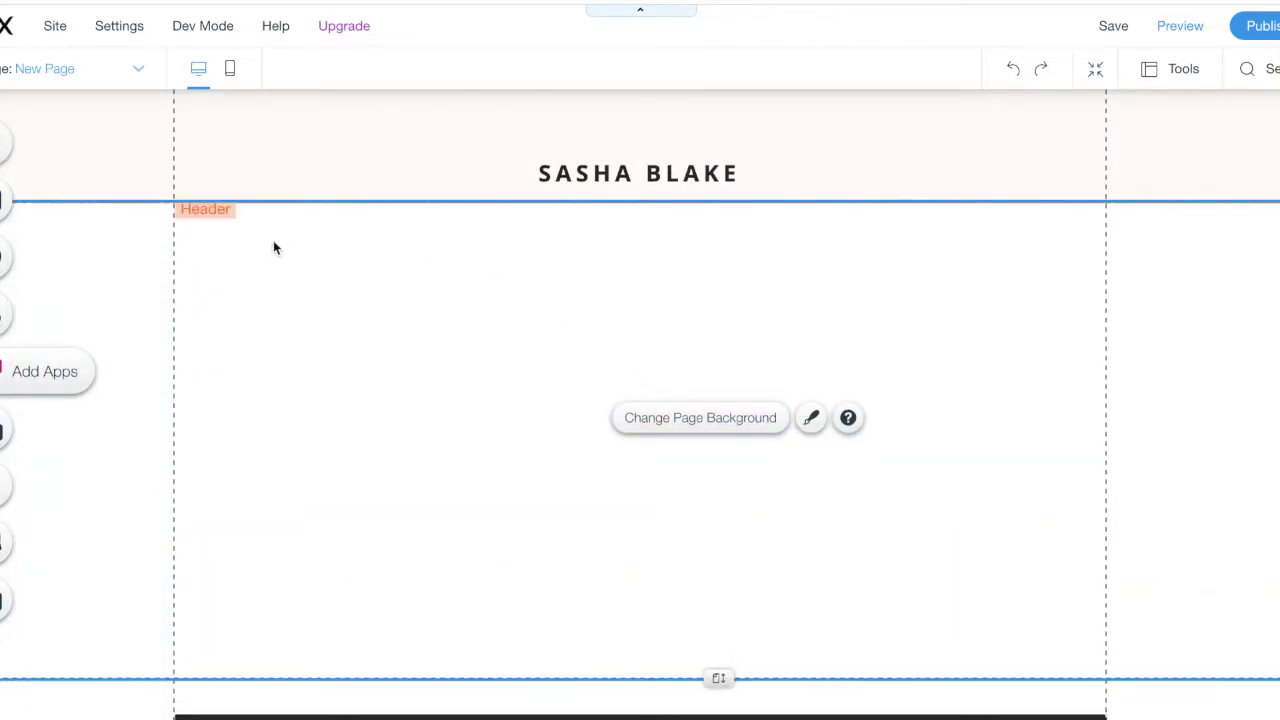
left_click(10, 257)
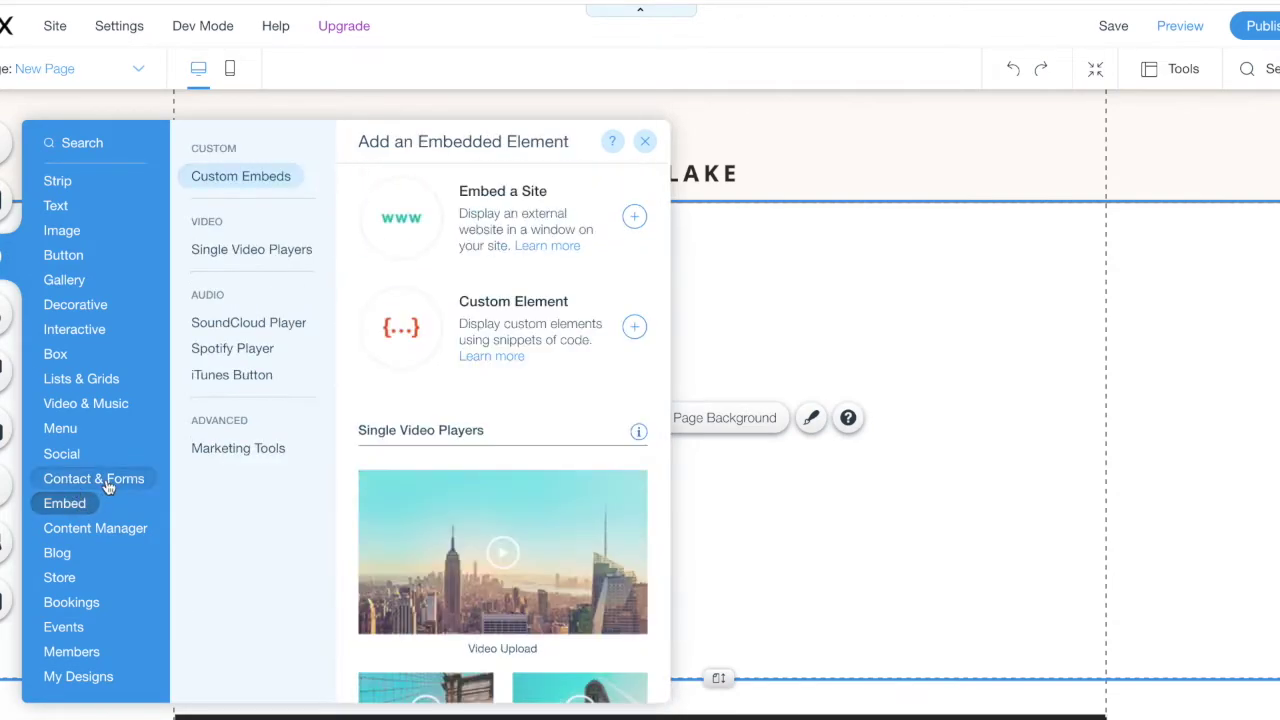
Step: Add the Quiz template from the Contest forms onto New Page
left_click(218, 361)
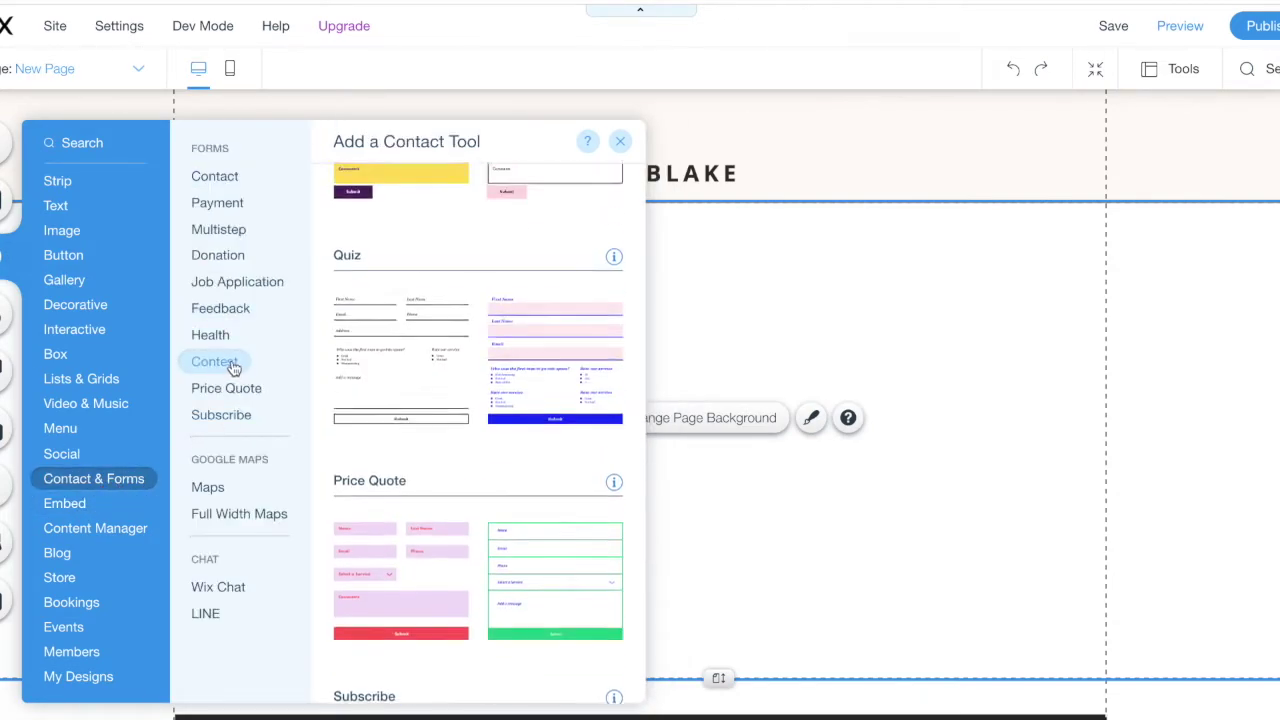
scroll(388, 443, "down", 2)
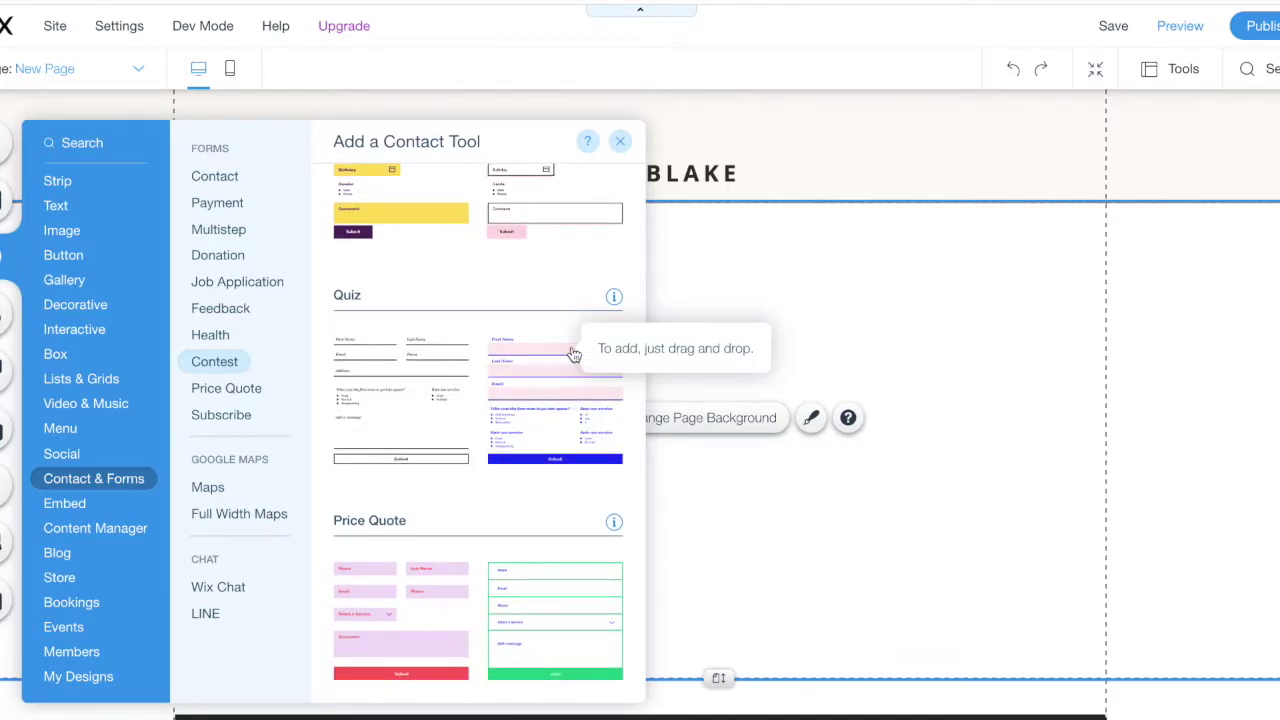
left_click(400, 383)
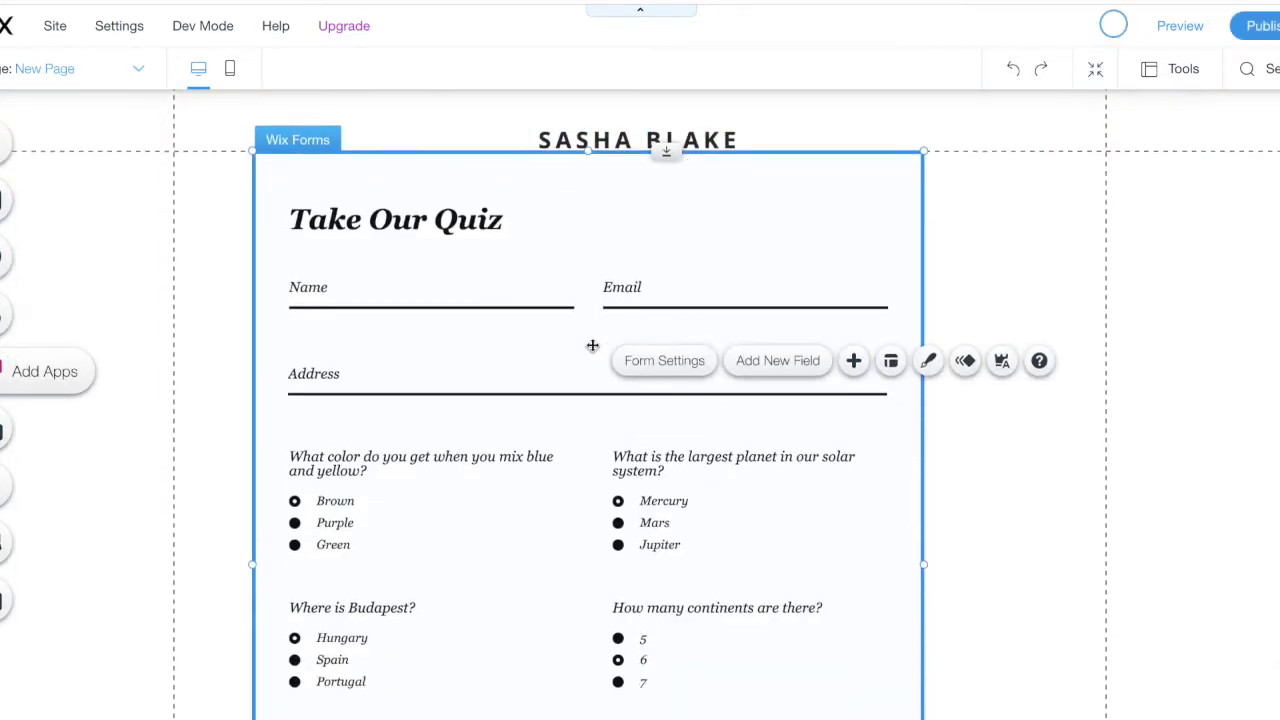
left_click(383, 277)
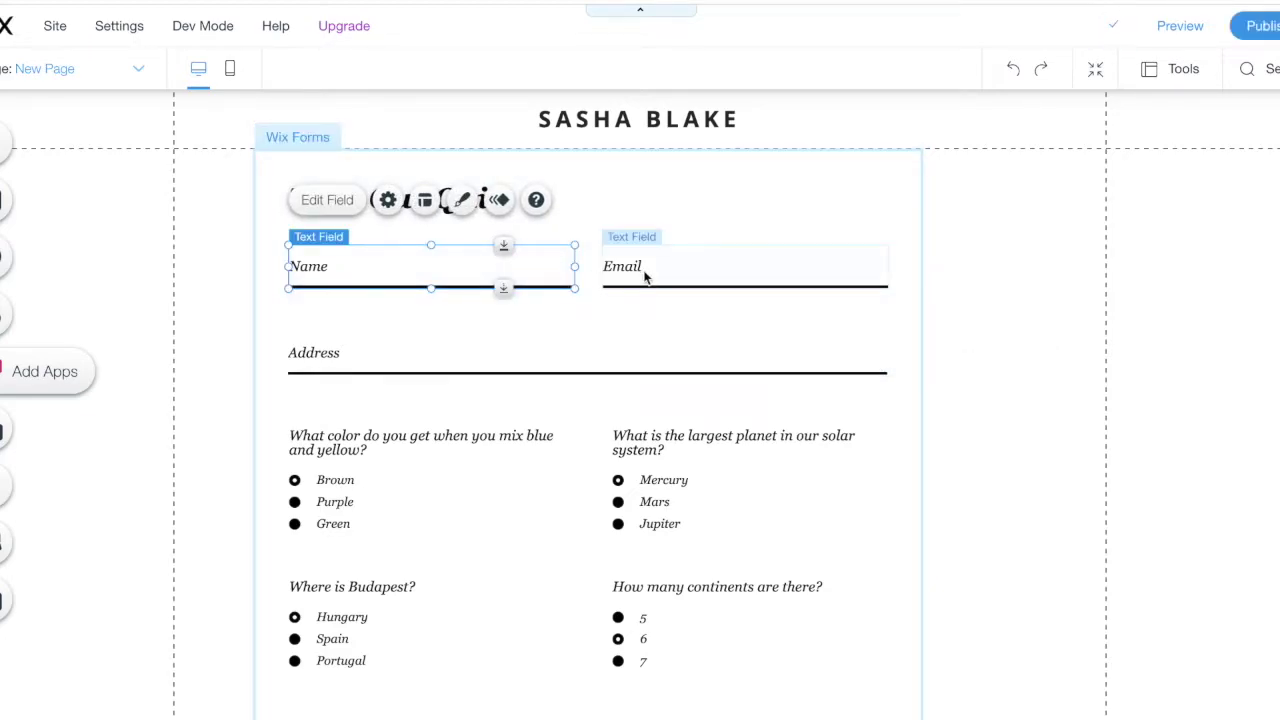
left_click(671, 352)
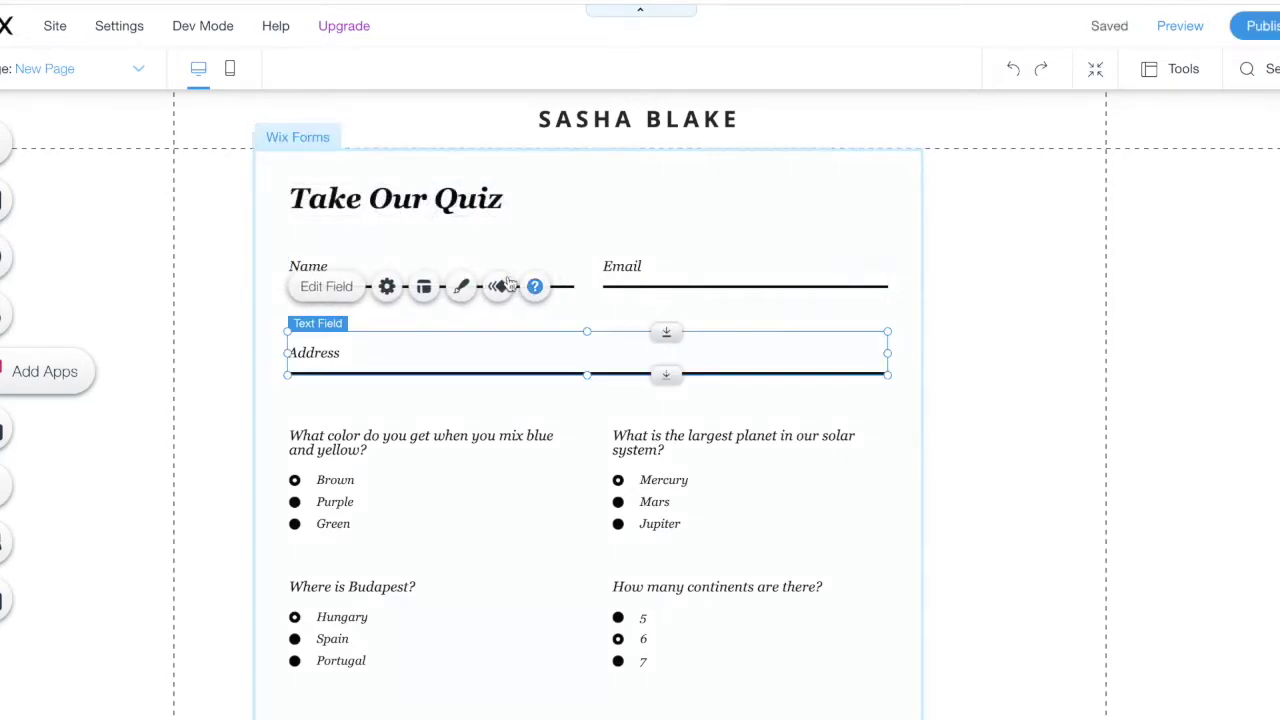
left_click(521, 258)
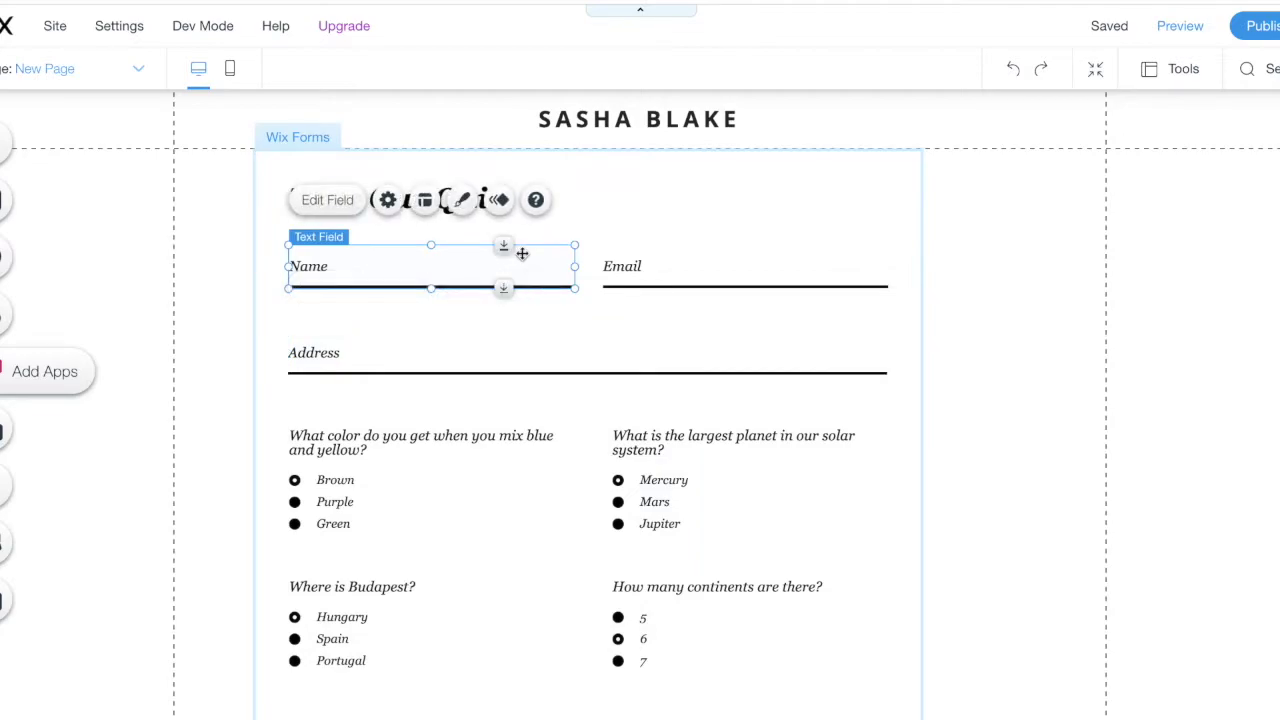
left_click(325, 200)
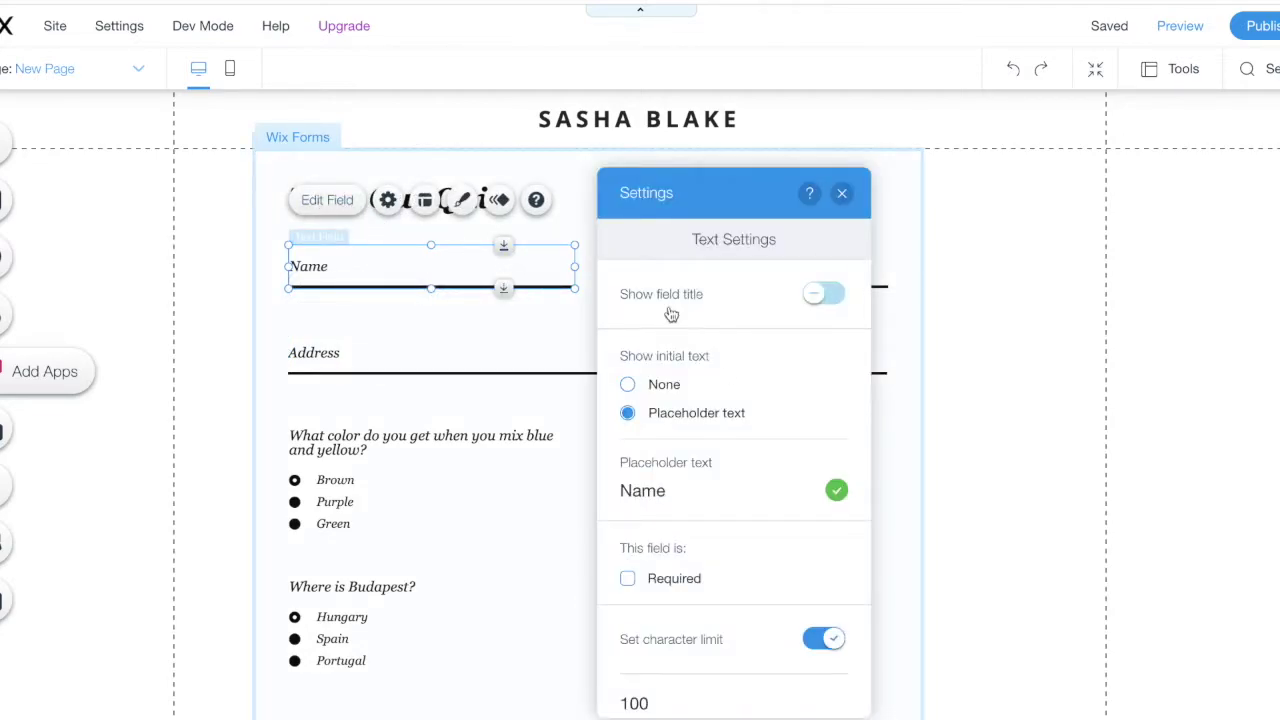
left_click(1017, 378)
scroll(503, 480, "down", 2)
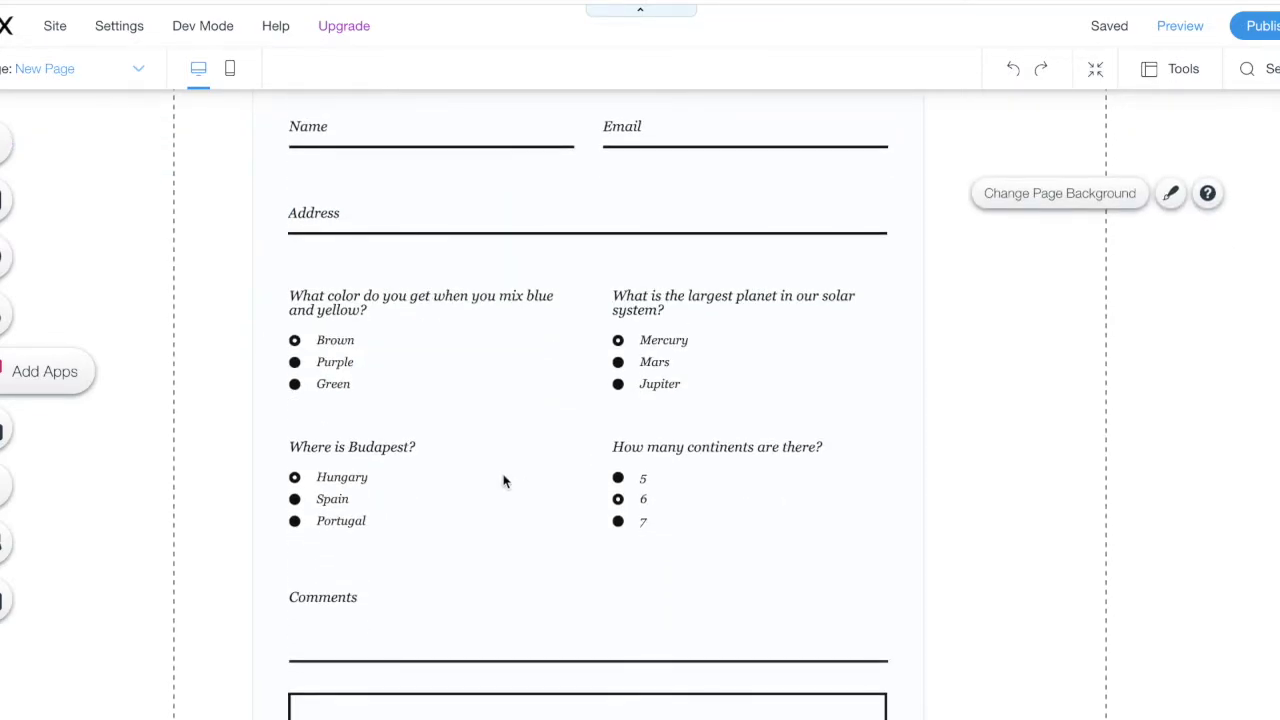
Step: Change the colour-mixing question's default selection from Brown to None
left_click(416, 306)
left_click(376, 307)
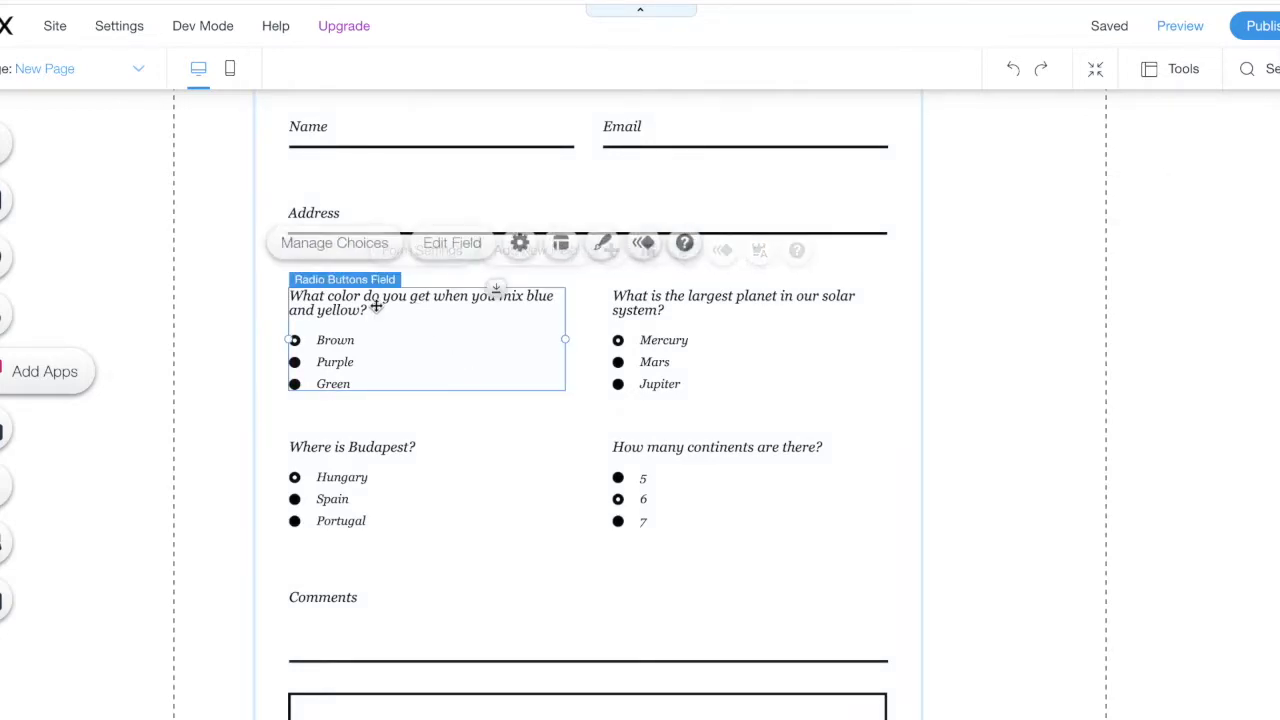
left_click(455, 243)
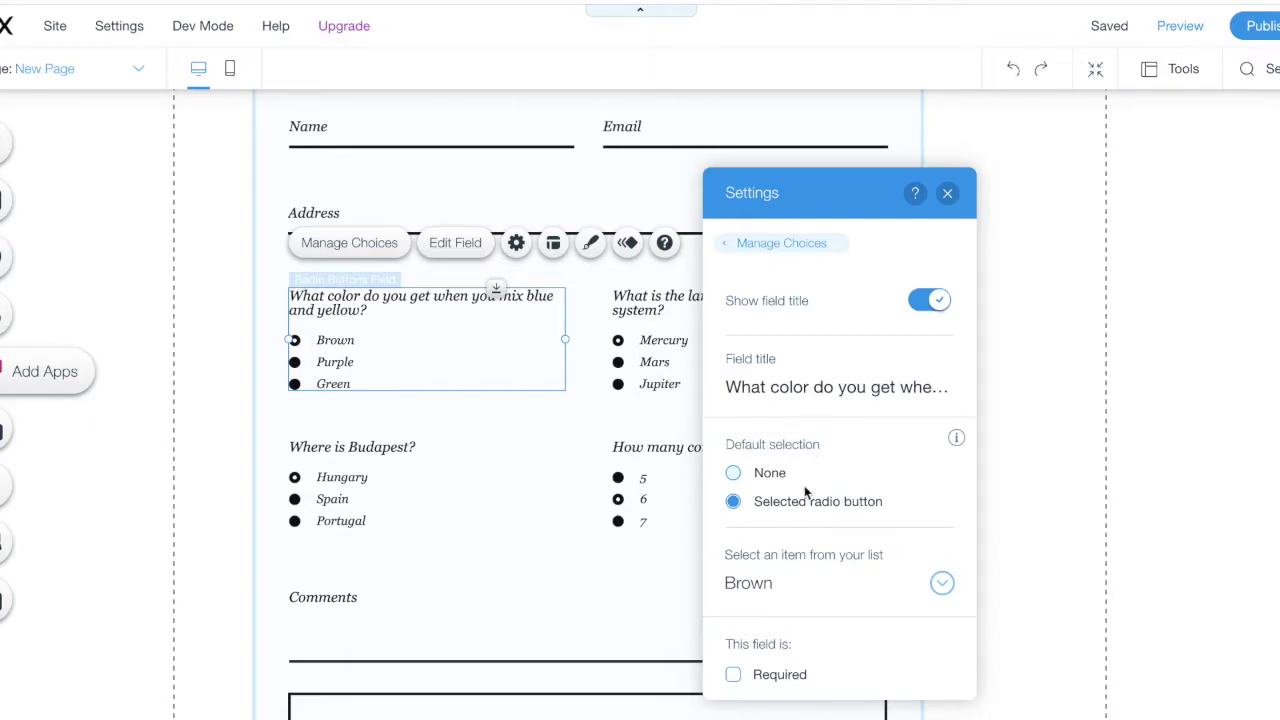
left_click(735, 477)
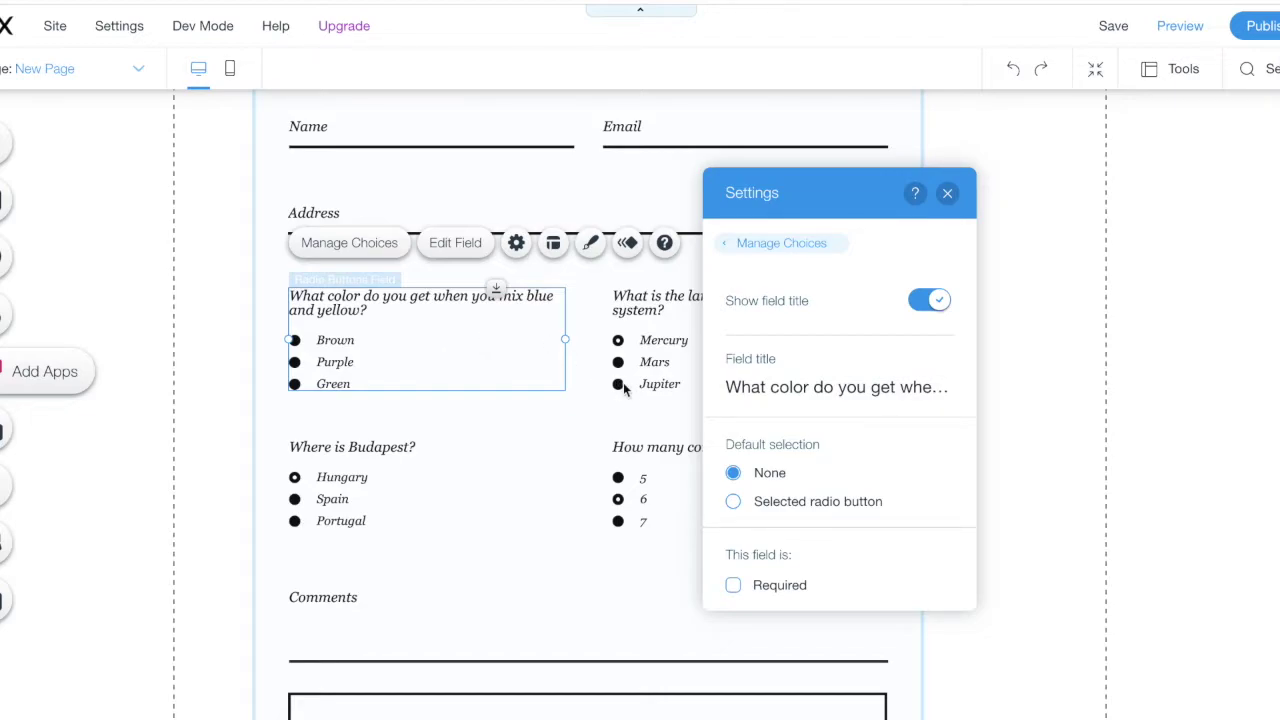
left_click(948, 194)
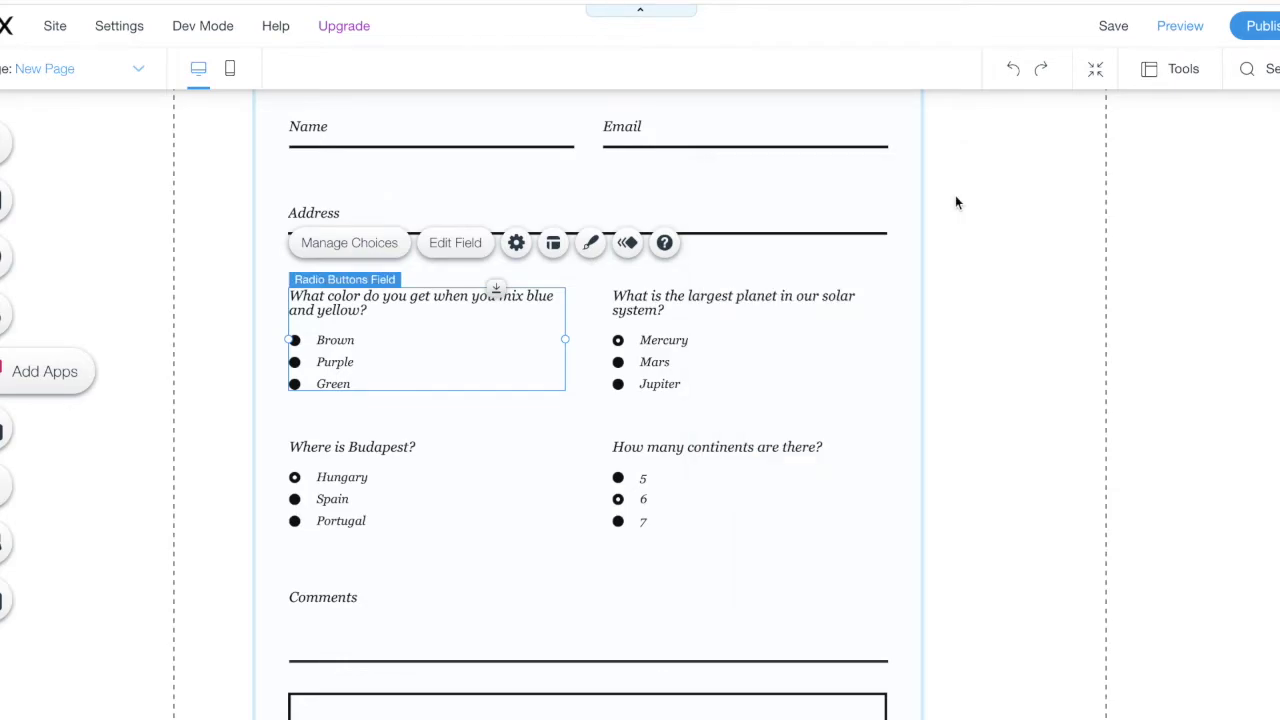
Step: Duplicate the Brown answer choice twice in Manage Choices
left_click(360, 244)
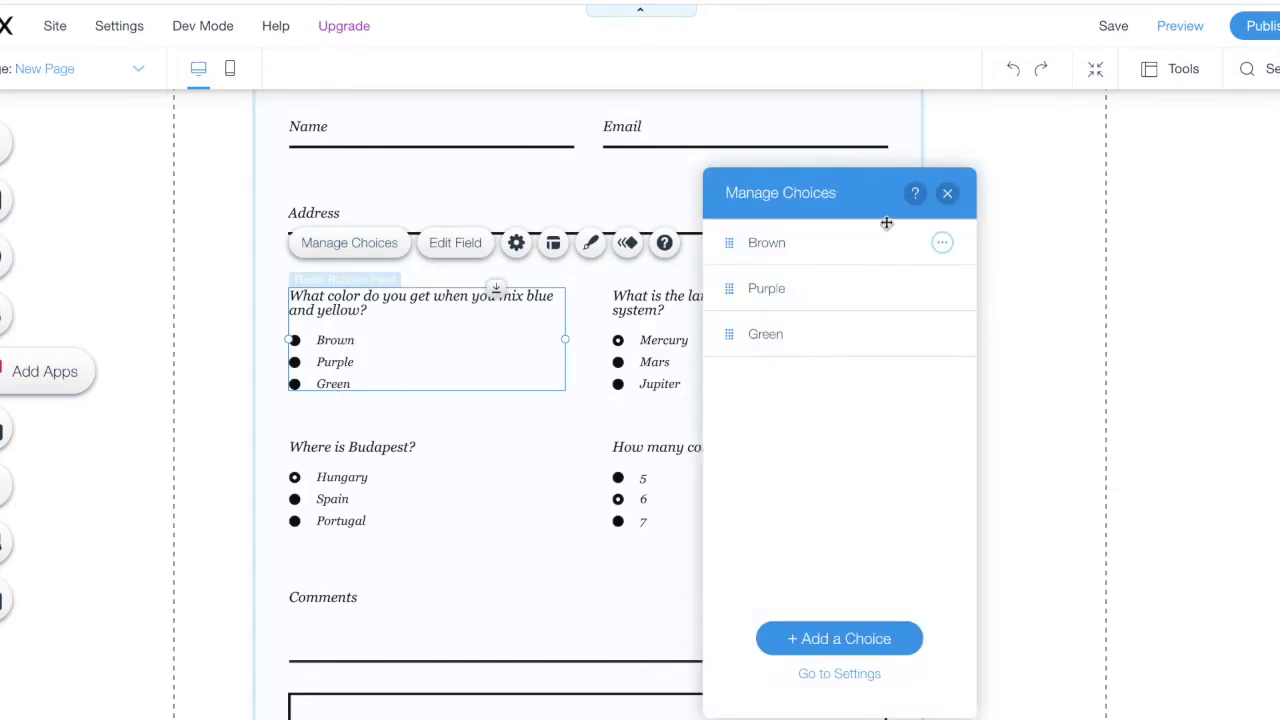
left_click(943, 244)
left_click(992, 270)
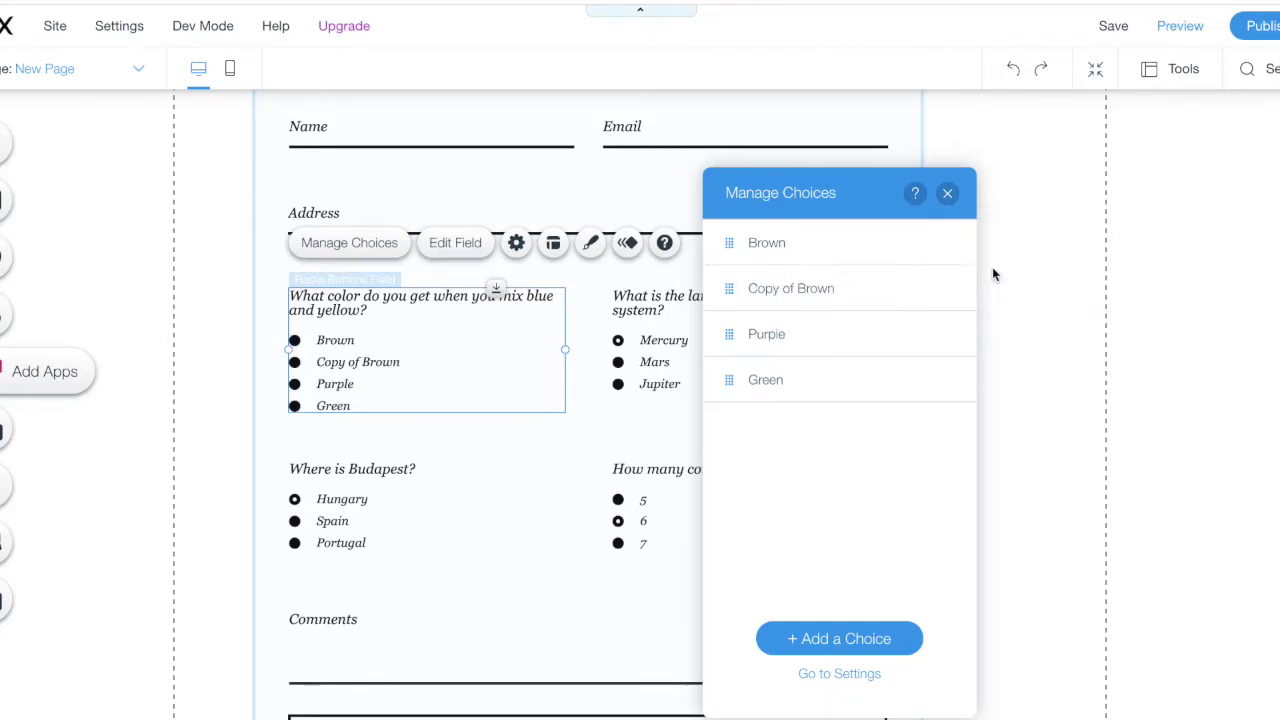
left_click(943, 244)
left_click(980, 271)
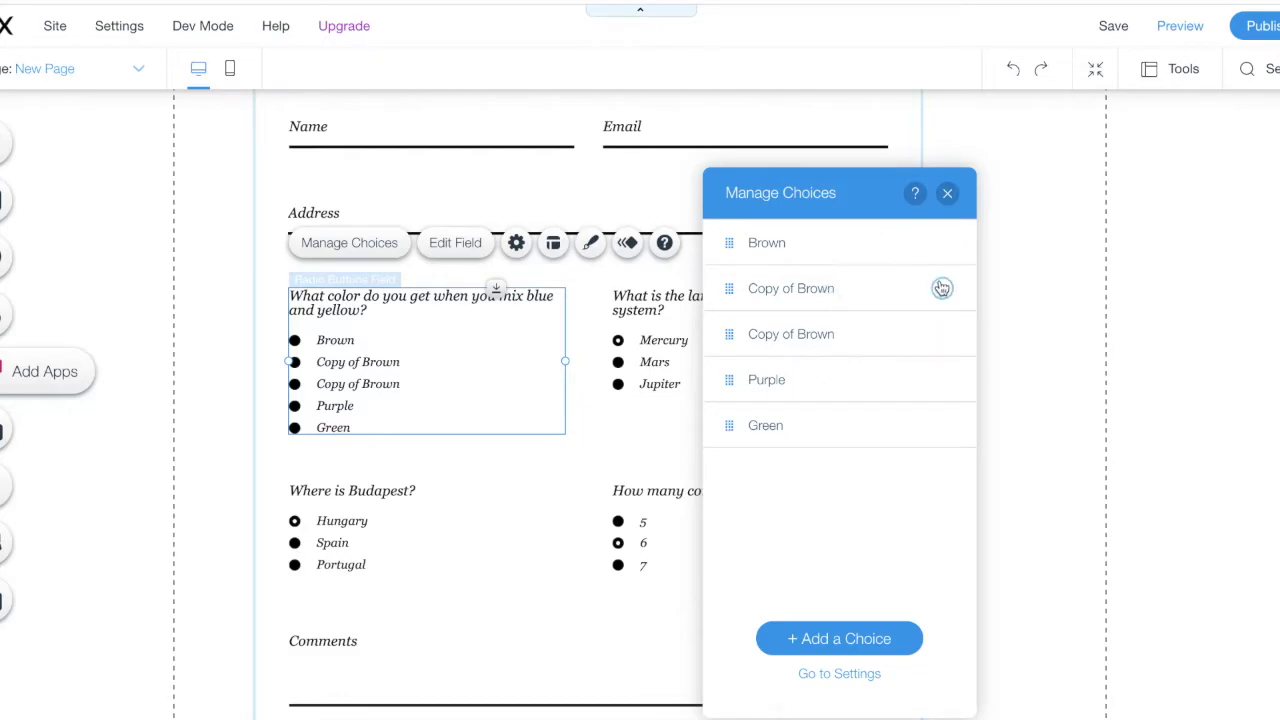
Step: Rename the first Copy of Brown choice to Blue
left_click(942, 288)
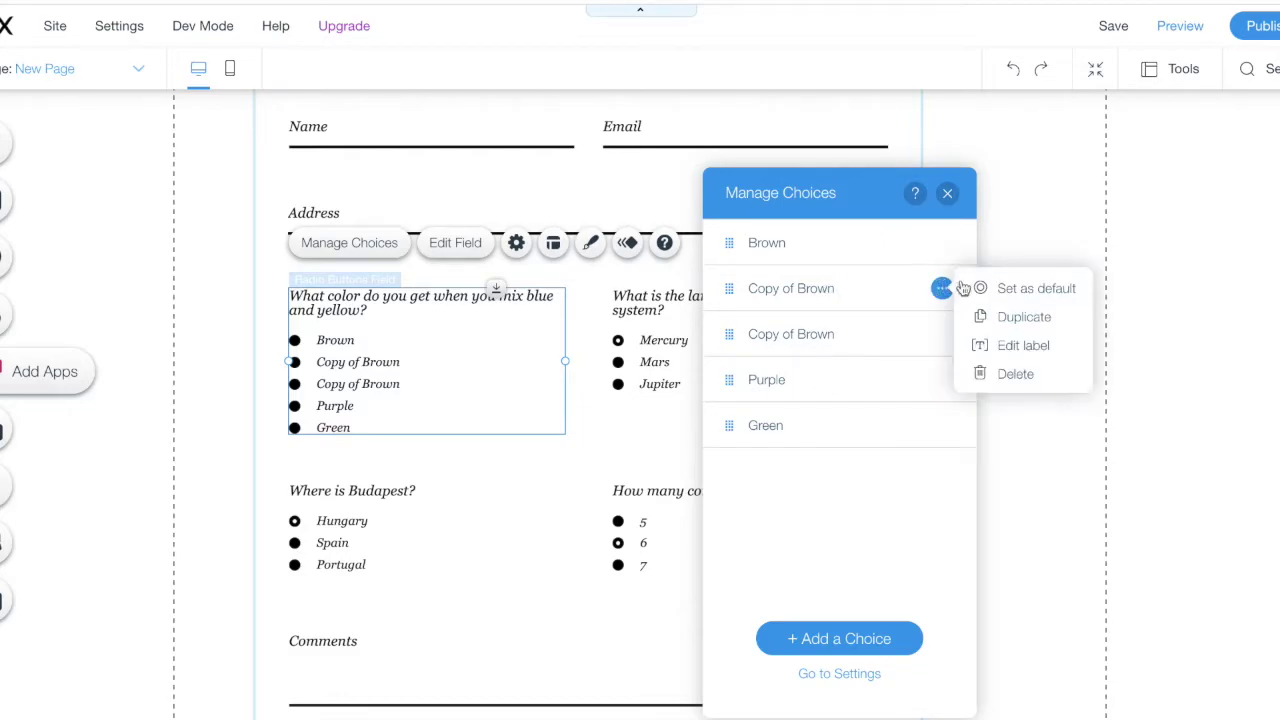
left_click(1005, 347)
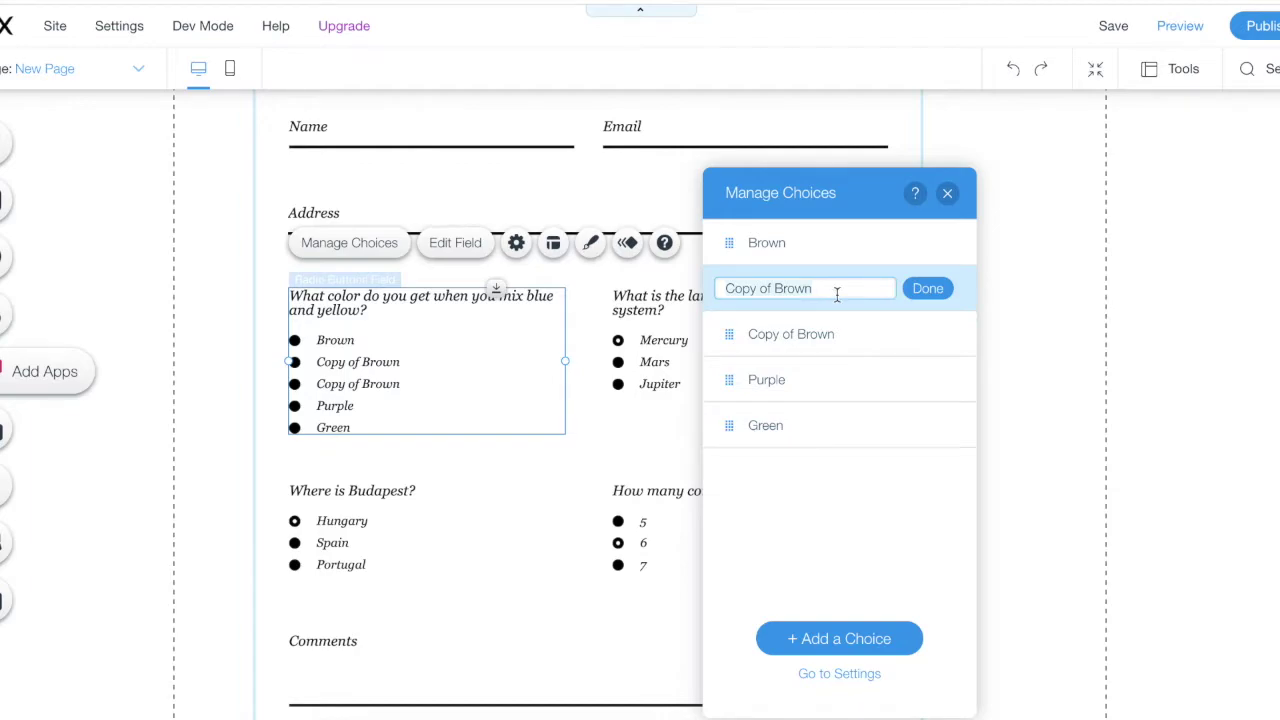
key("ctrl+a")
type("bl")
key("BackSpace")
key("BackSpace")
type("Blue")
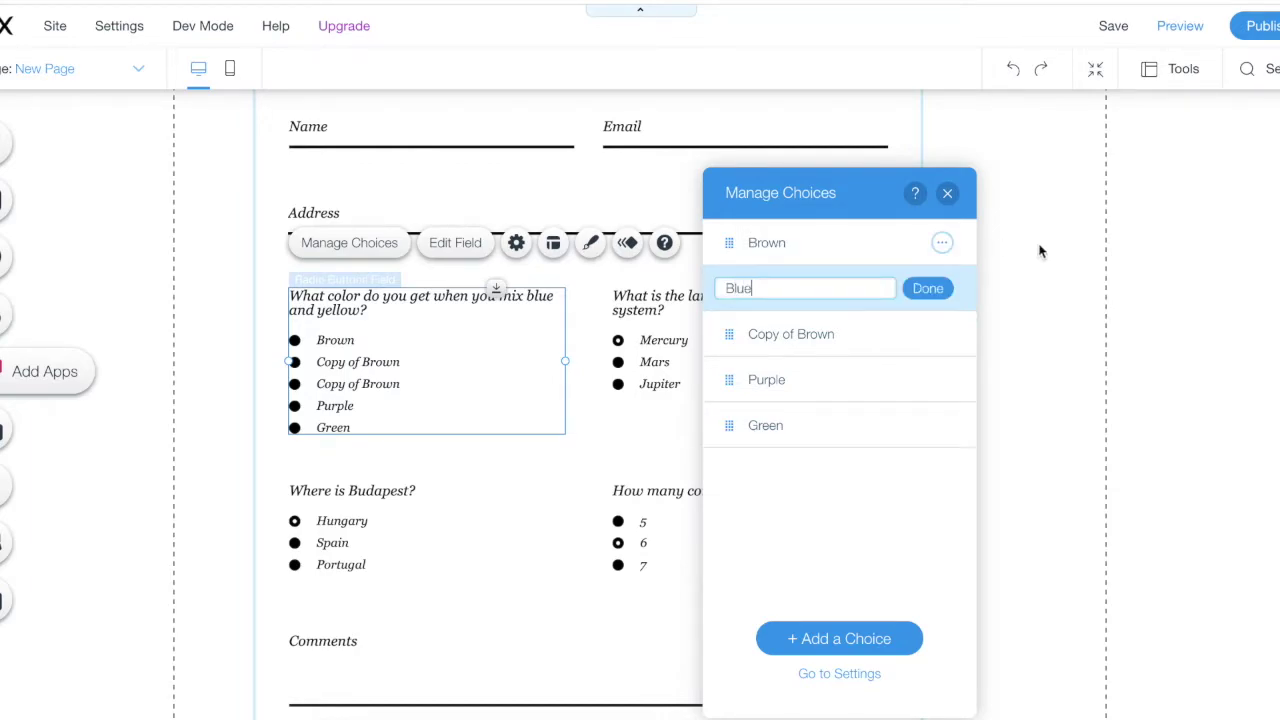
left_click(922, 291)
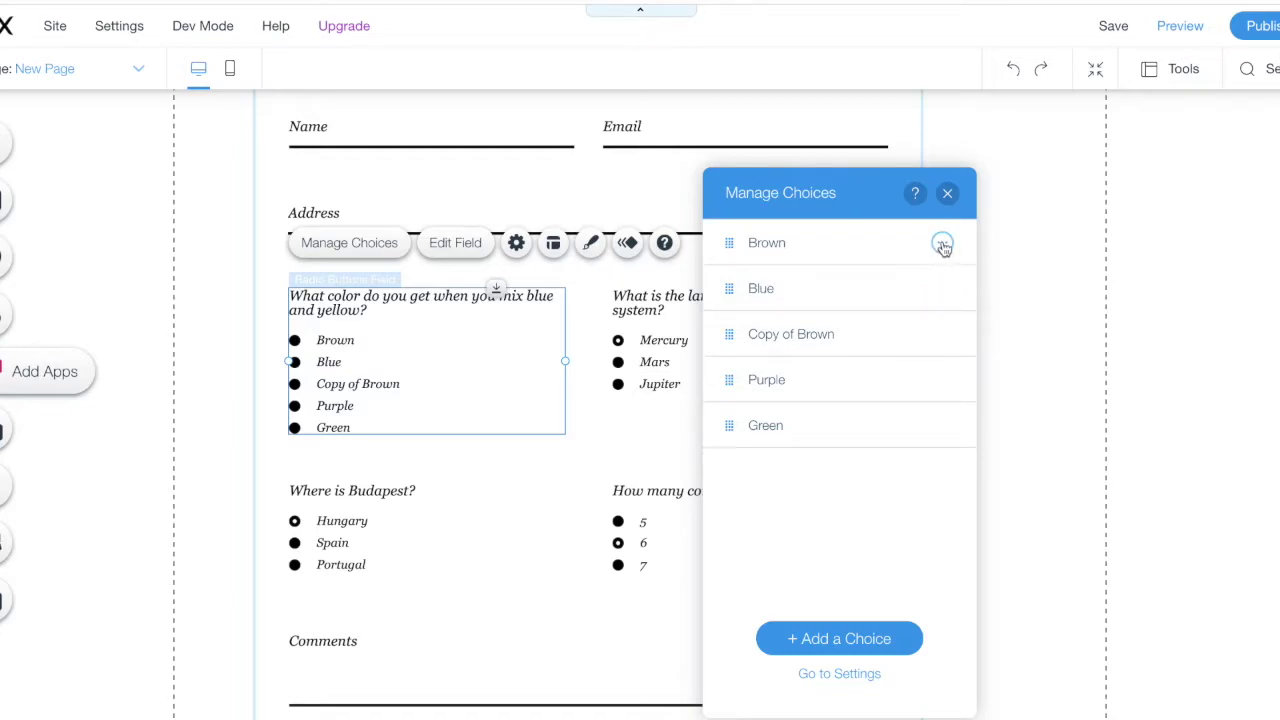
Step: Delete the remaining Copy of Brown choice
left_click(943, 245)
left_click(942, 334)
left_click(1012, 420)
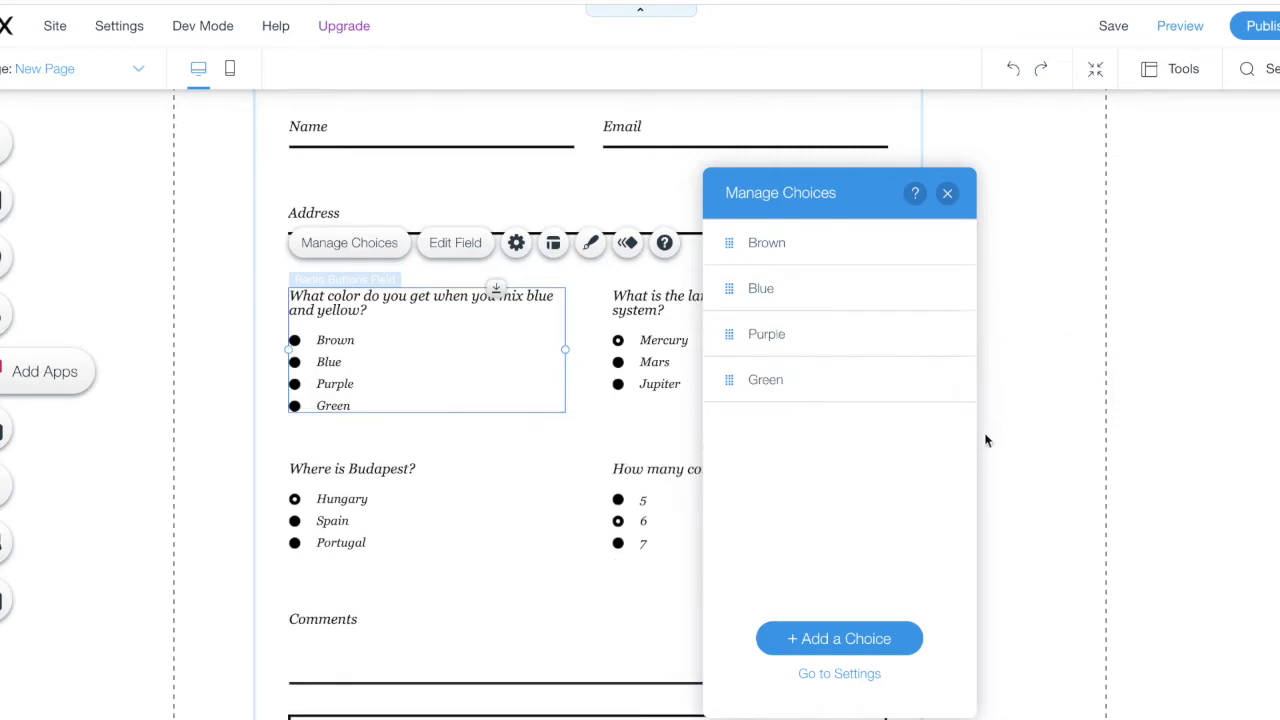
Step: Tick Required in the colour question's field settings and close the panel
left_click(849, 674)
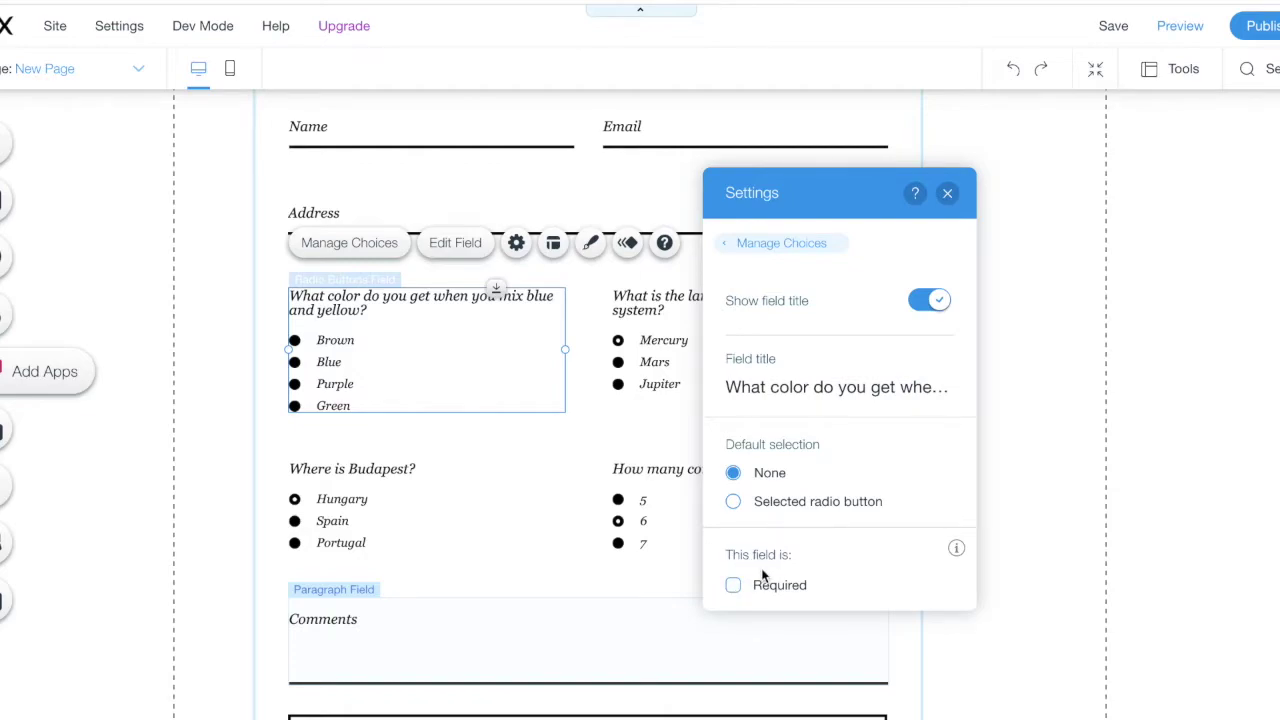
left_click(733, 587)
left_click(947, 193)
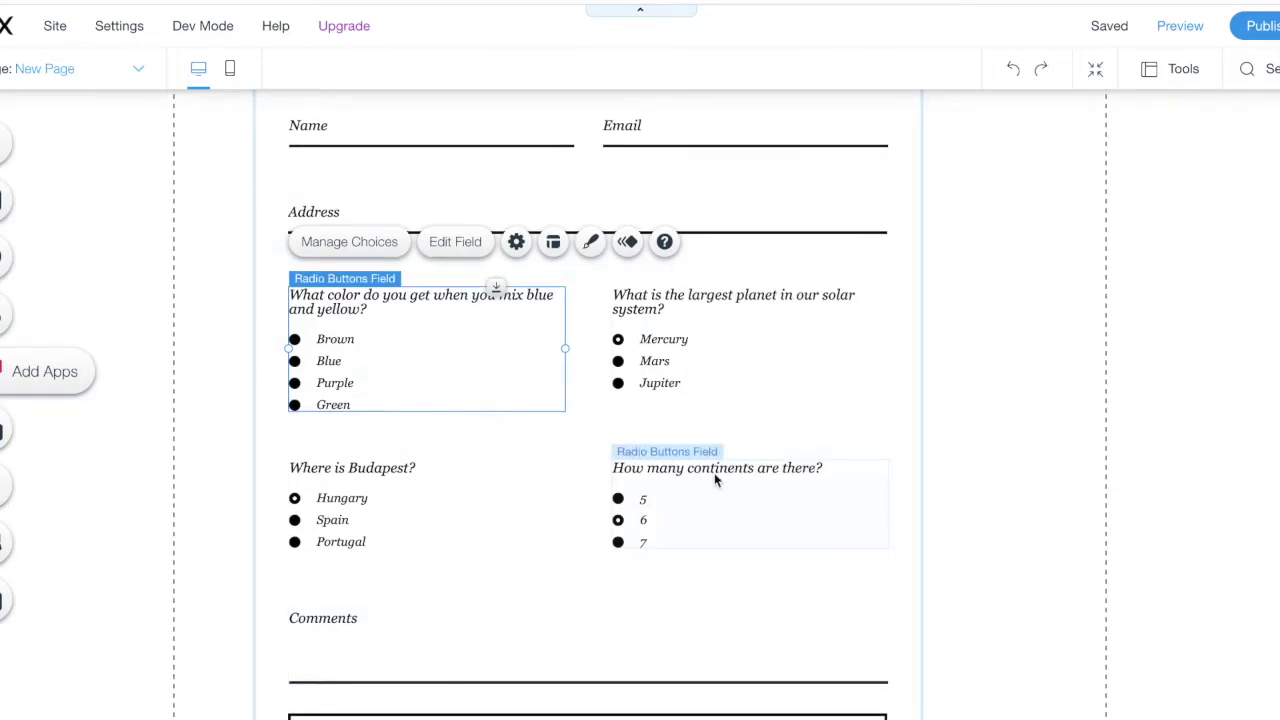
scroll(714, 478, "down", 1)
Step: Select the whole quiz form and bring up its list of fields to add
left_click(929, 409)
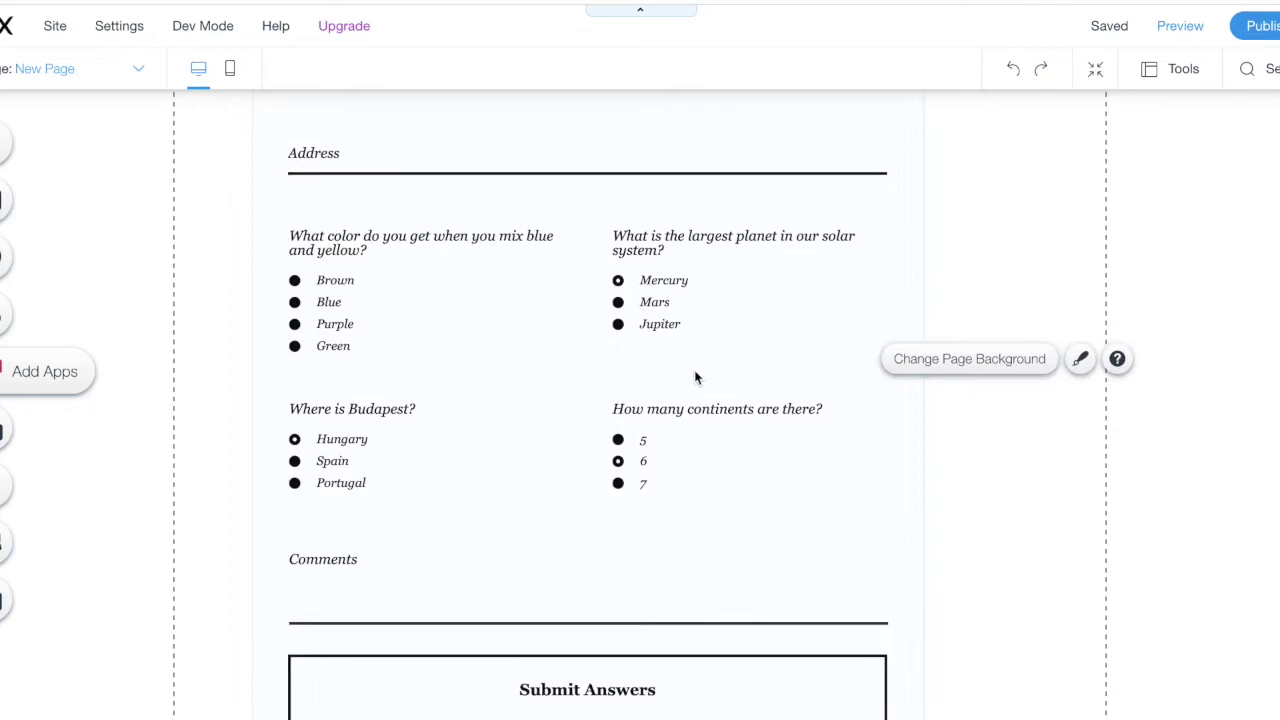
scroll(695, 375, "up", 2)
scroll(737, 297, "up", 2)
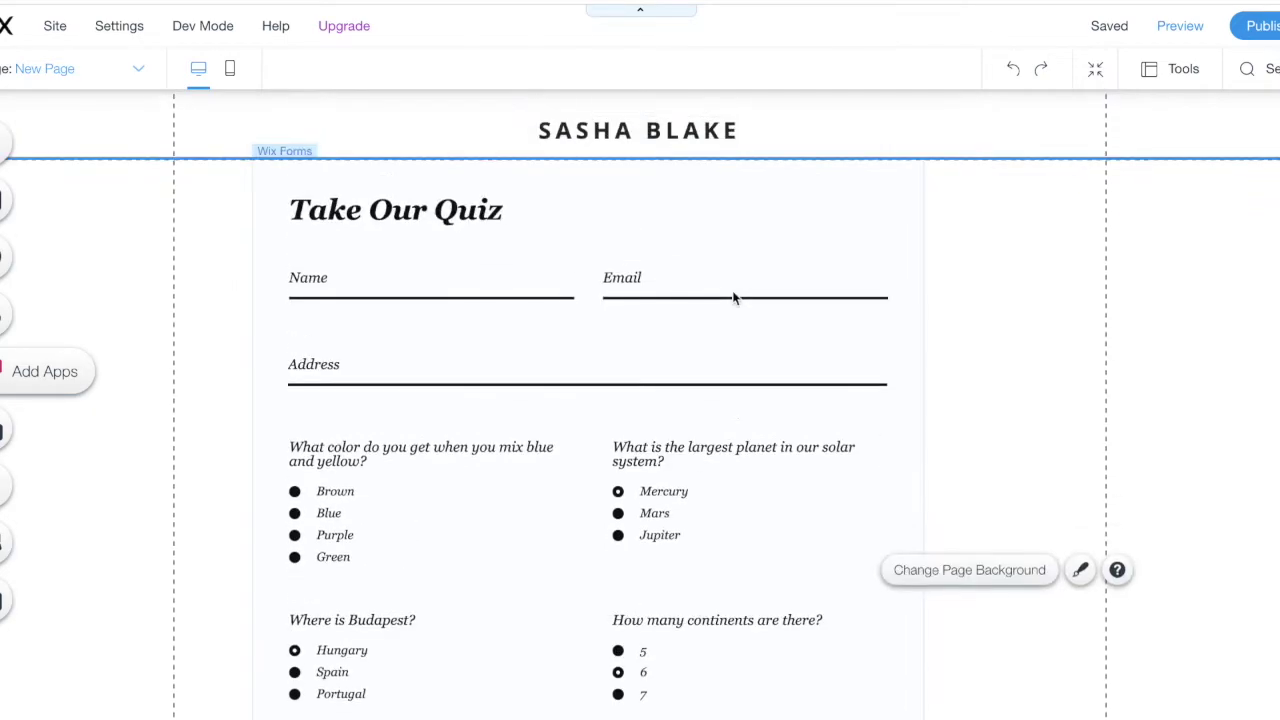
left_click(820, 228)
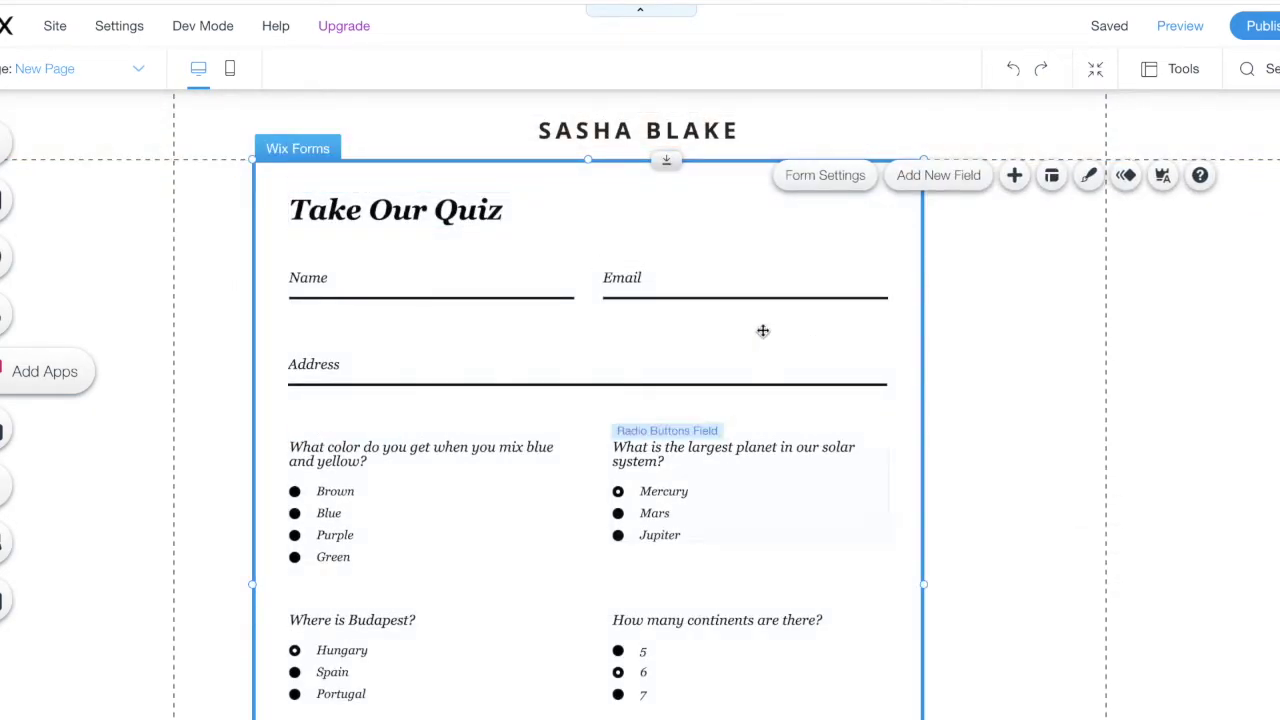
scroll(653, 423, "down", 1)
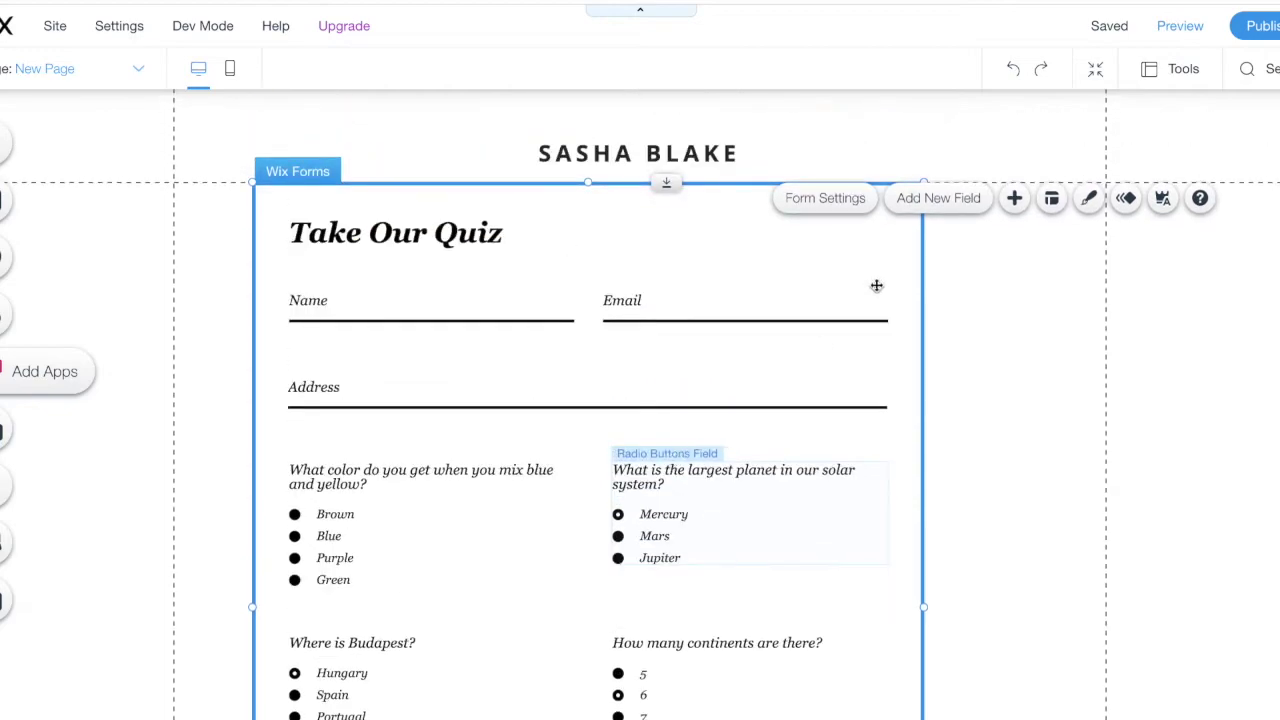
left_click(940, 200)
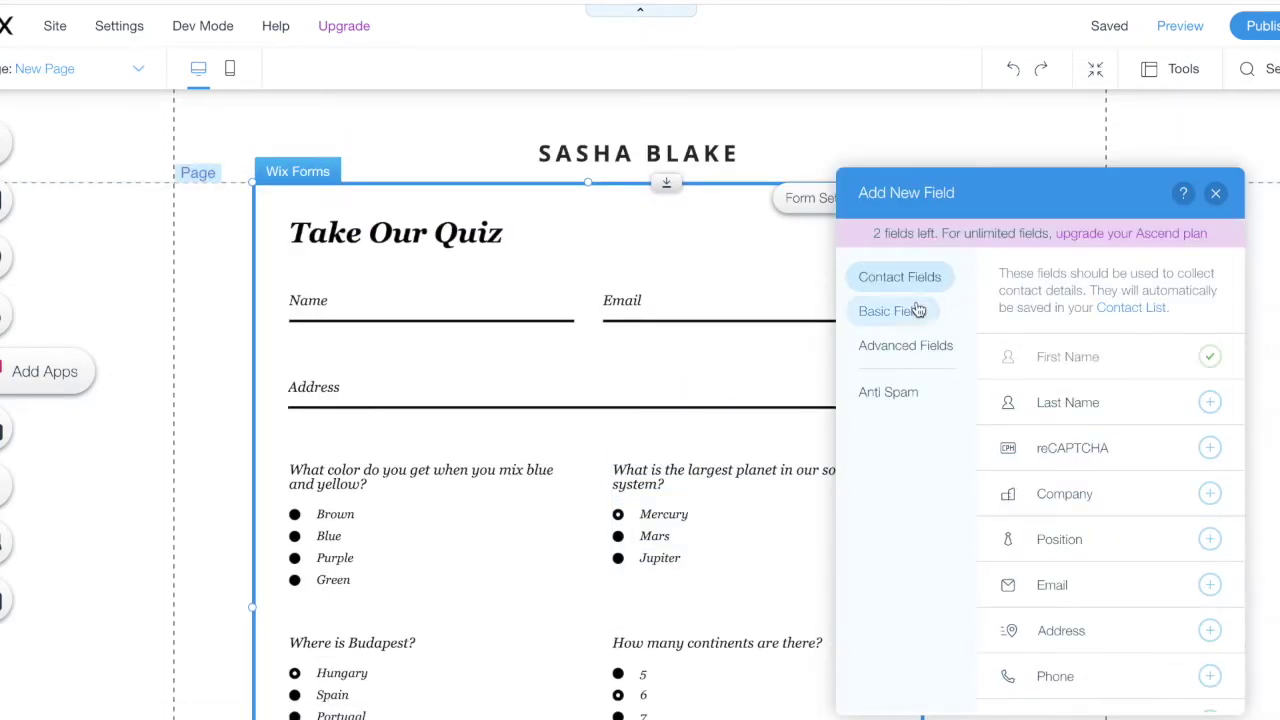
Step: Add a Radio Buttons field from Basic Fields below Comments and select it
scroll(1077, 466, "down", 2)
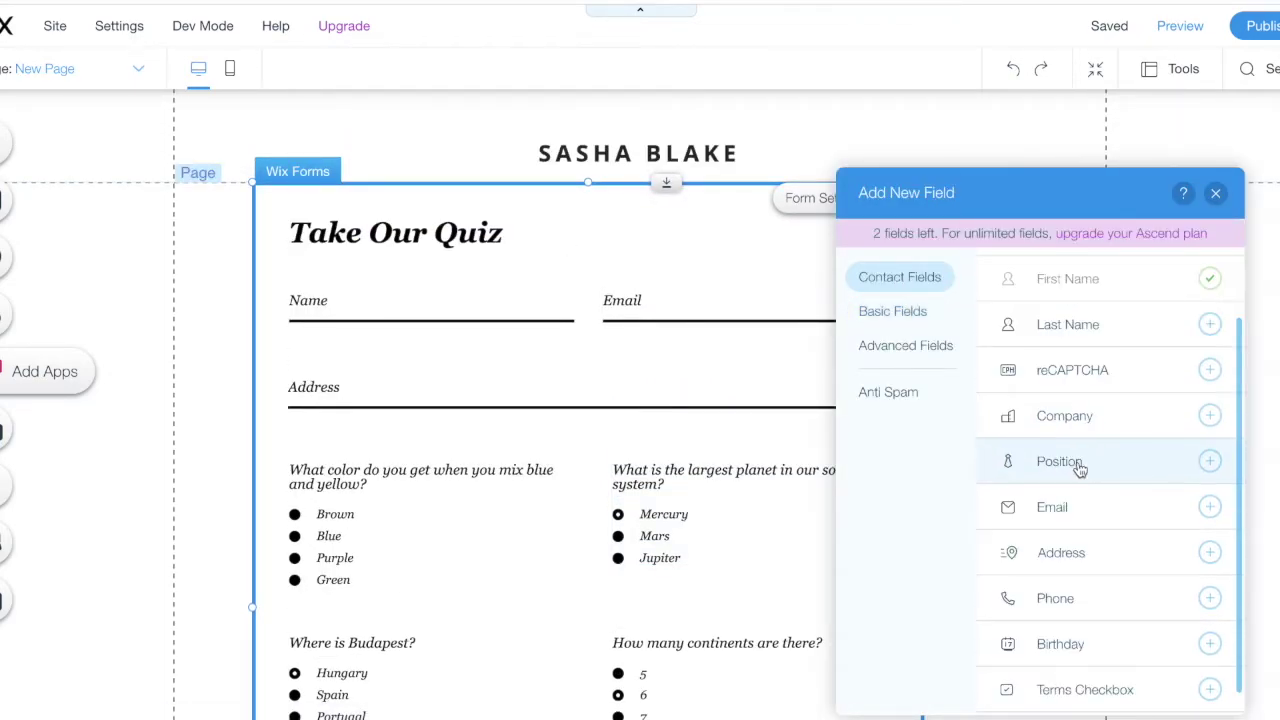
left_click(897, 311)
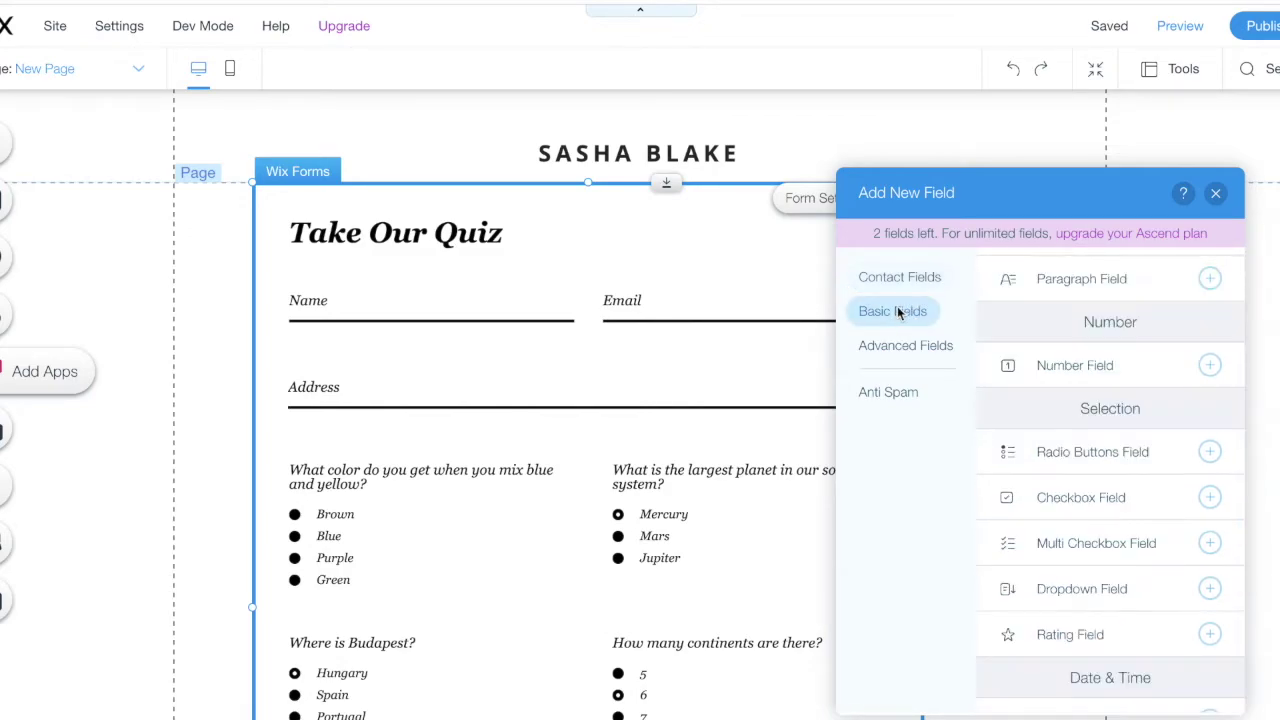
scroll(1040, 457, "down", 1)
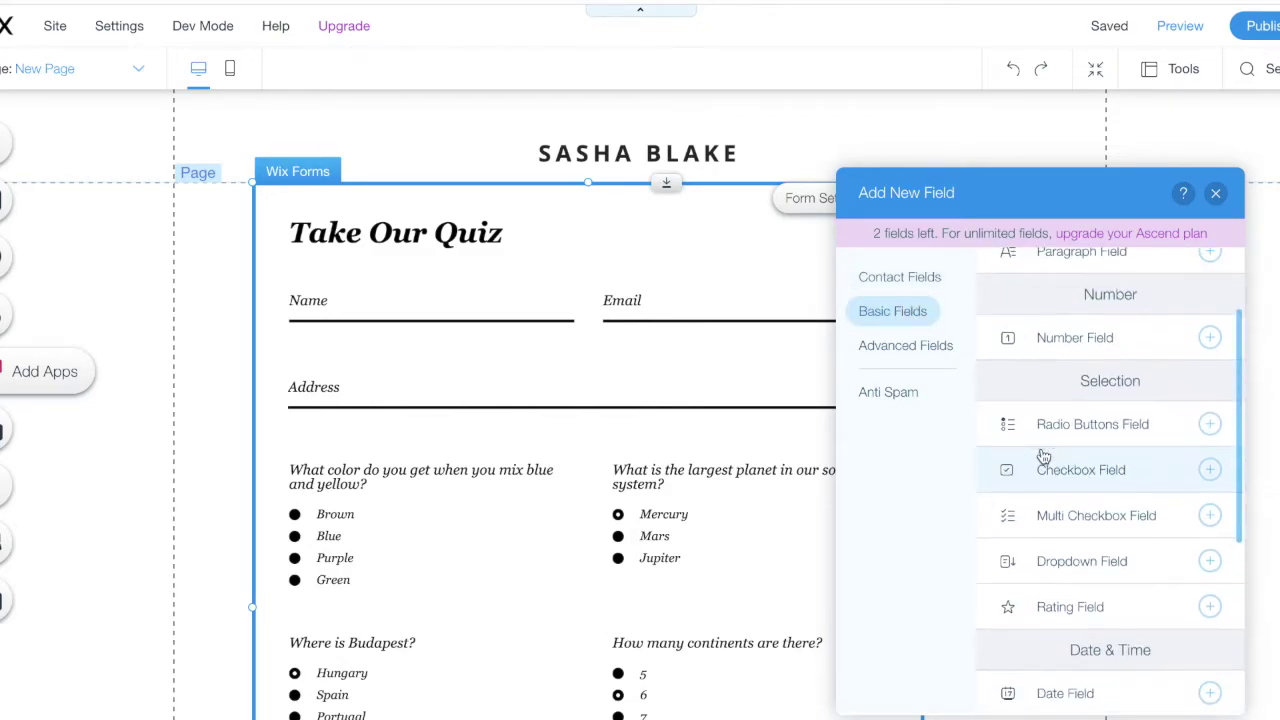
scroll(663, 600, "down", 1)
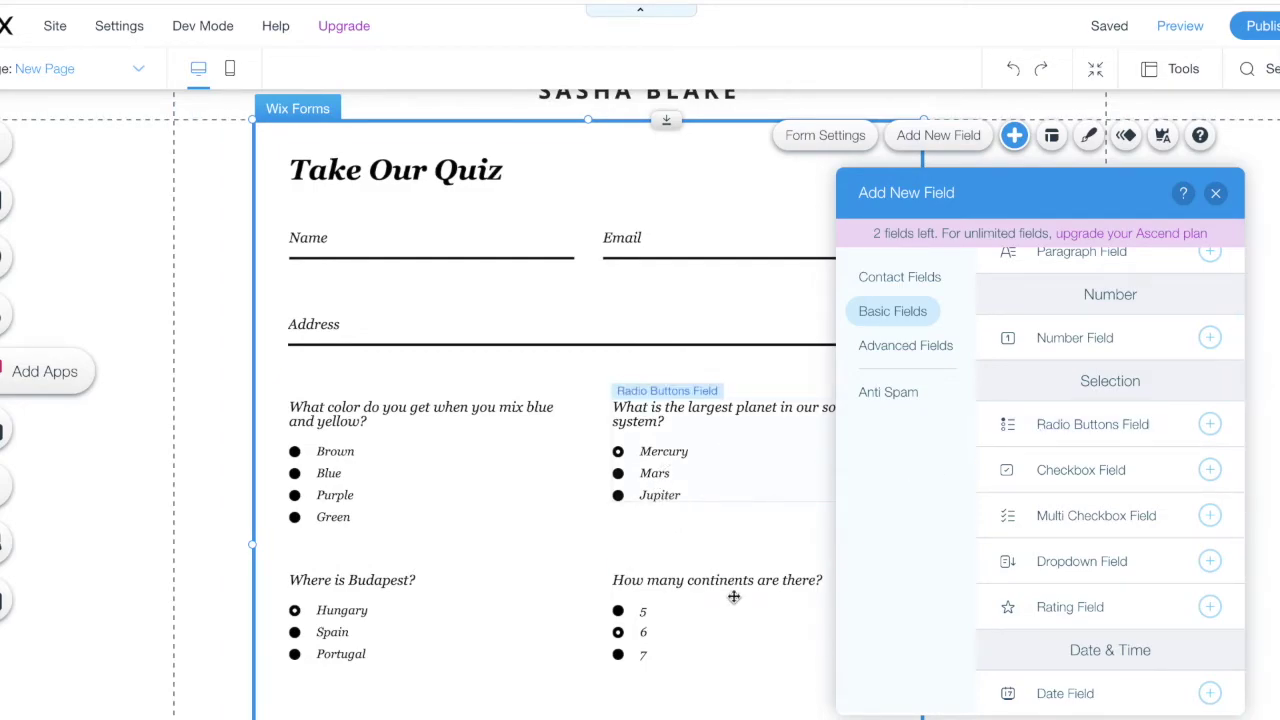
scroll(734, 597, "down", 3)
scroll(1026, 568, "down", 5)
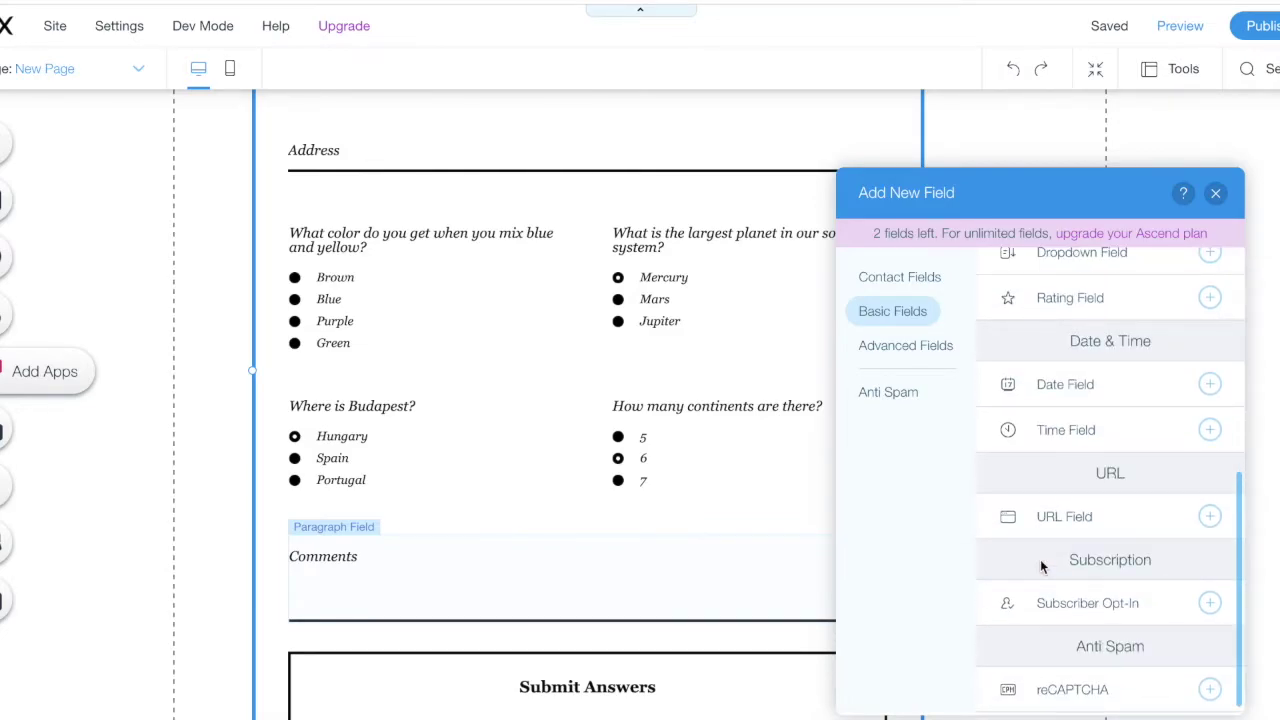
left_click(920, 343)
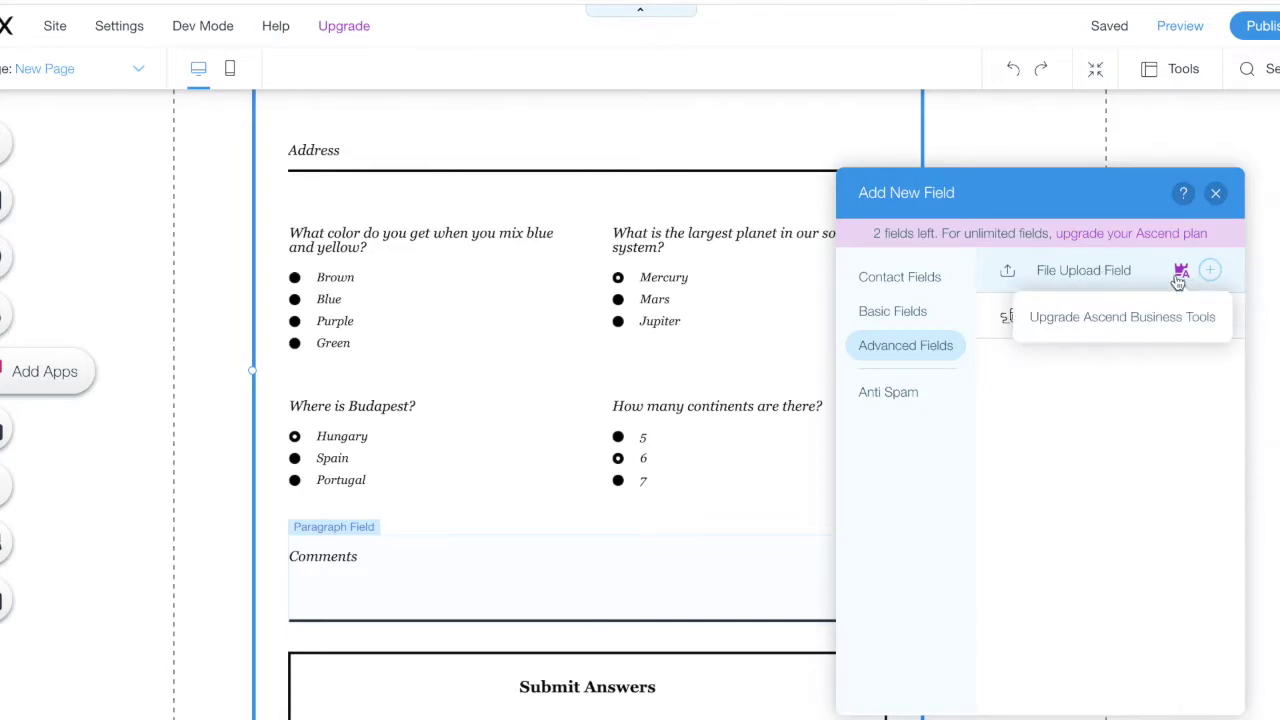
left_click(925, 285)
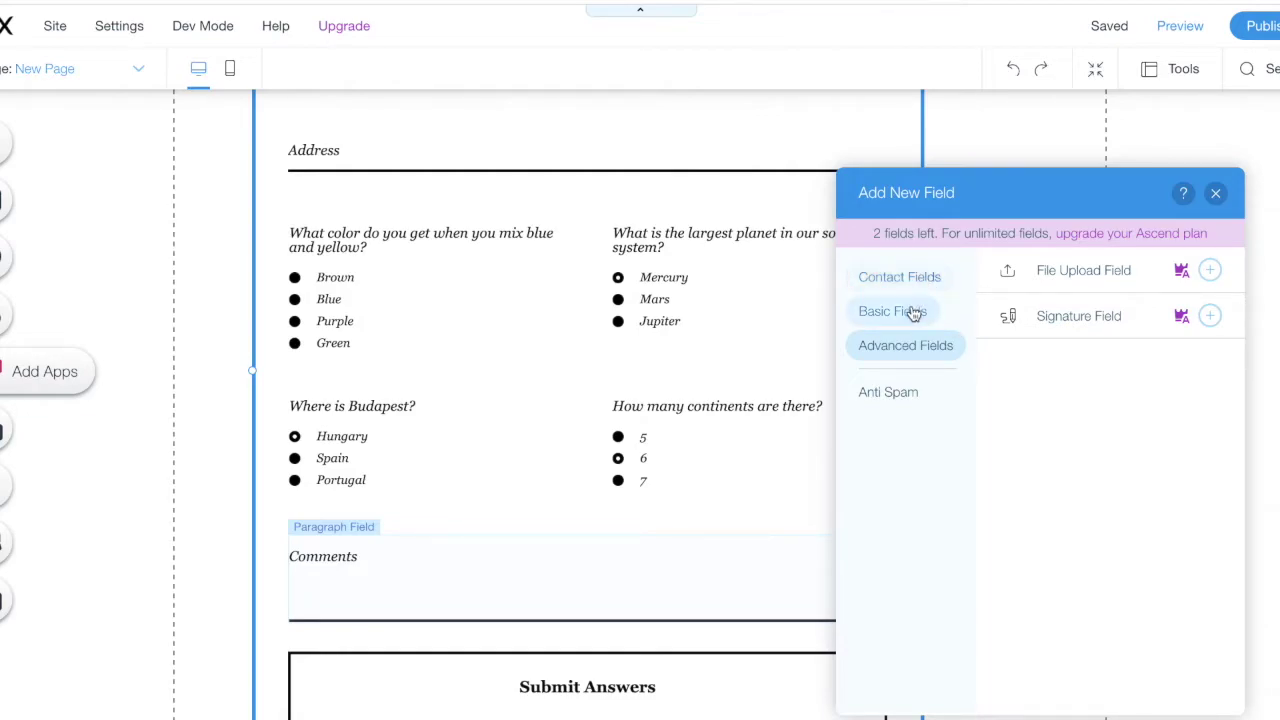
left_click(915, 310)
scroll(1031, 474, "down", 2)
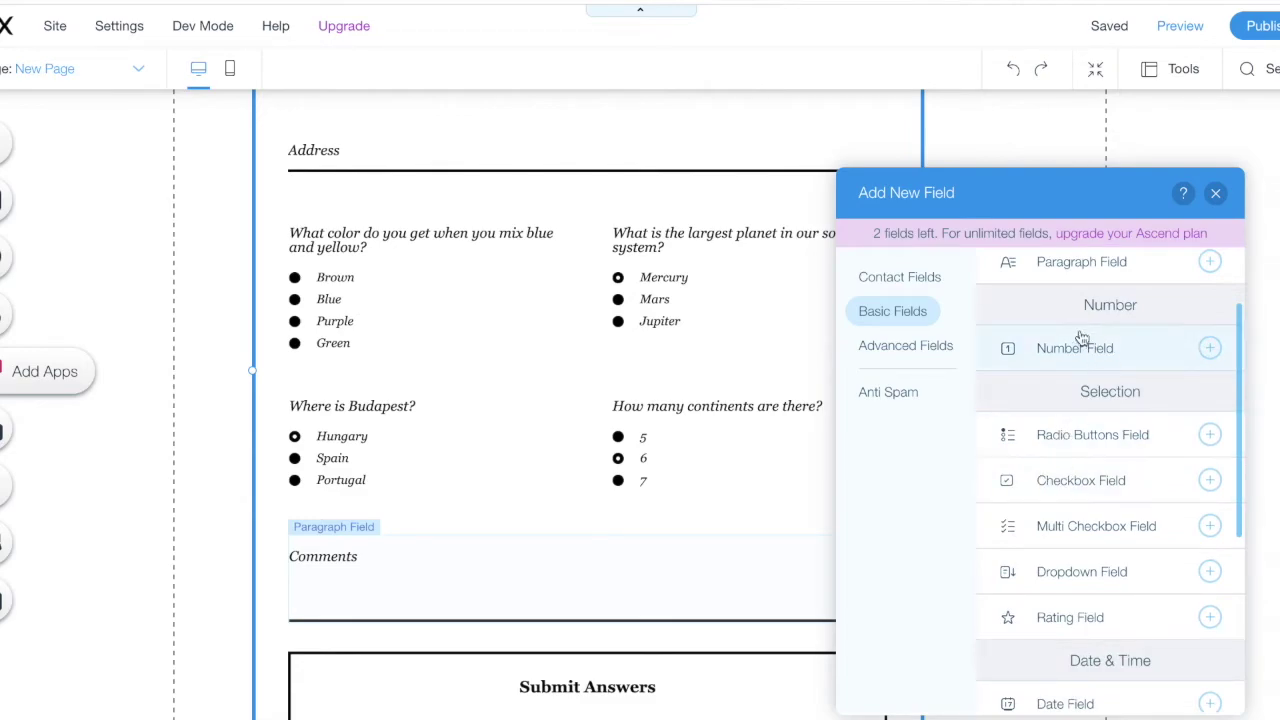
left_click_drag(1035, 438, 885, 558)
left_click(1155, 440)
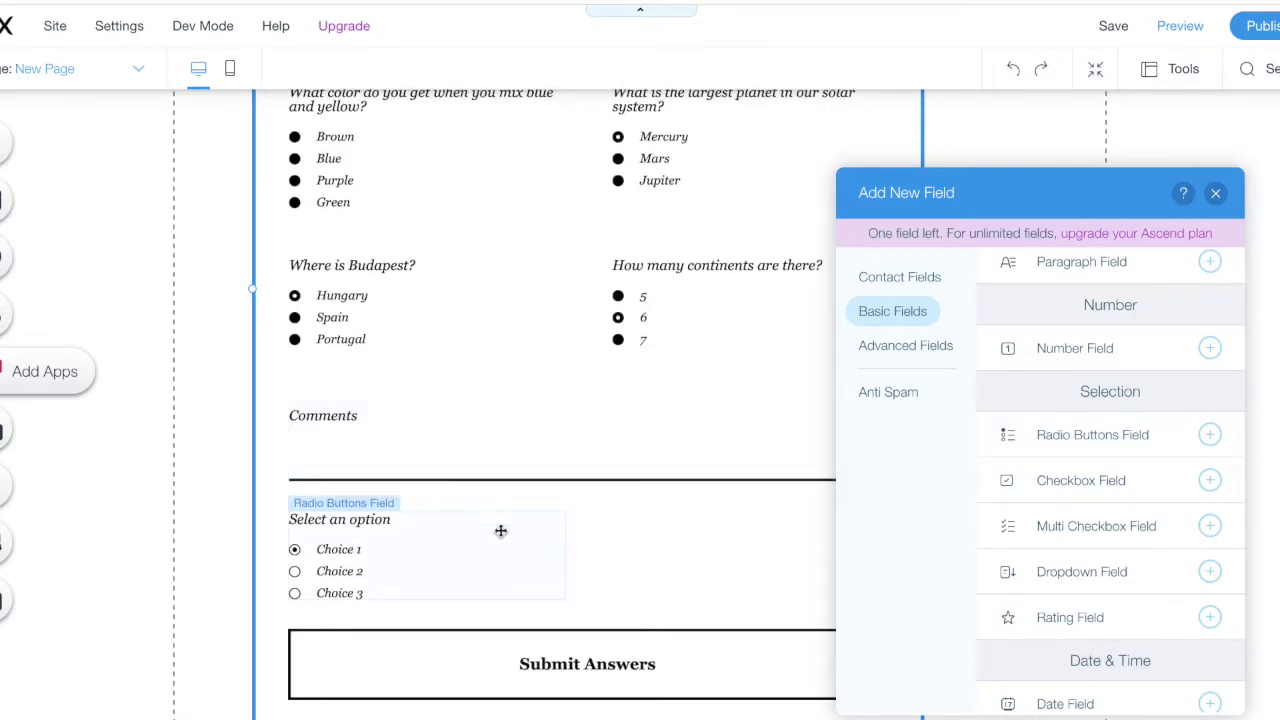
left_click(351, 562)
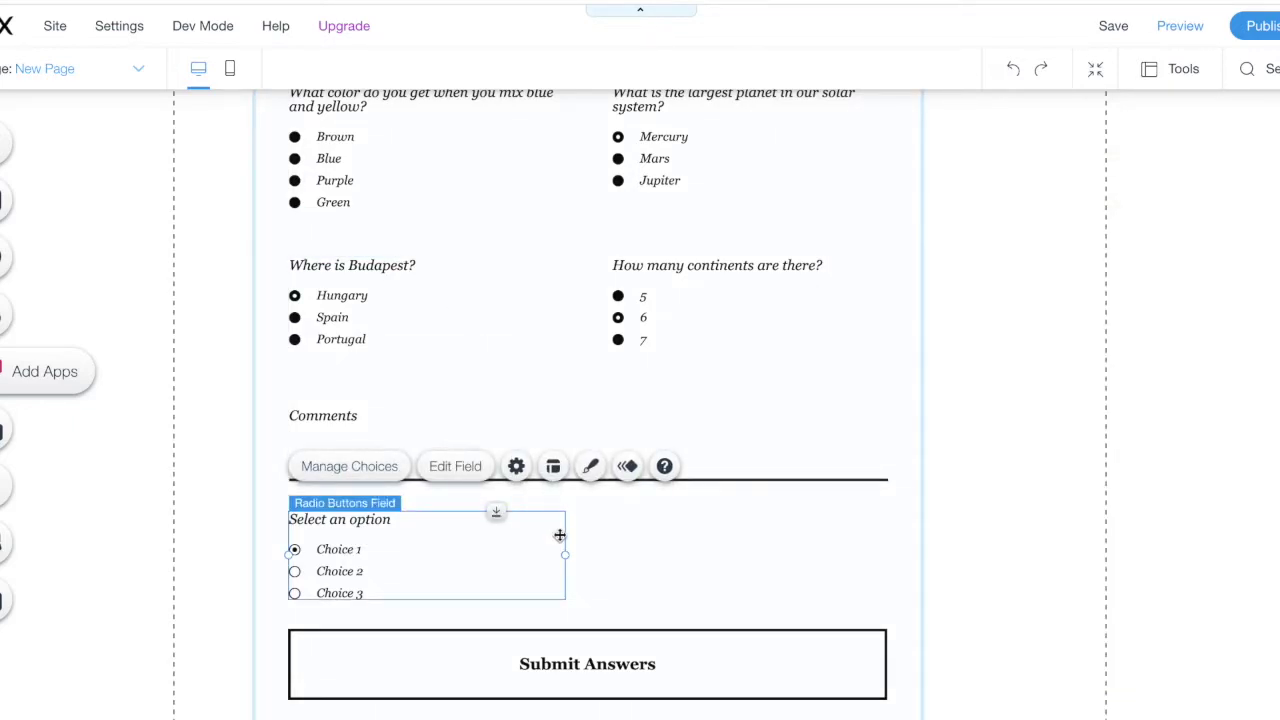
Step: Delete the new radio field and move Submit Answers up under Comments
key("Delete")
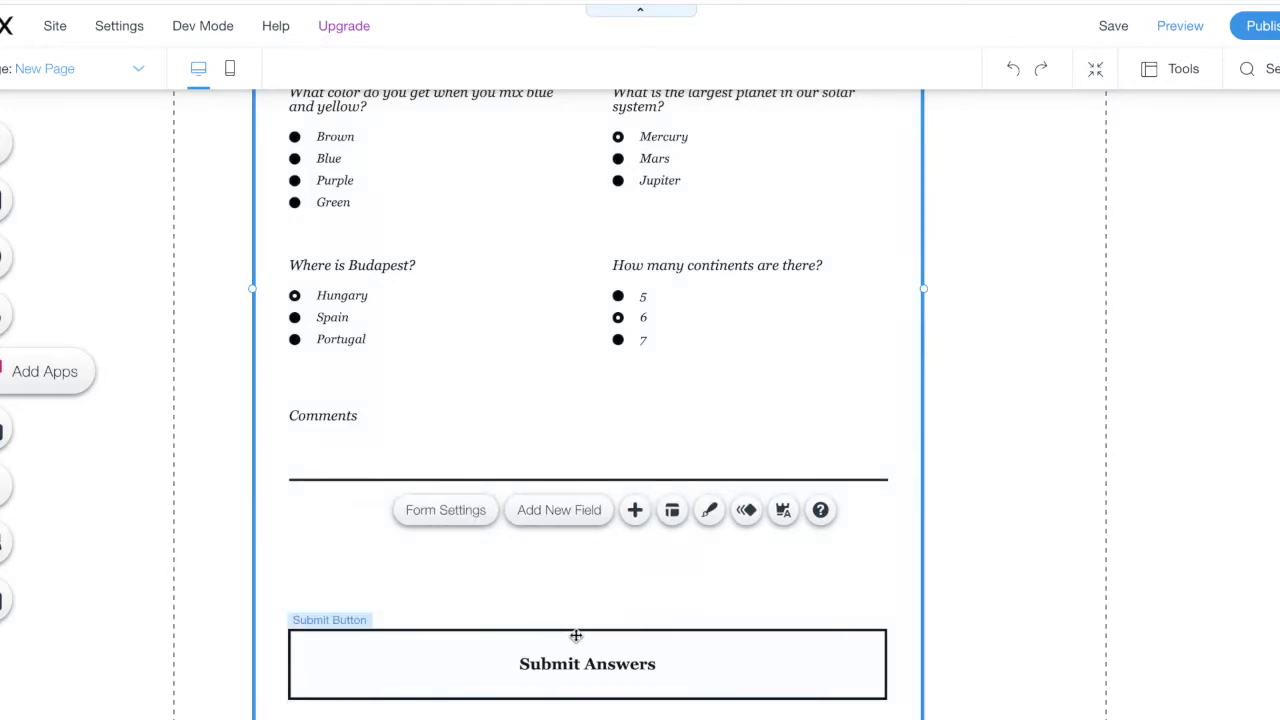
left_click(576, 635)
left_click_drag(674, 620, 674, 509)
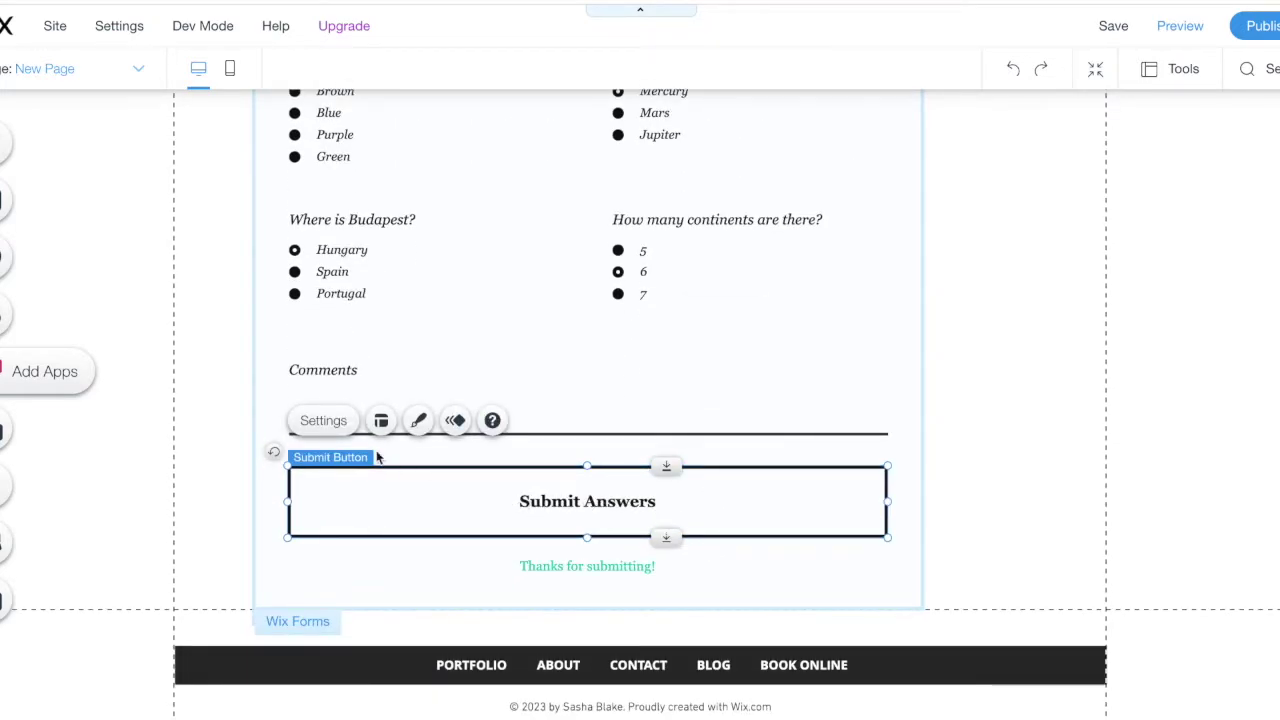
Step: Link the Submit Answers button to the PORTFOLIO page after submission
left_click(323, 420)
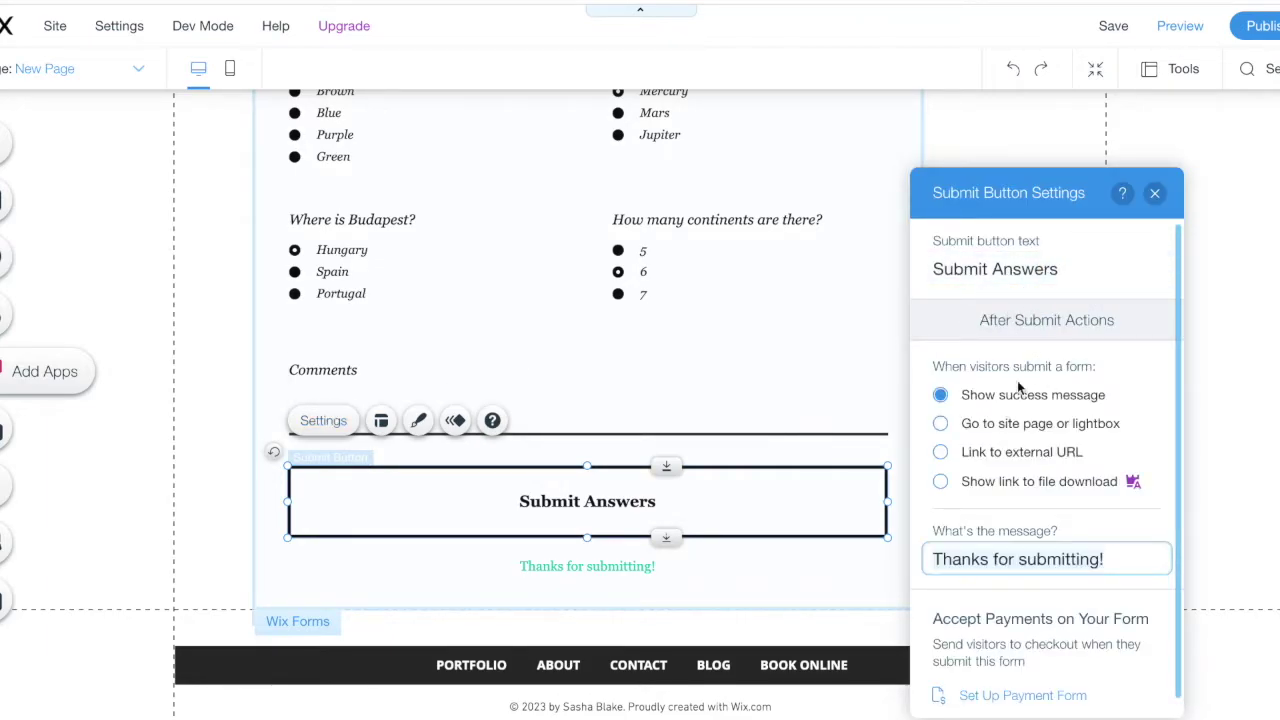
left_click(963, 426)
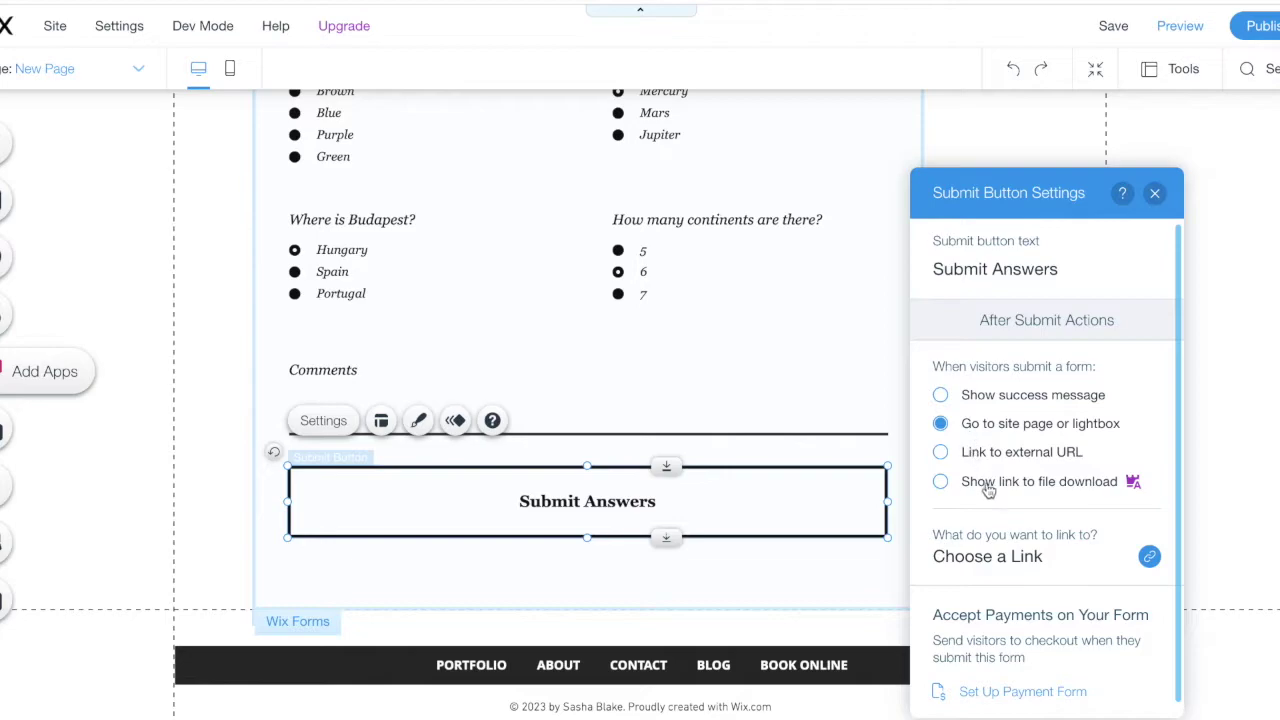
scroll(987, 500, "down", 1)
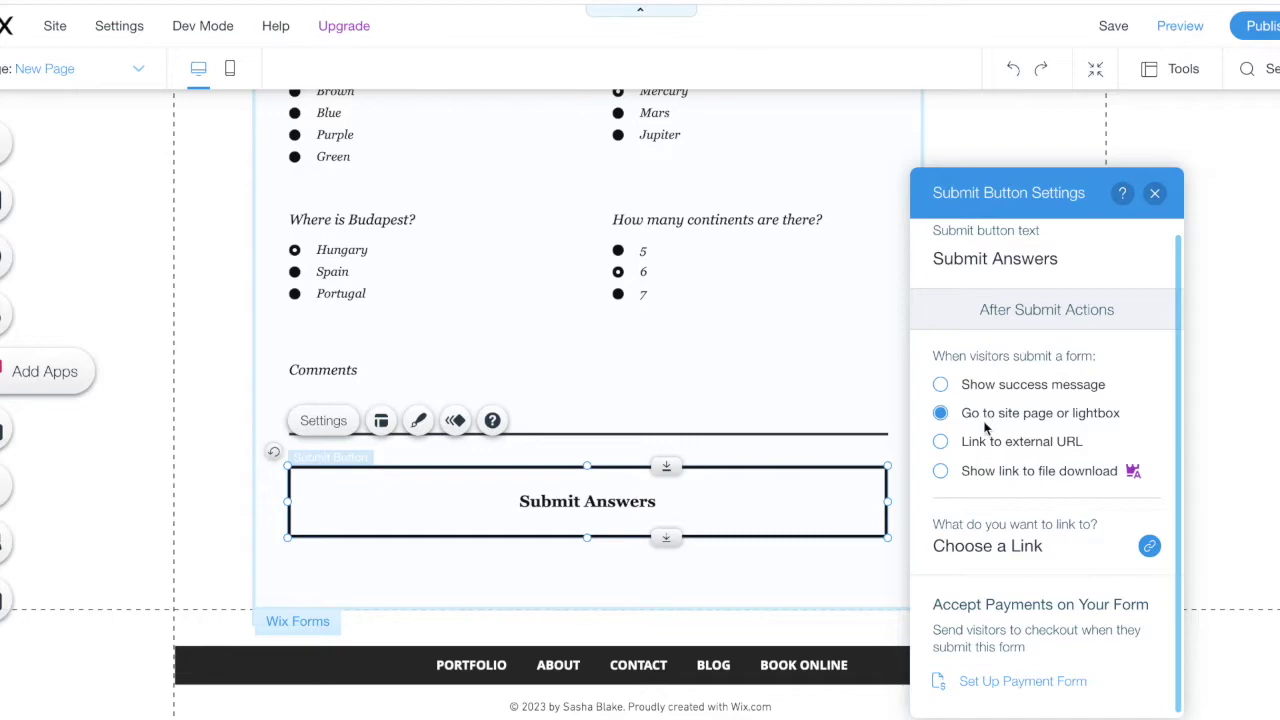
left_click(942, 386)
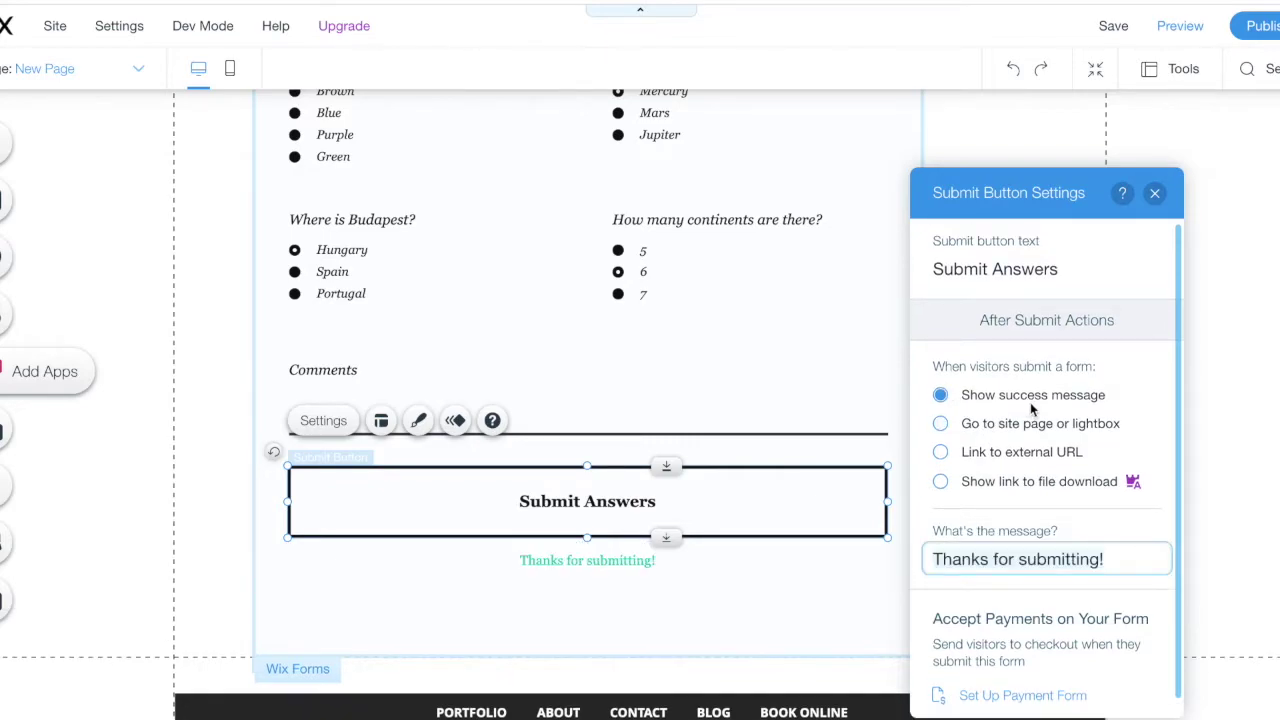
left_click(941, 423)
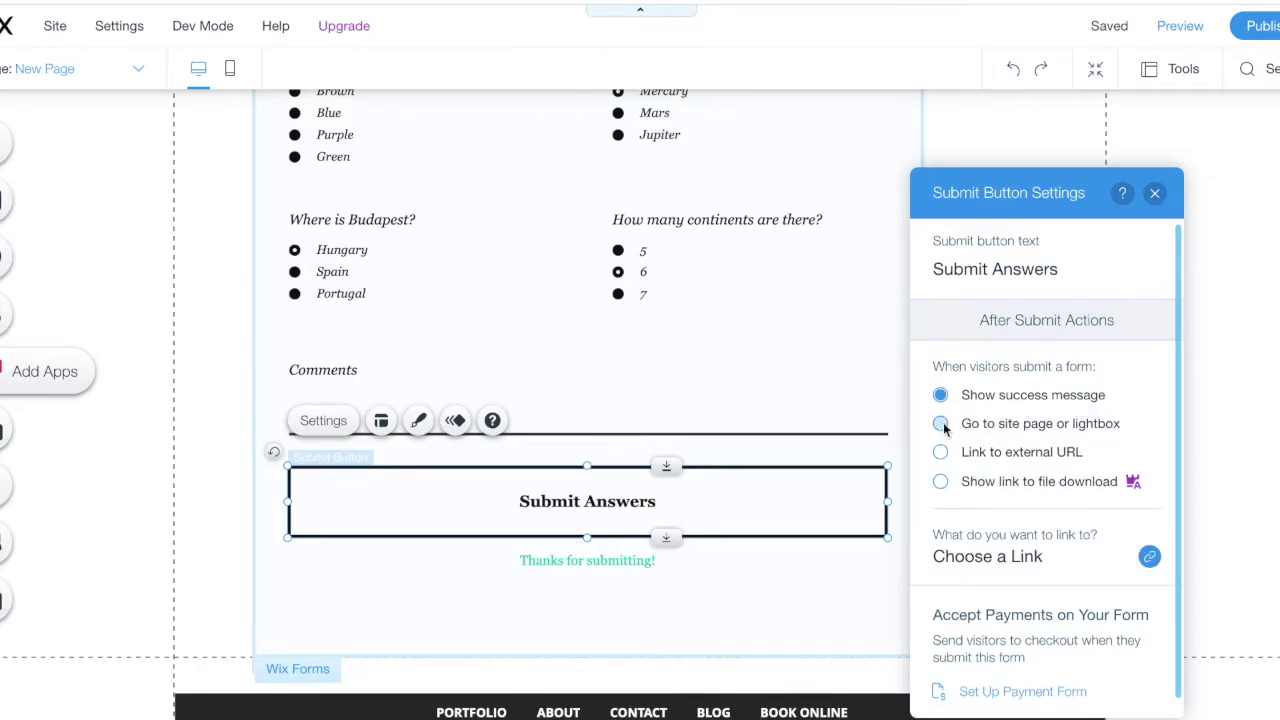
left_click(998, 557)
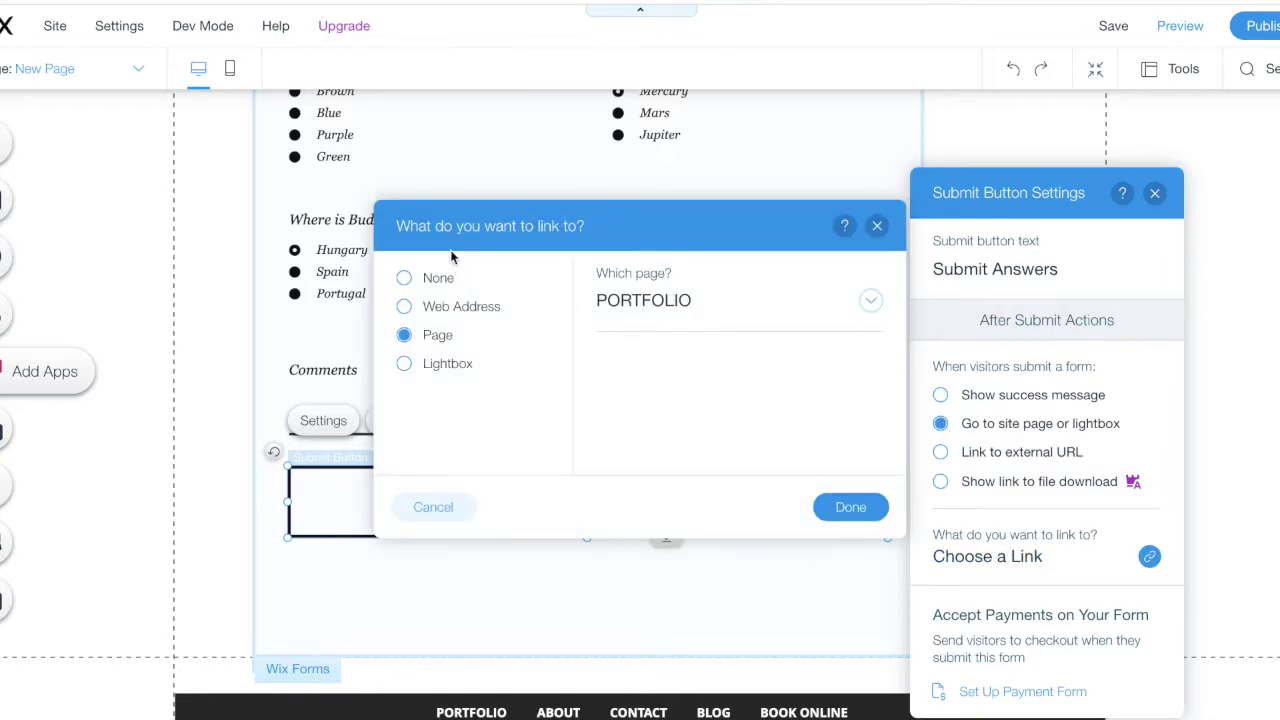
left_click(655, 302)
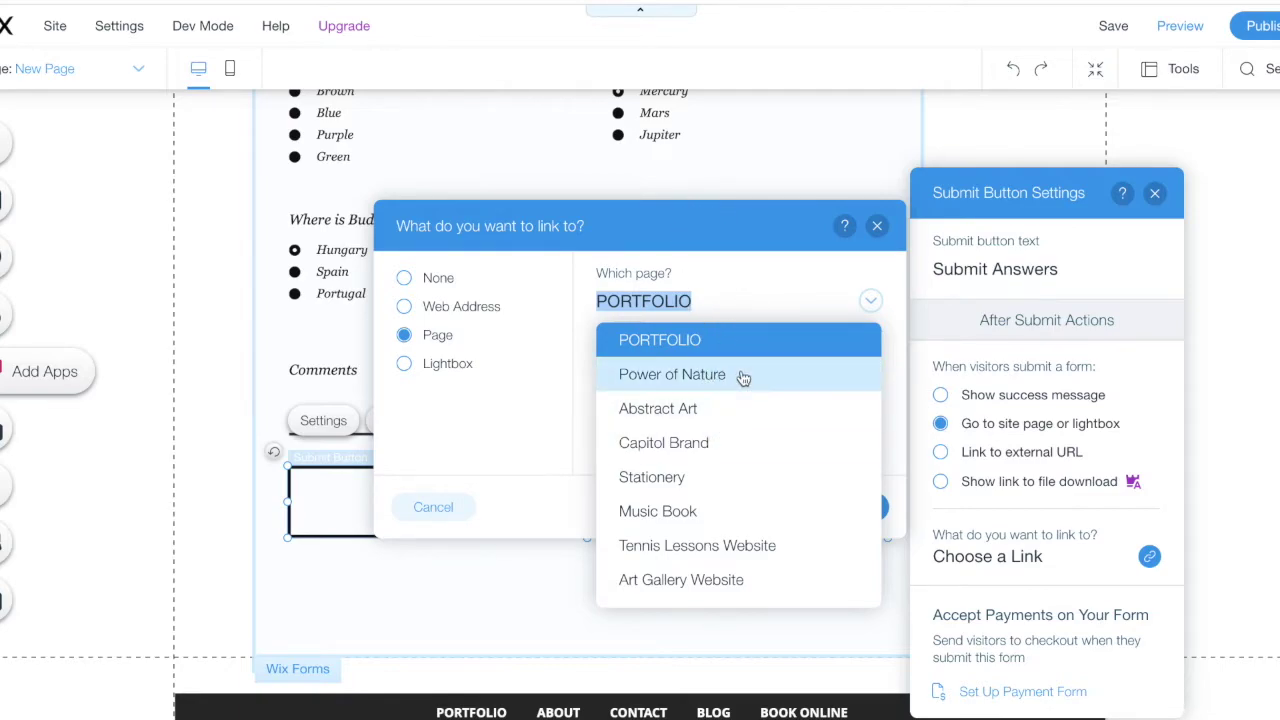
left_click(685, 340)
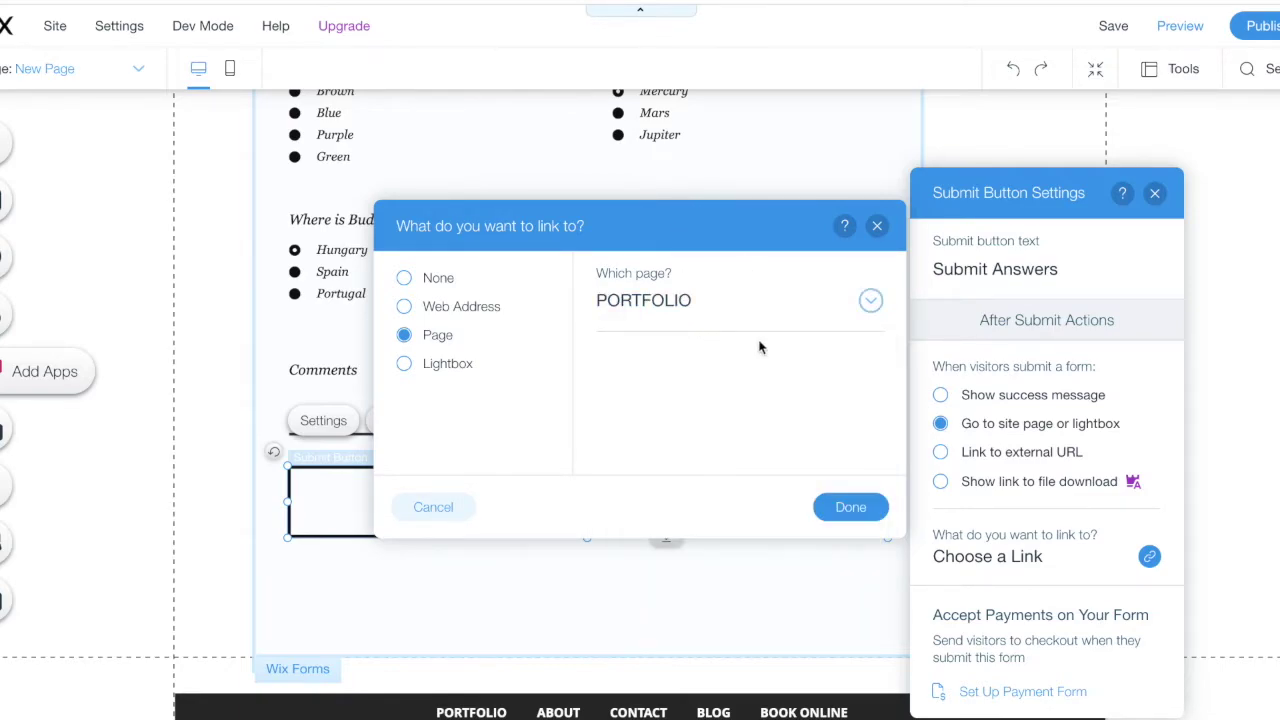
left_click(848, 507)
left_click(1155, 195)
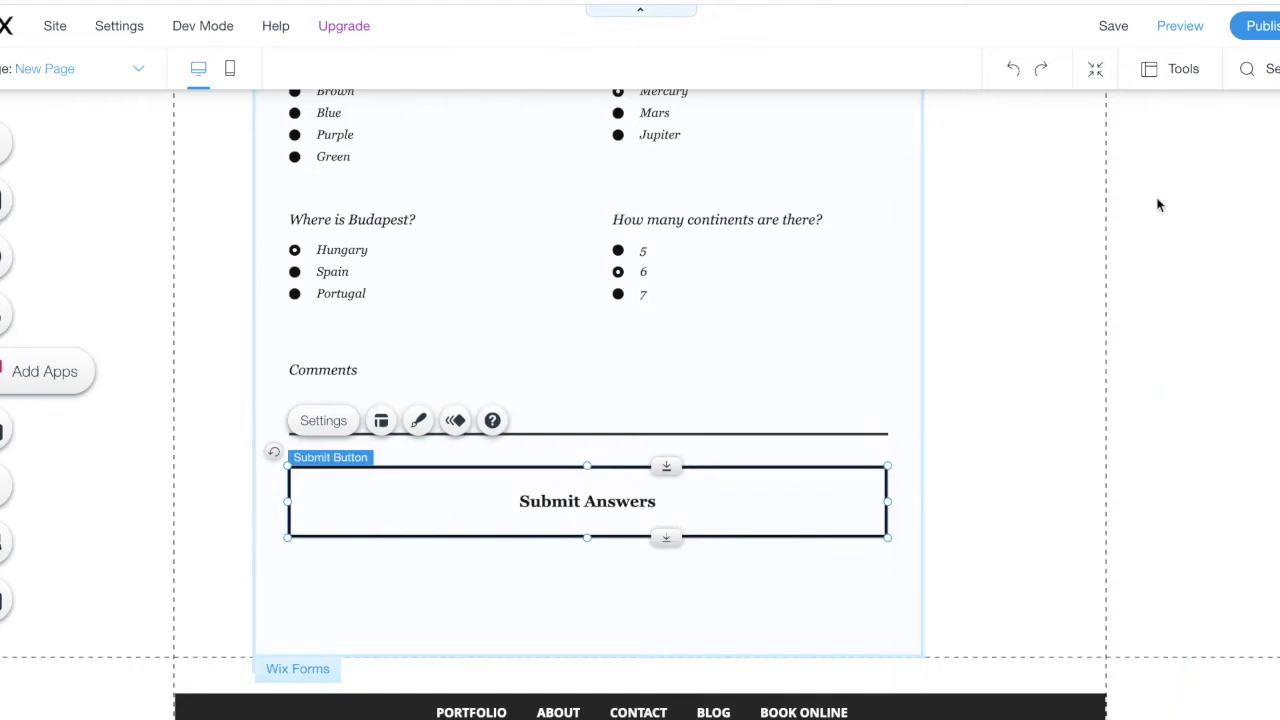
Step: Publish the site, browse the live portfolio, then close the publish confirmation
left_click(1250, 25)
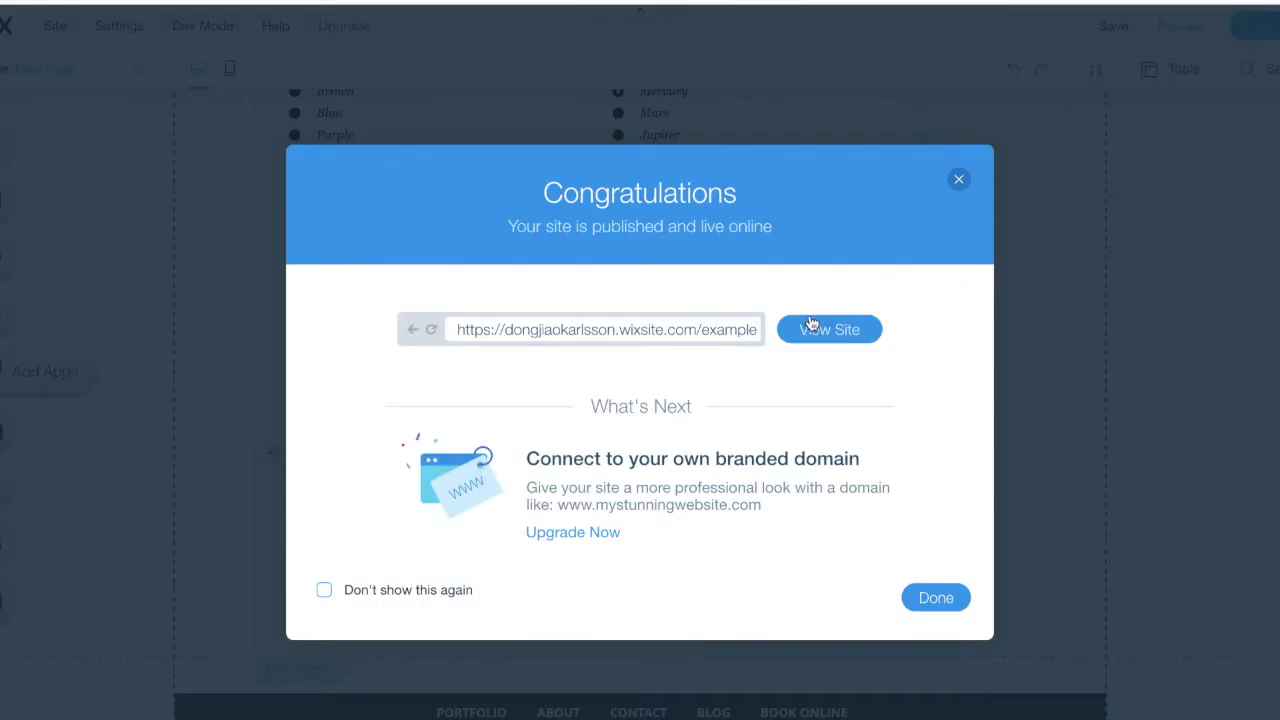
left_click(812, 322)
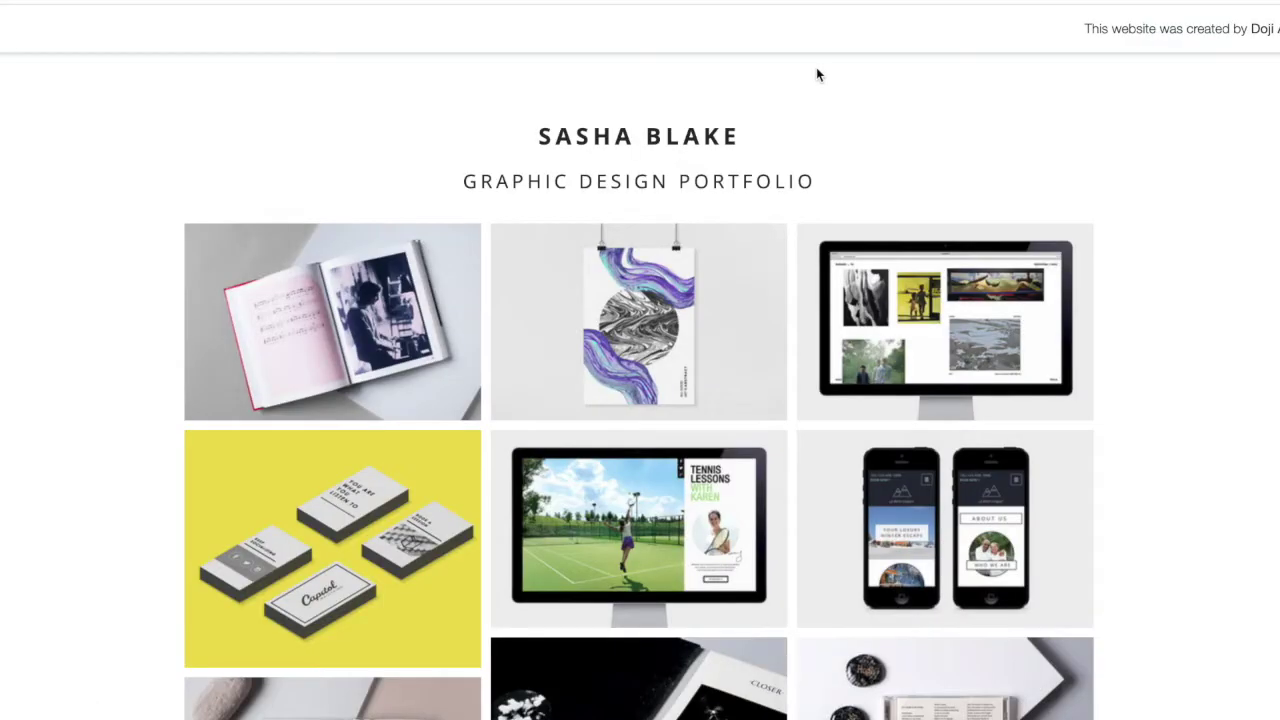
scroll(816, 486, "down", 5)
scroll(816, 486, "up", 1)
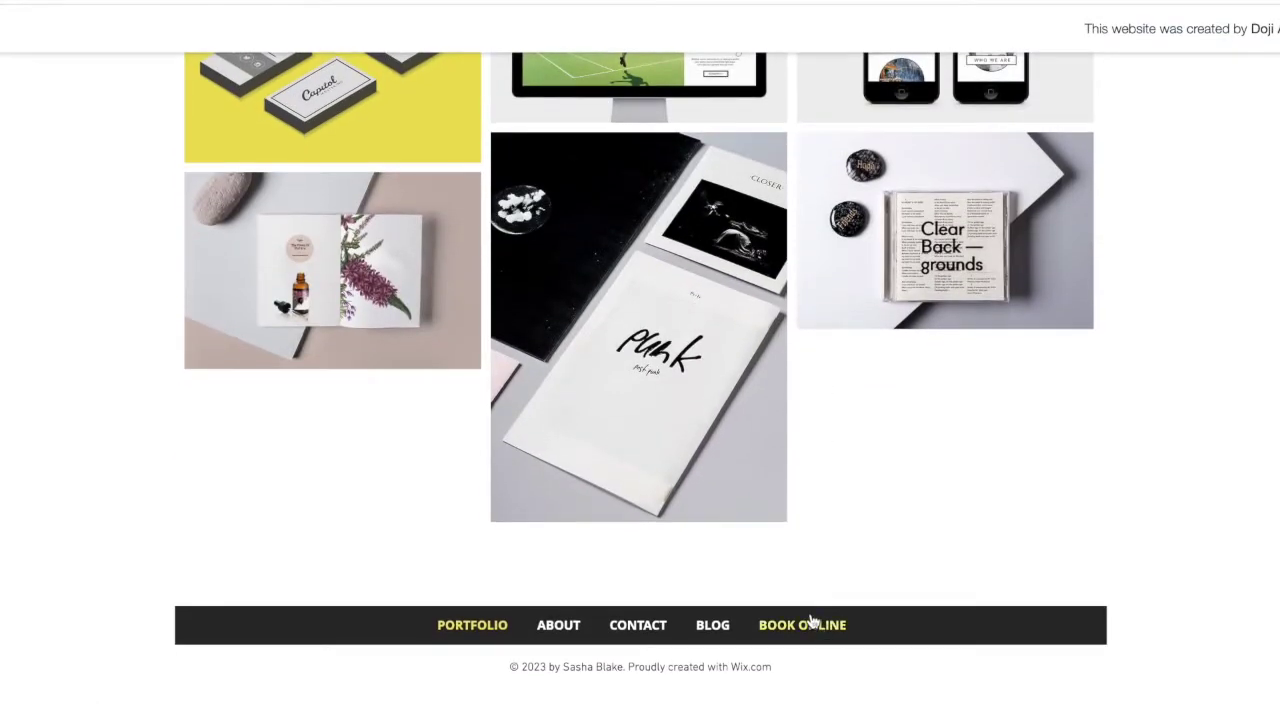
scroll(814, 620, "up", 3)
scroll(938, 342, "down", 2)
scroll(798, 413, "up", 5)
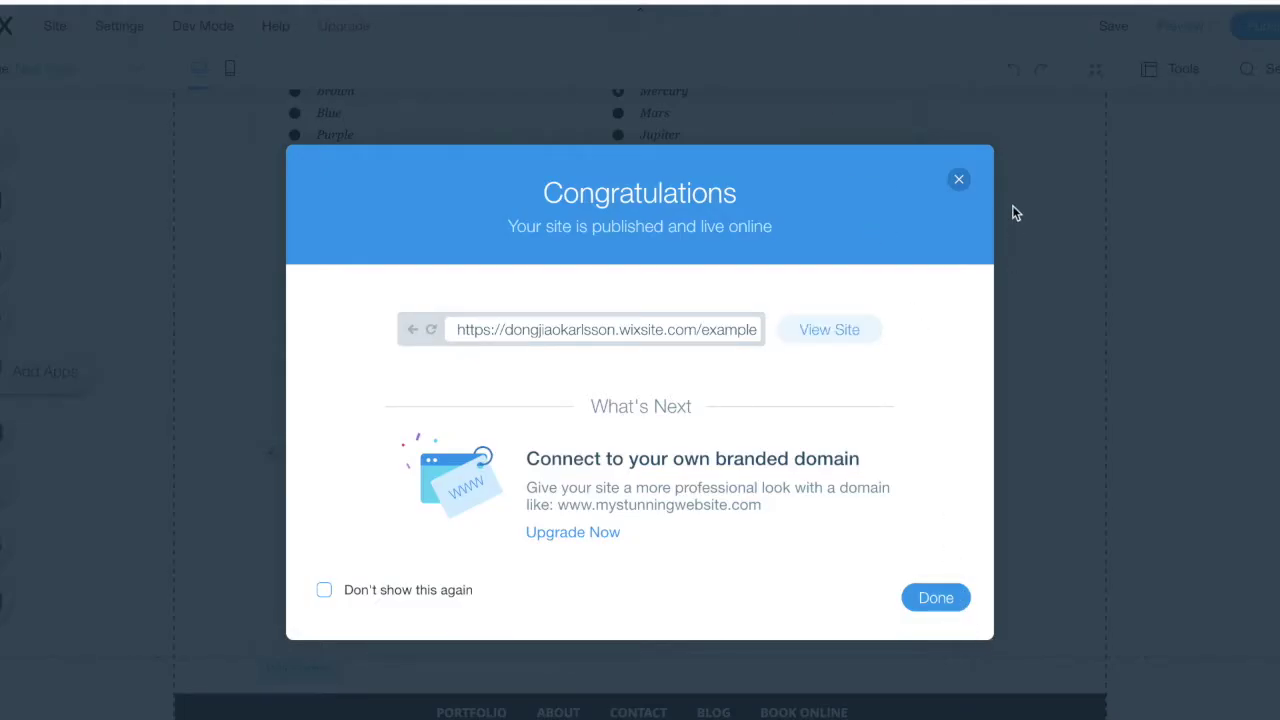
left_click(960, 181)
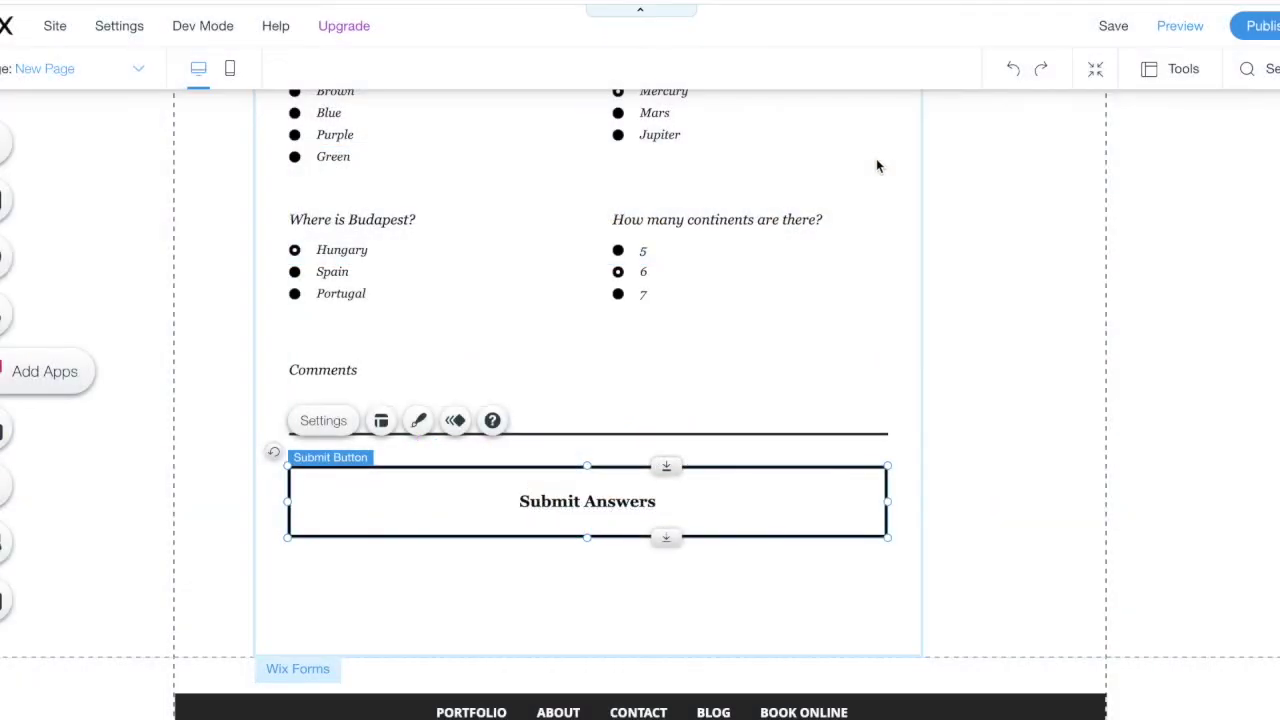
Step: Rename New Page to QUIZ in Manage Pages
left_click(136, 72)
left_click(86, 707)
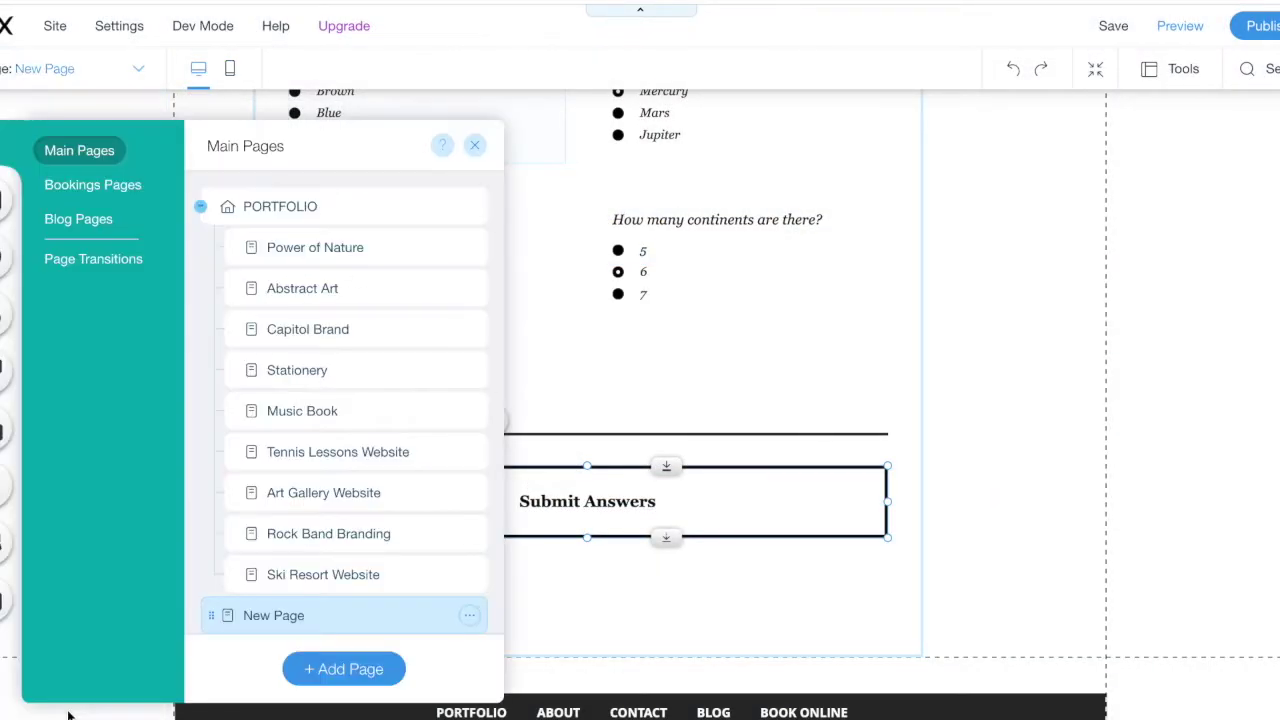
left_click(469, 615)
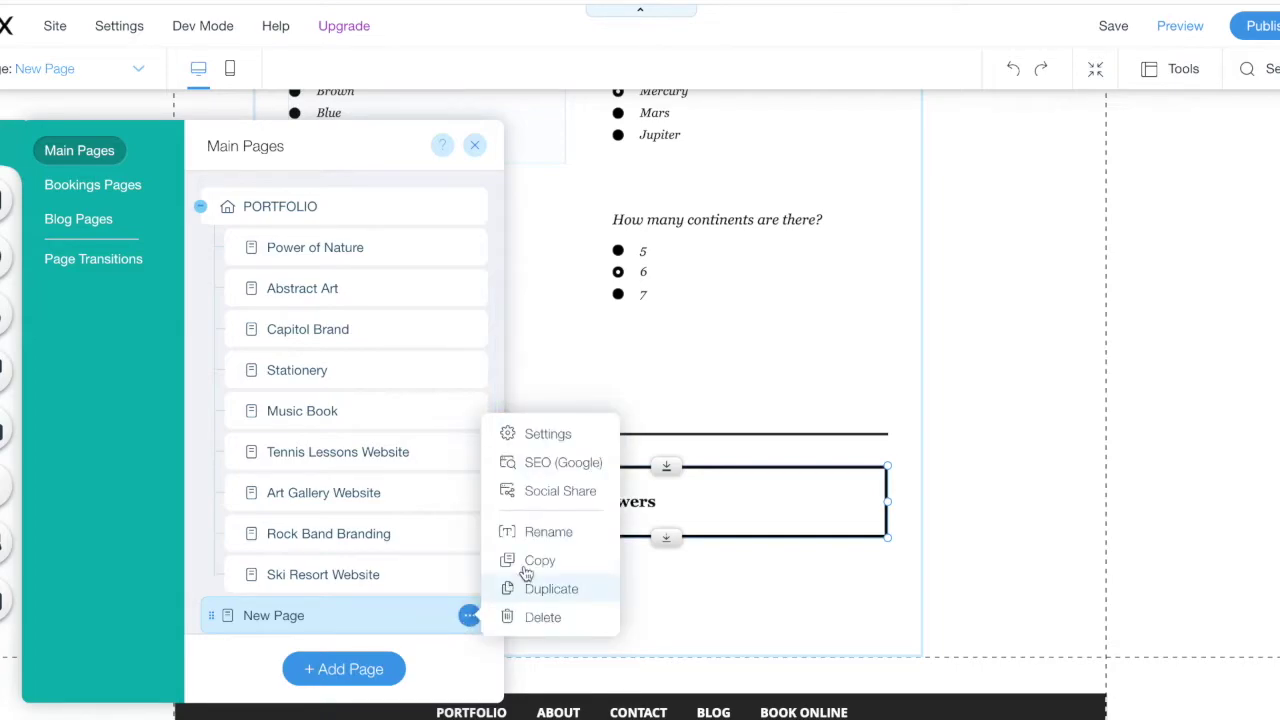
left_click(536, 530)
type("QUIZ")
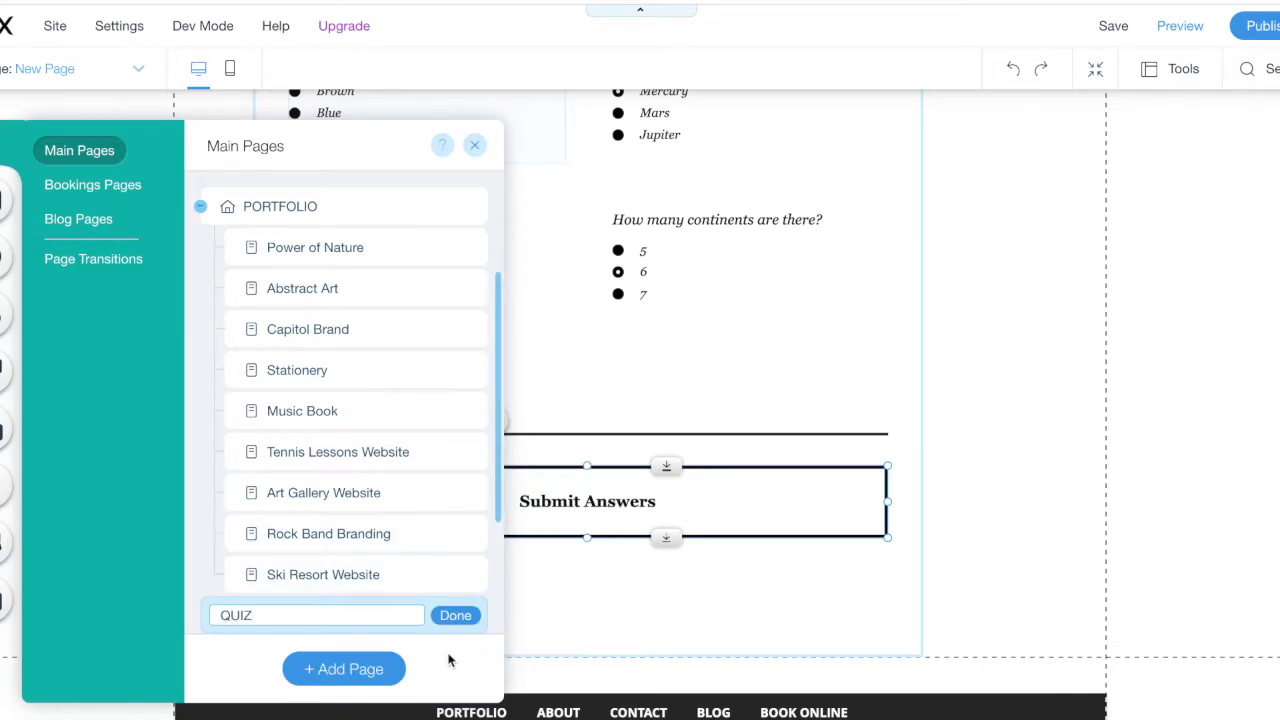
left_click(458, 617)
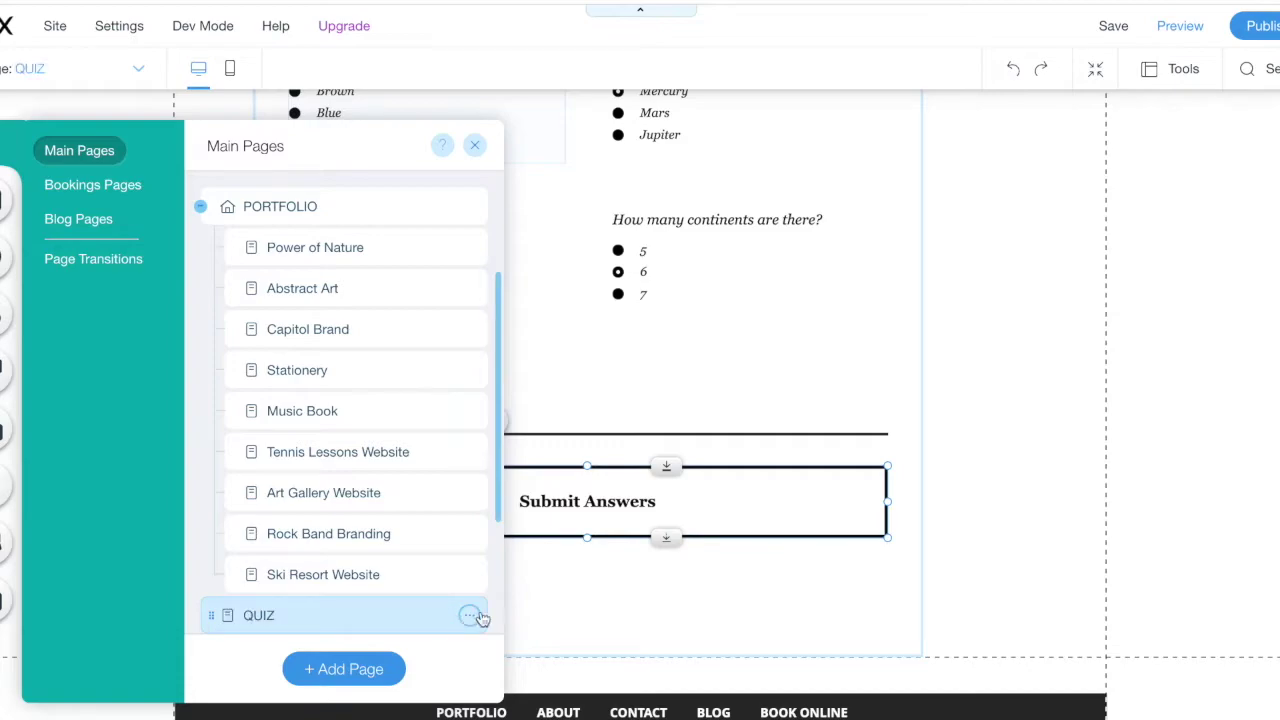
left_click(566, 594)
Step: Add the QUIZ site page to the footer menu and republish the site
left_click(682, 706)
scroll(682, 706, "down", 2)
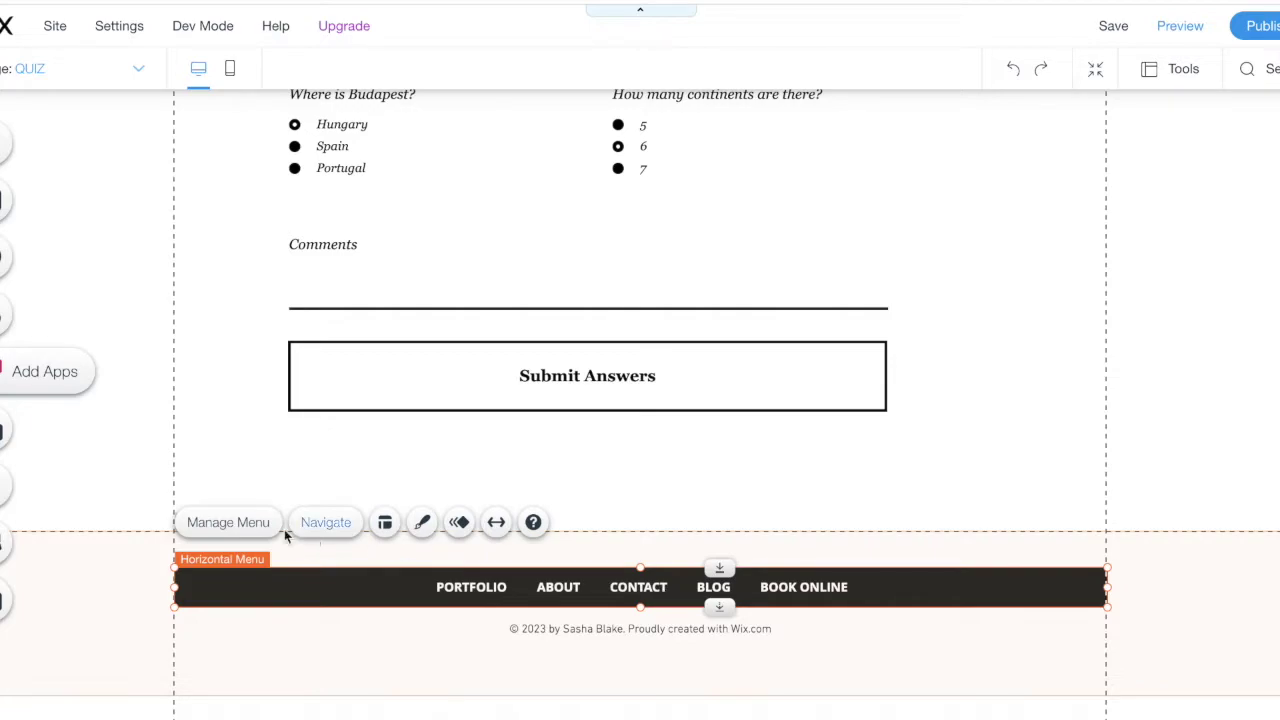
left_click(232, 523)
left_click(1093, 578)
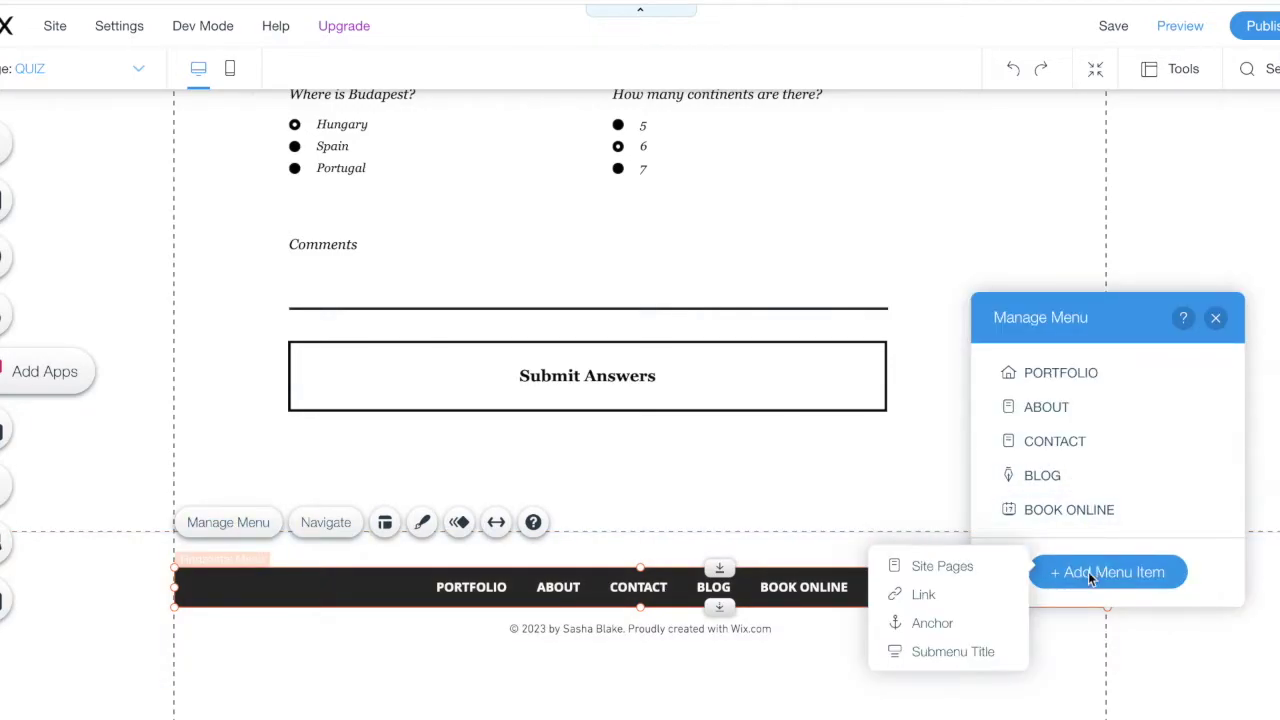
left_click(942, 567)
scroll(877, 554, "down", 5)
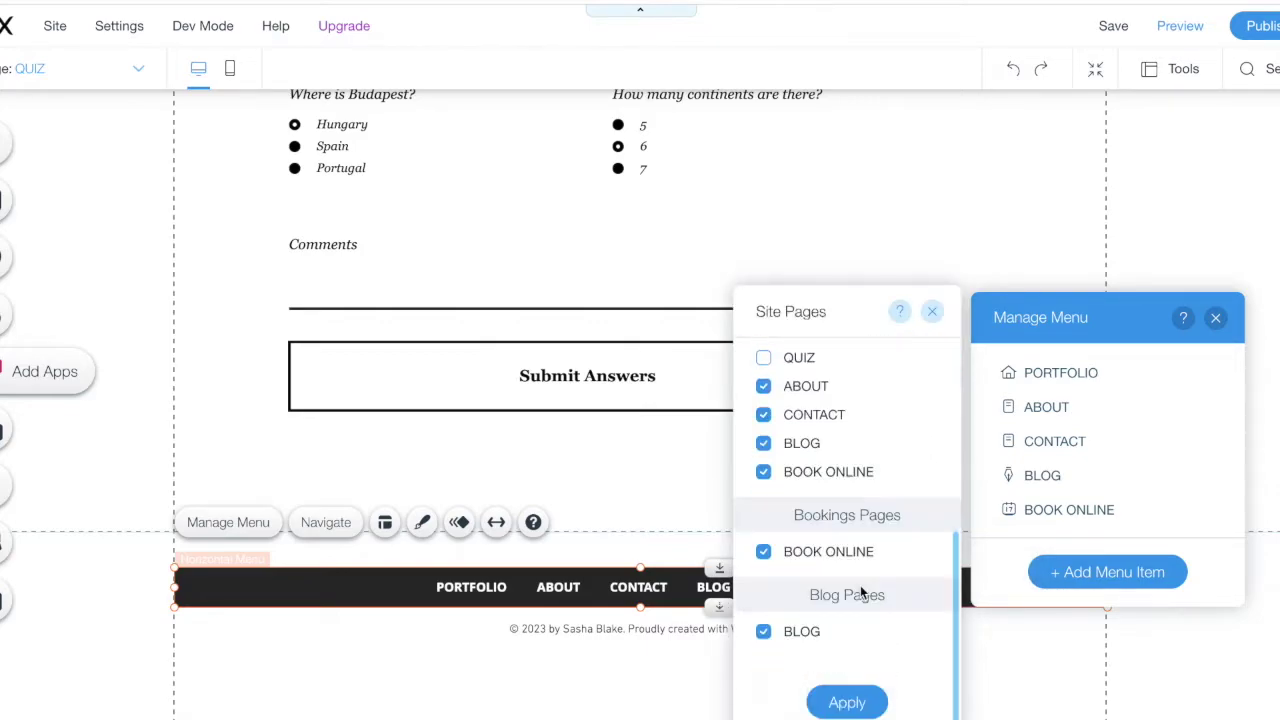
scroll(843, 470, "up", 2)
left_click(785, 433)
left_click(847, 702)
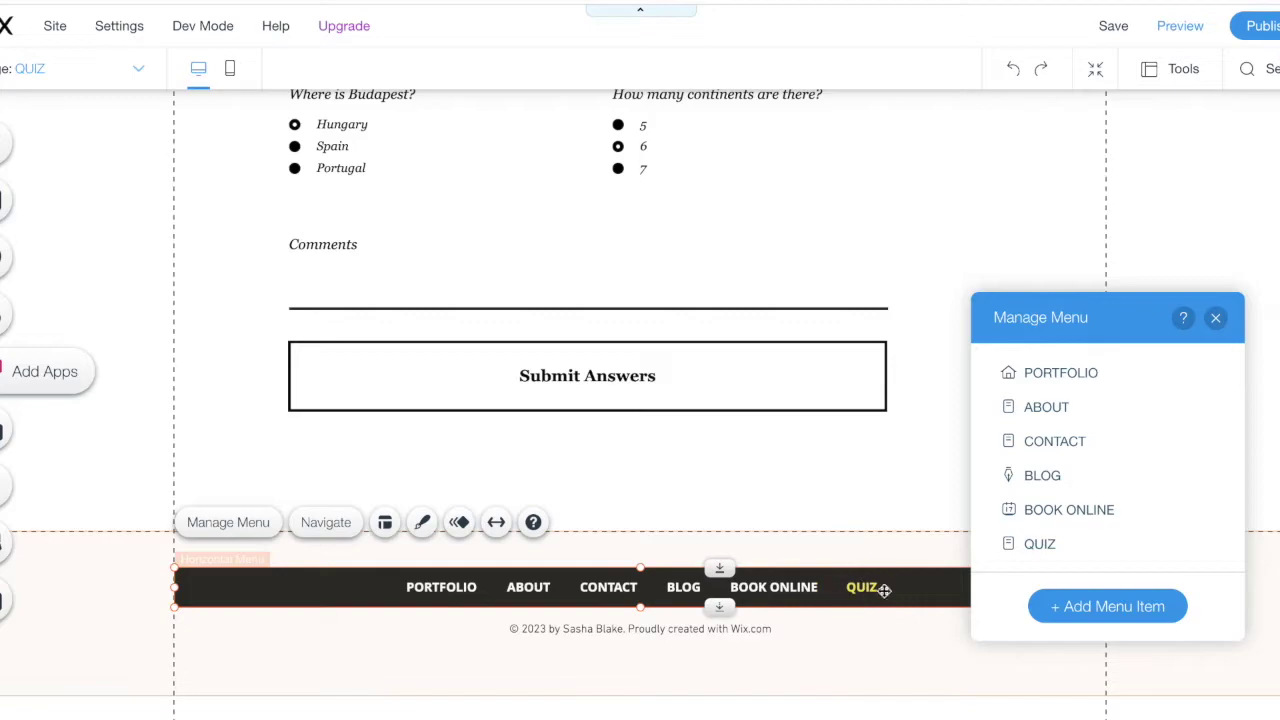
left_click(1215, 317)
left_click(1272, 26)
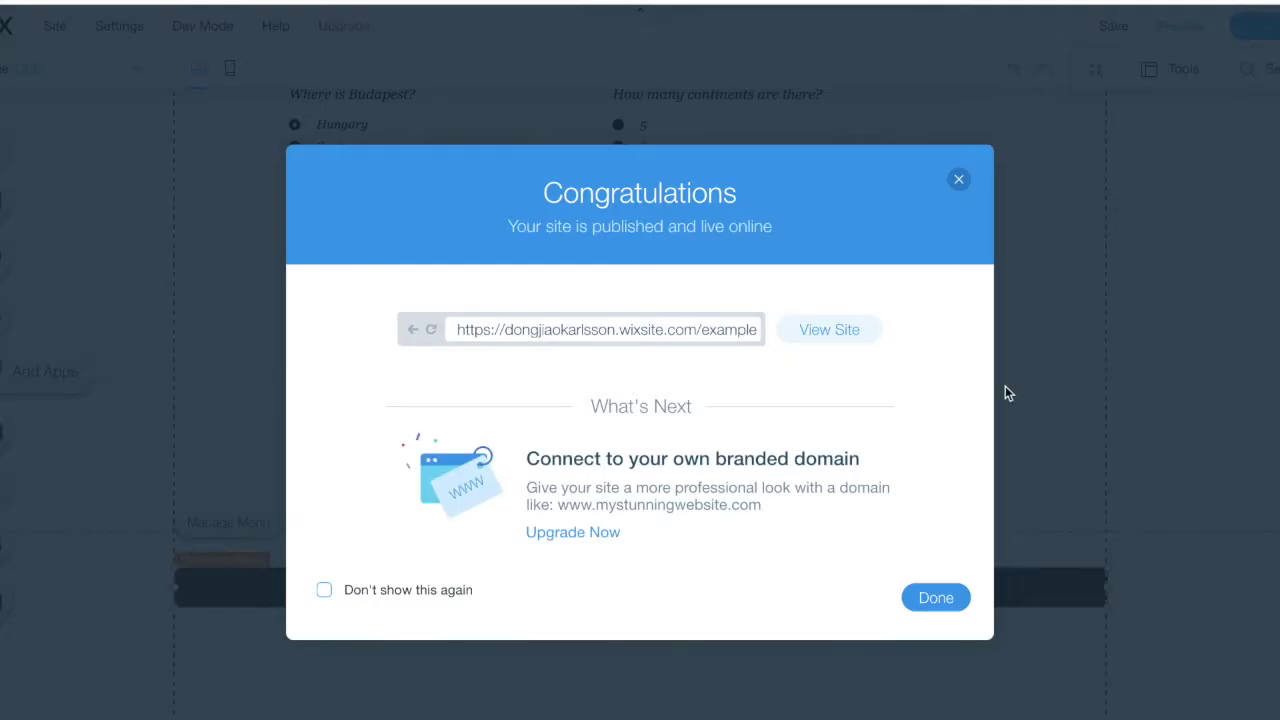
Step: Open the live site and go to the QUIZ page from the footer menu
left_click(837, 334)
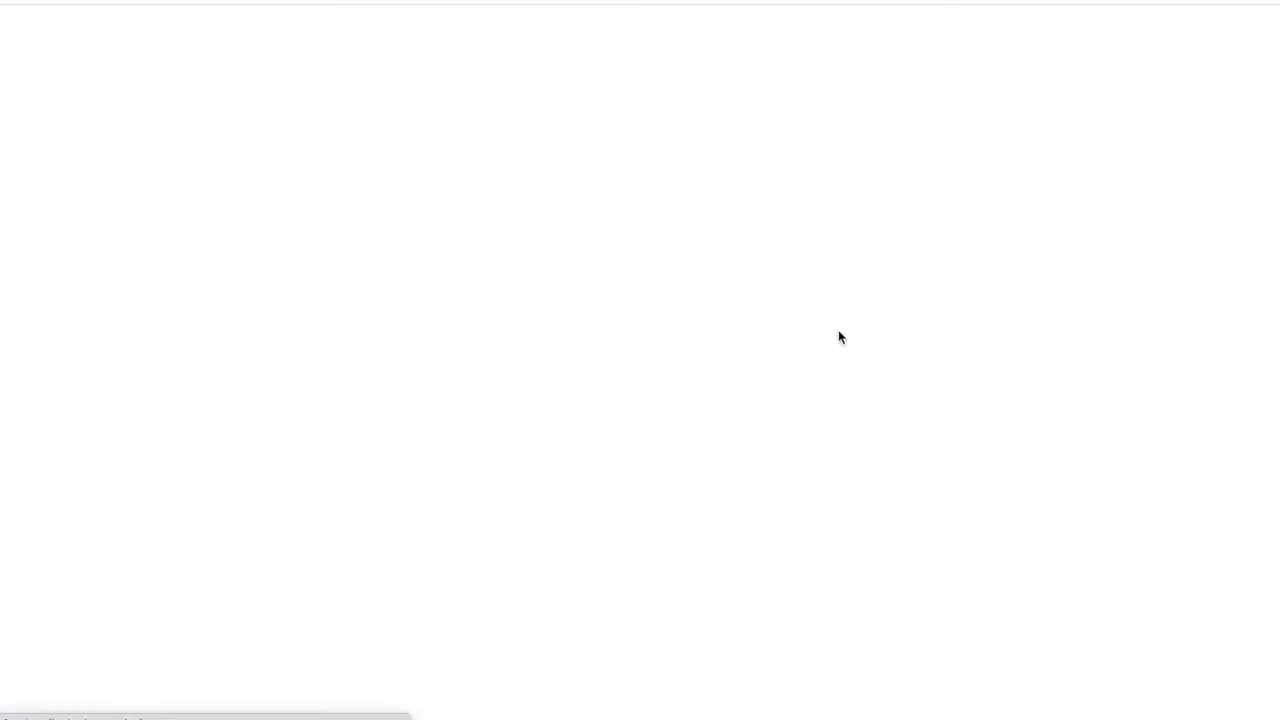
scroll(827, 136, "down", 5)
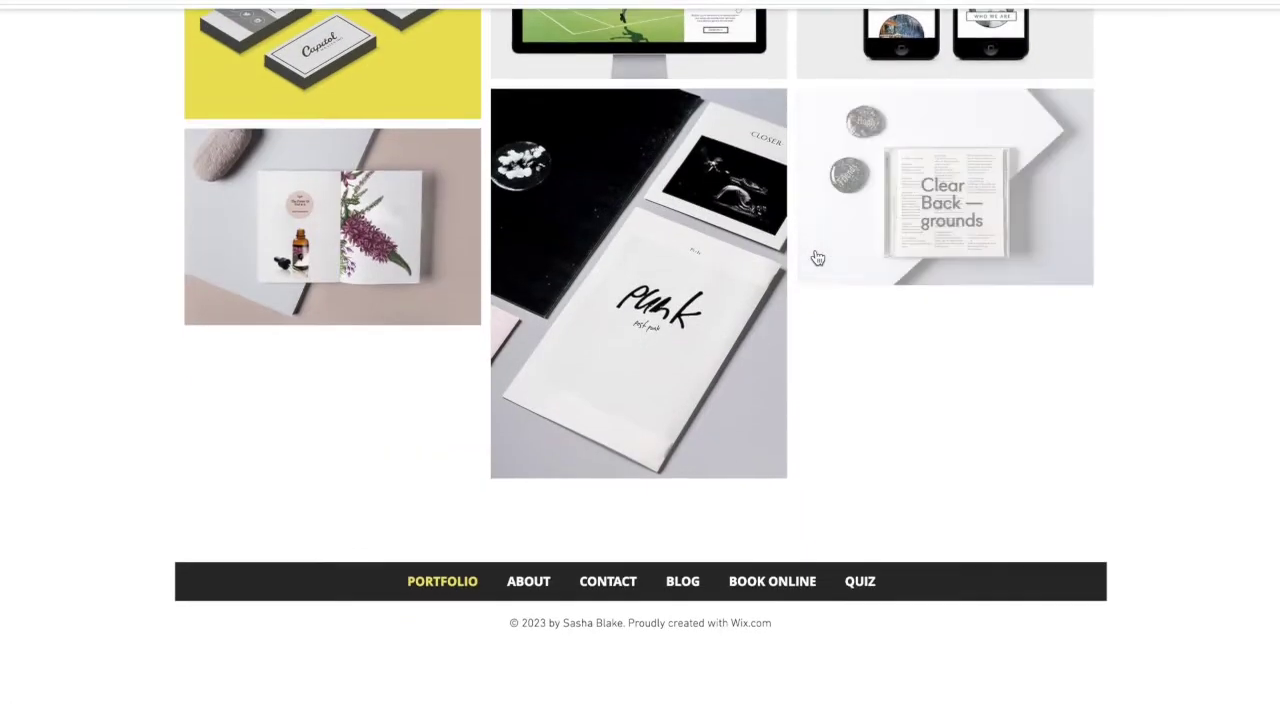
left_click(860, 626)
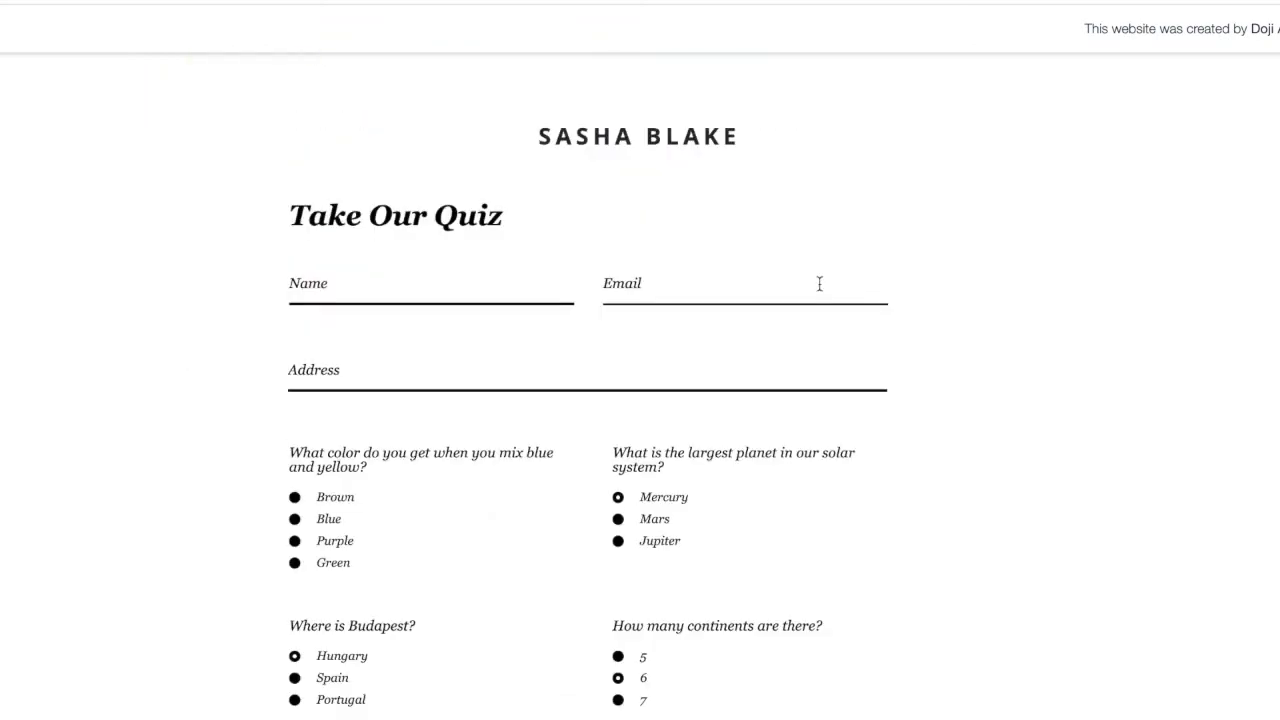
Step: Fill in the quiz, answering 6 for the continents question, and submit it
left_click(819, 284)
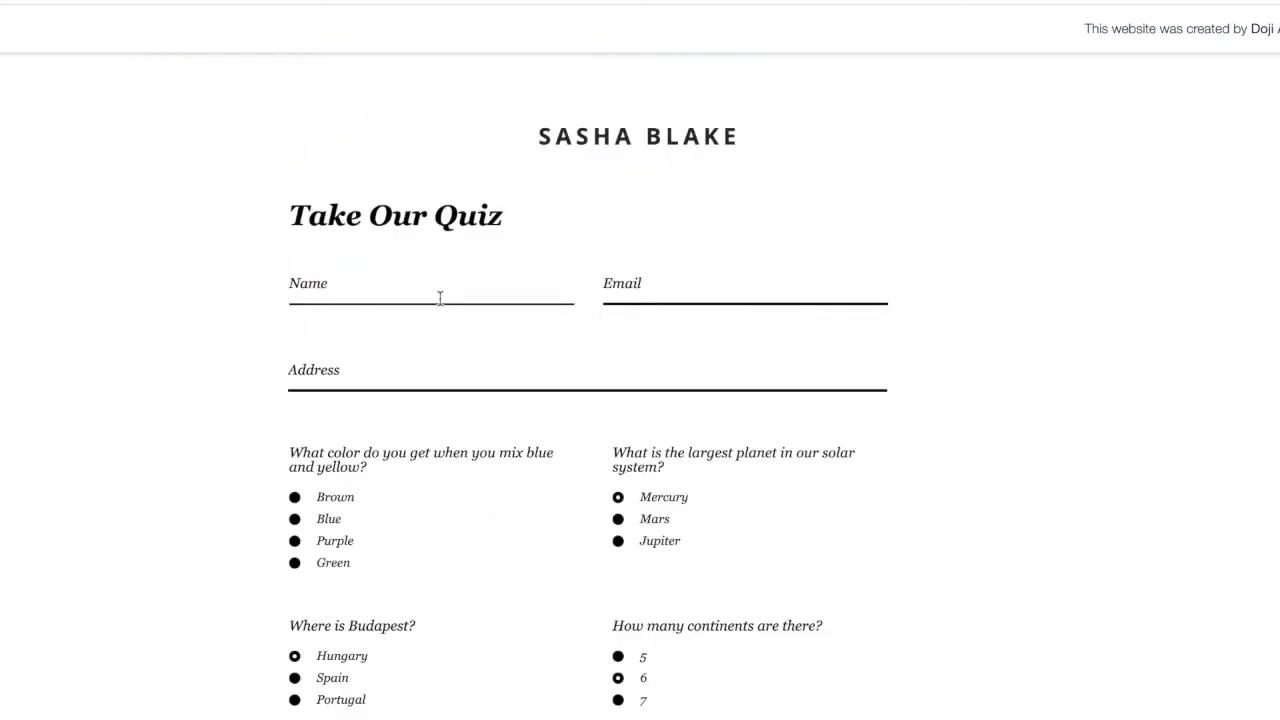
scroll(677, 434, "down", 4)
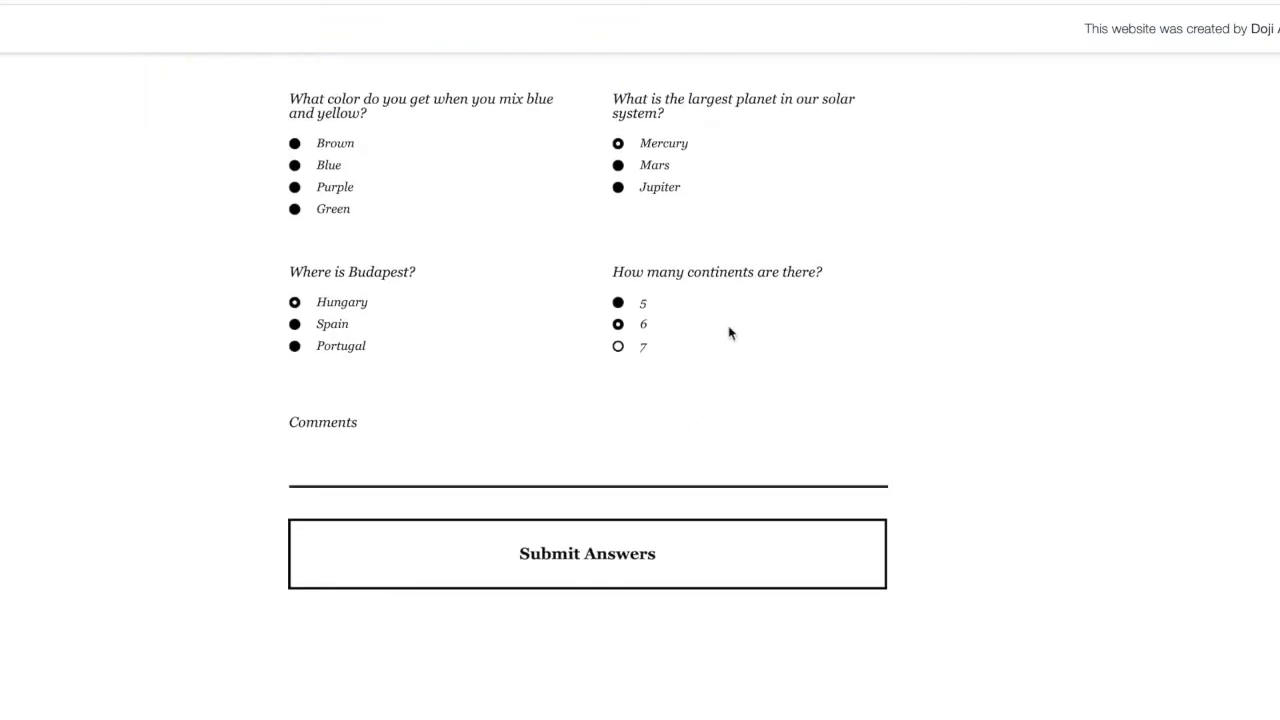
scroll(727, 322, "down", 2)
scroll(822, 532, "up", 3)
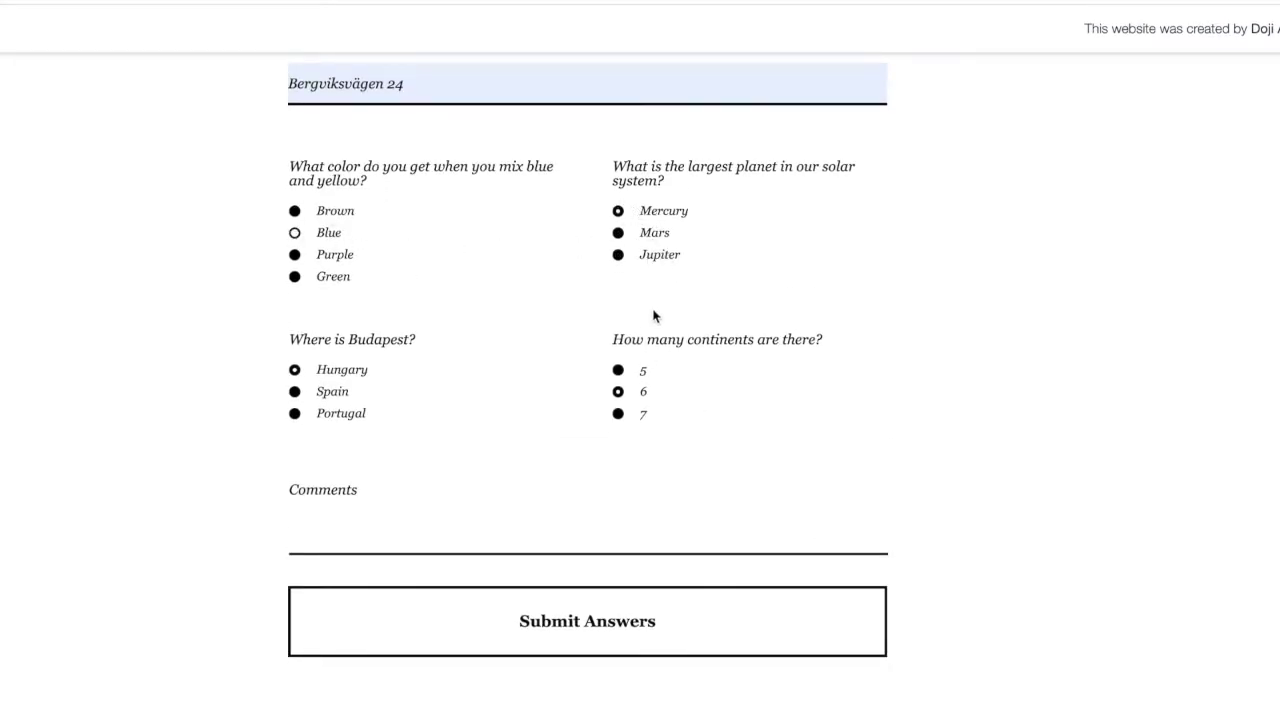
left_click(618, 391)
scroll(552, 444, "down", 2)
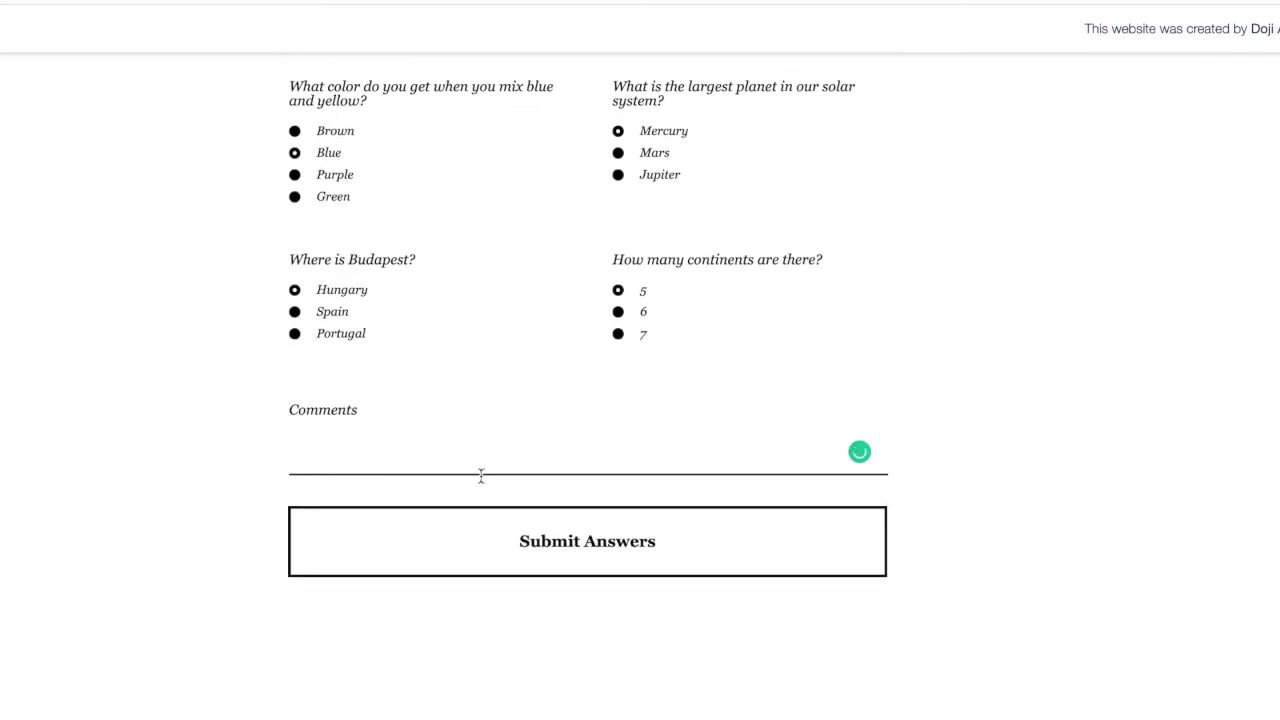
left_click(584, 548)
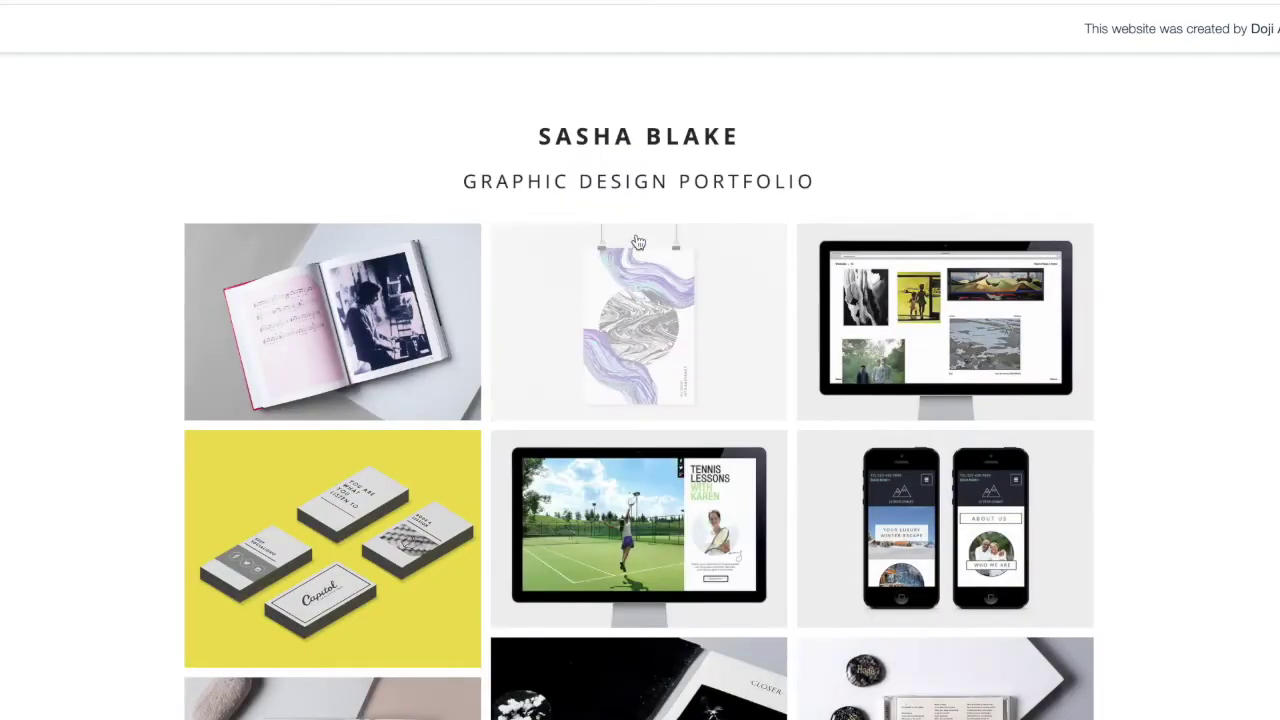
scroll(617, 568, "down", 5)
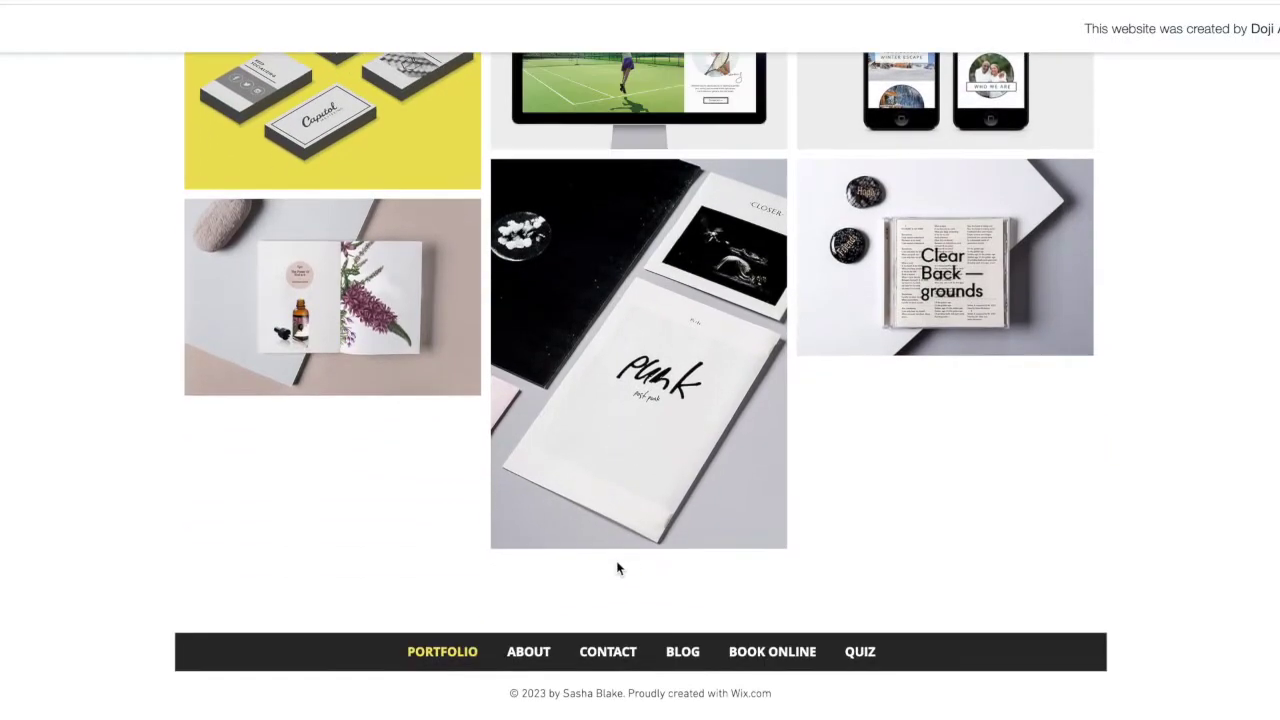
scroll(617, 568, "up", 5)
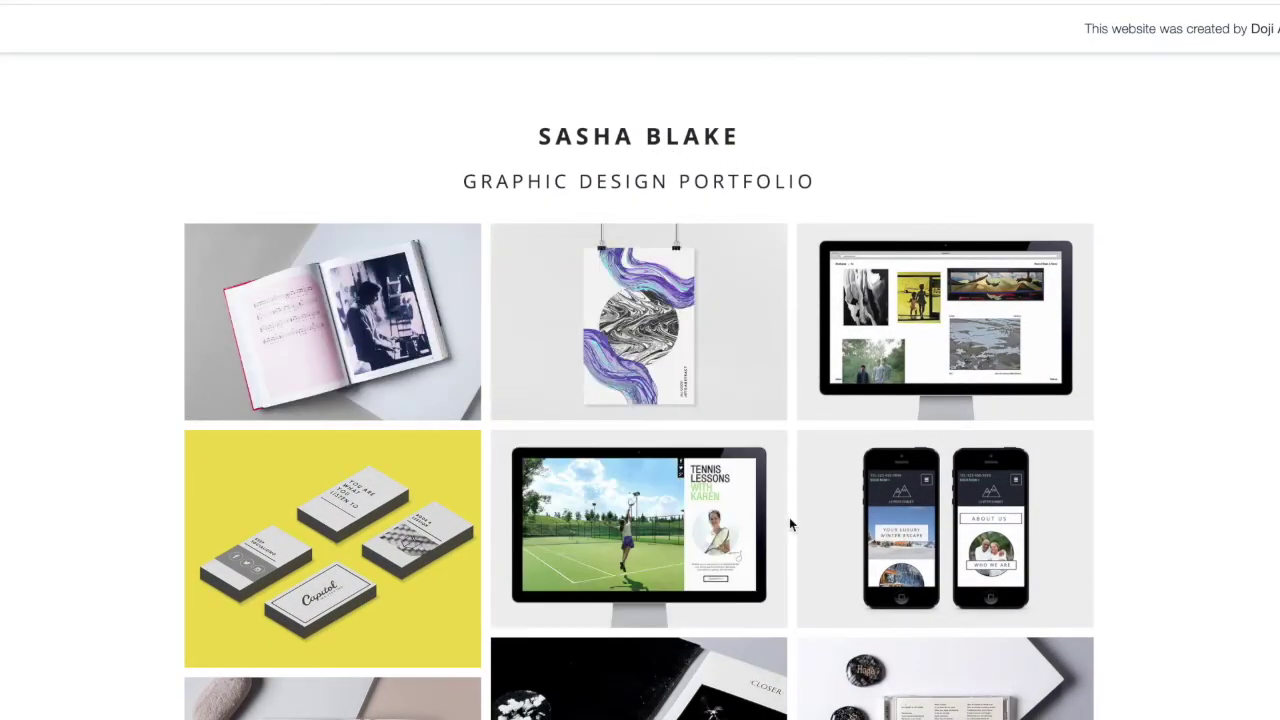
scroll(789, 520, "down", 5)
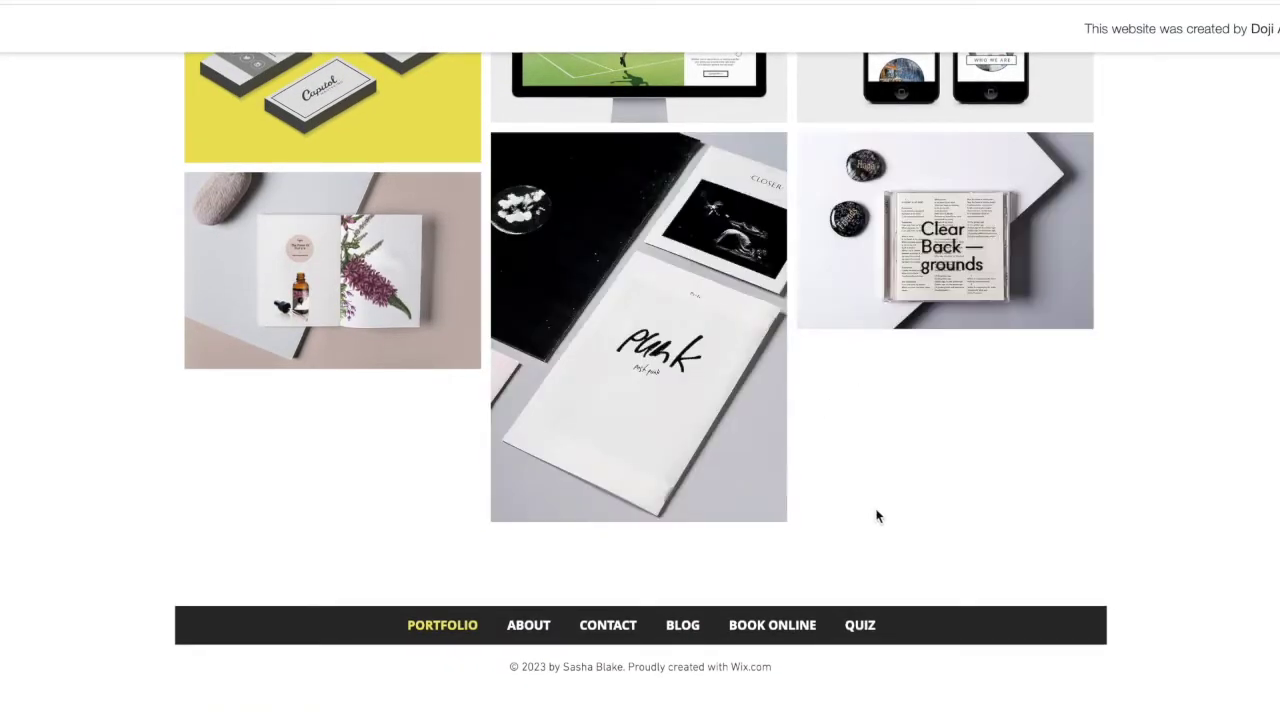
scroll(877, 517, "up", 5)
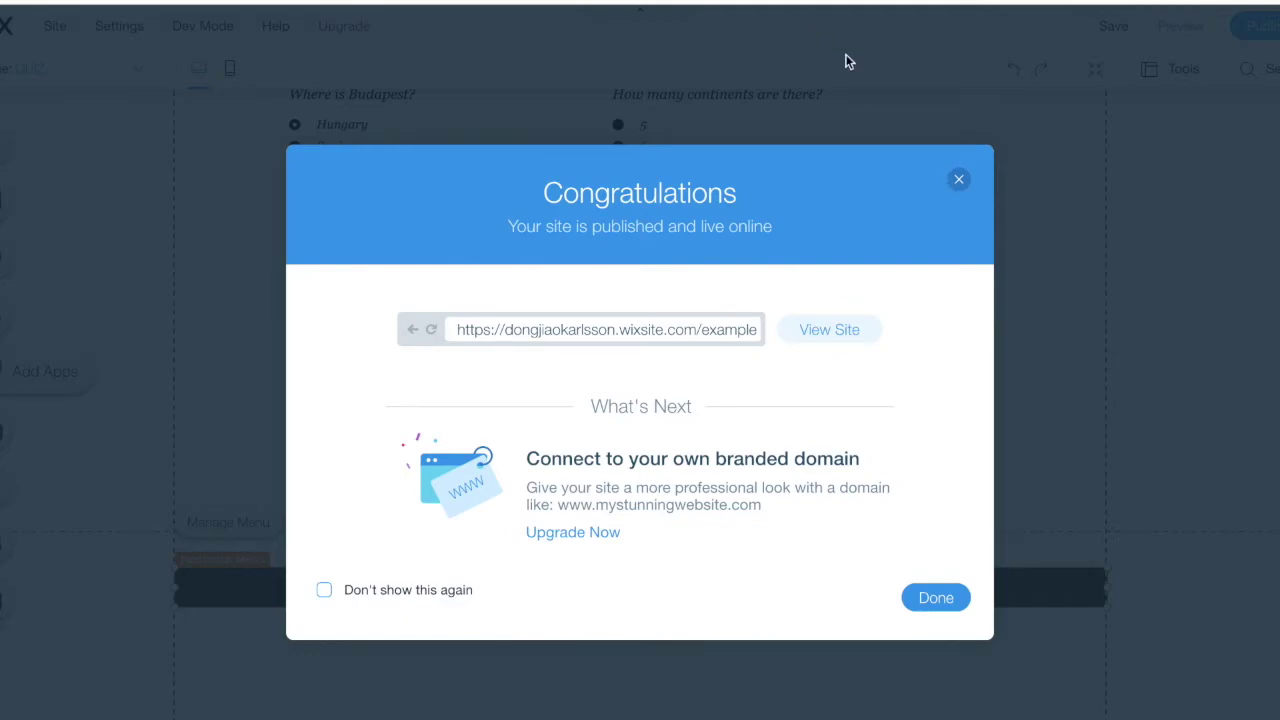
Step: Dismiss the publish confirmation and go through CRM Home to the Form Submissions page
left_click(925, 592)
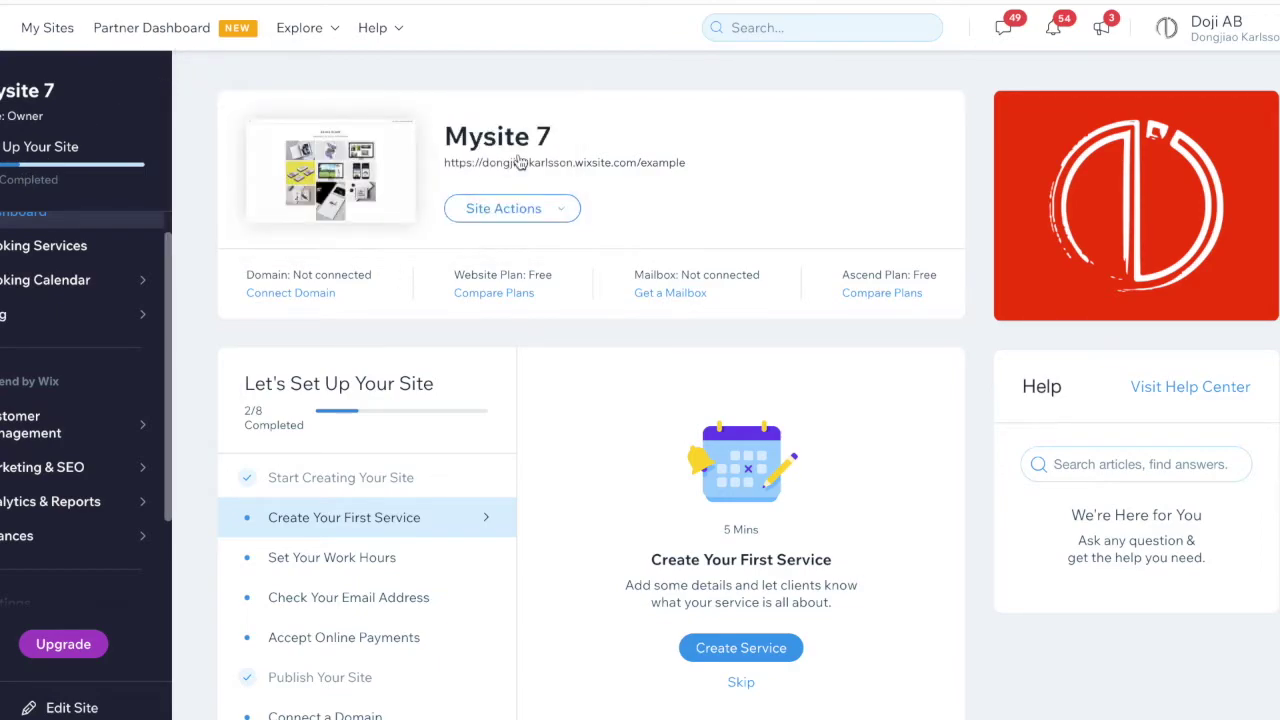
scroll(467, 427, "up", 1)
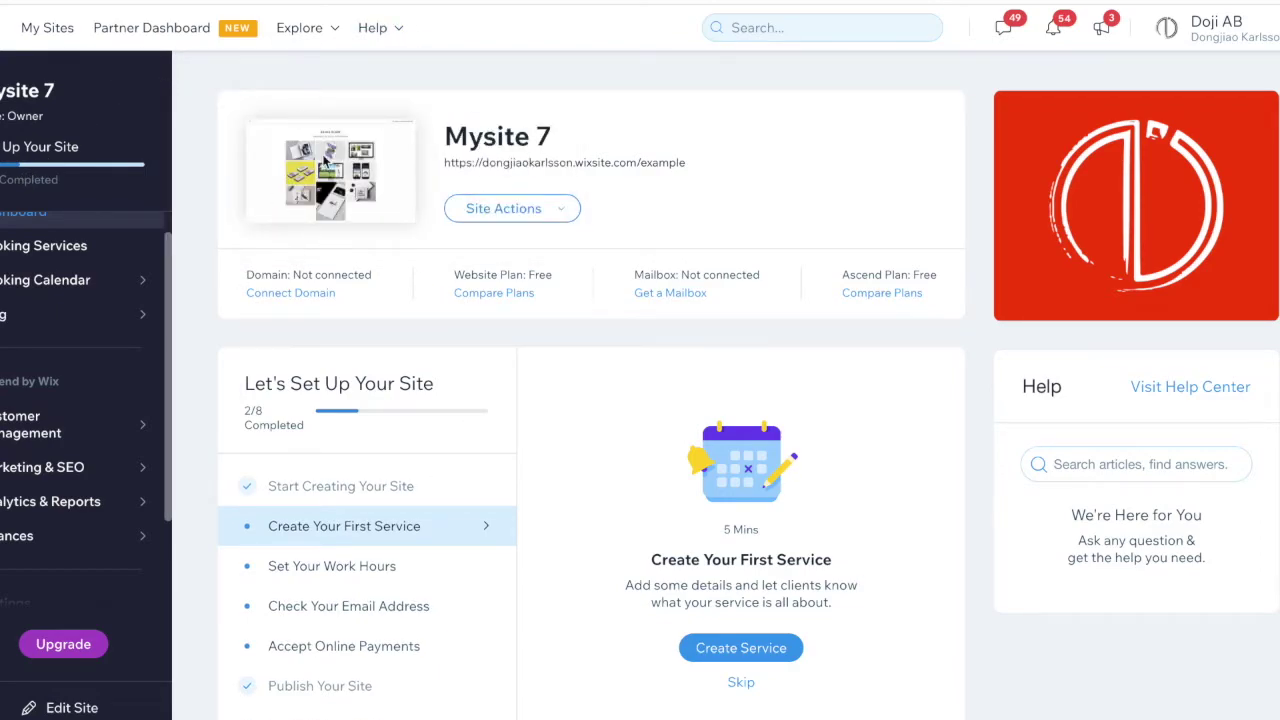
scroll(95, 433, "down", 1)
mouse_move(95, 438)
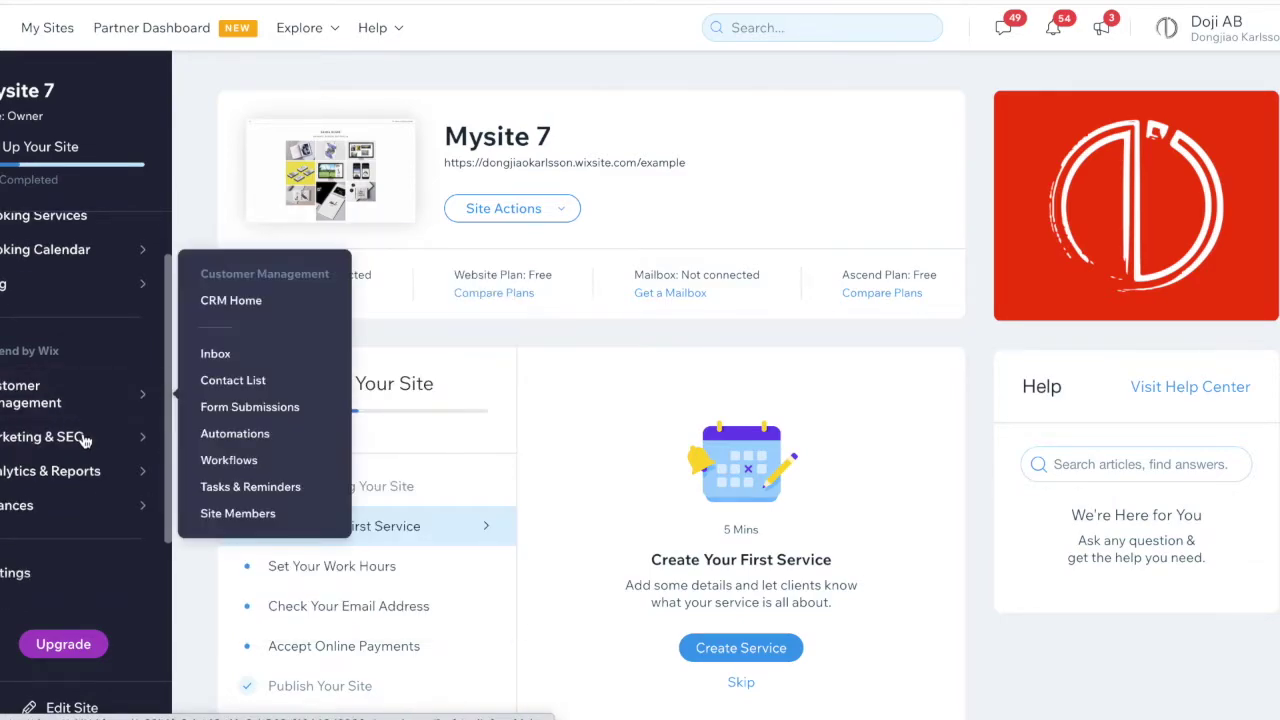
mouse_move(85, 405)
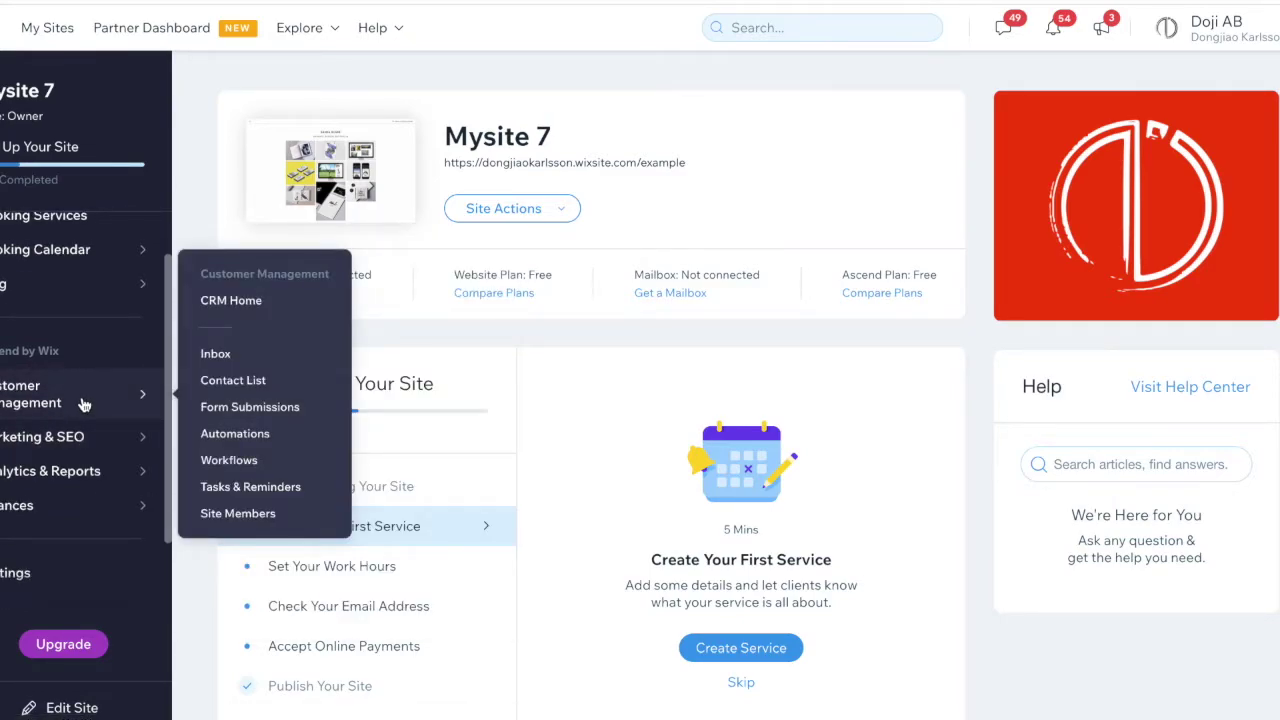
scroll(85, 405, "down", 1)
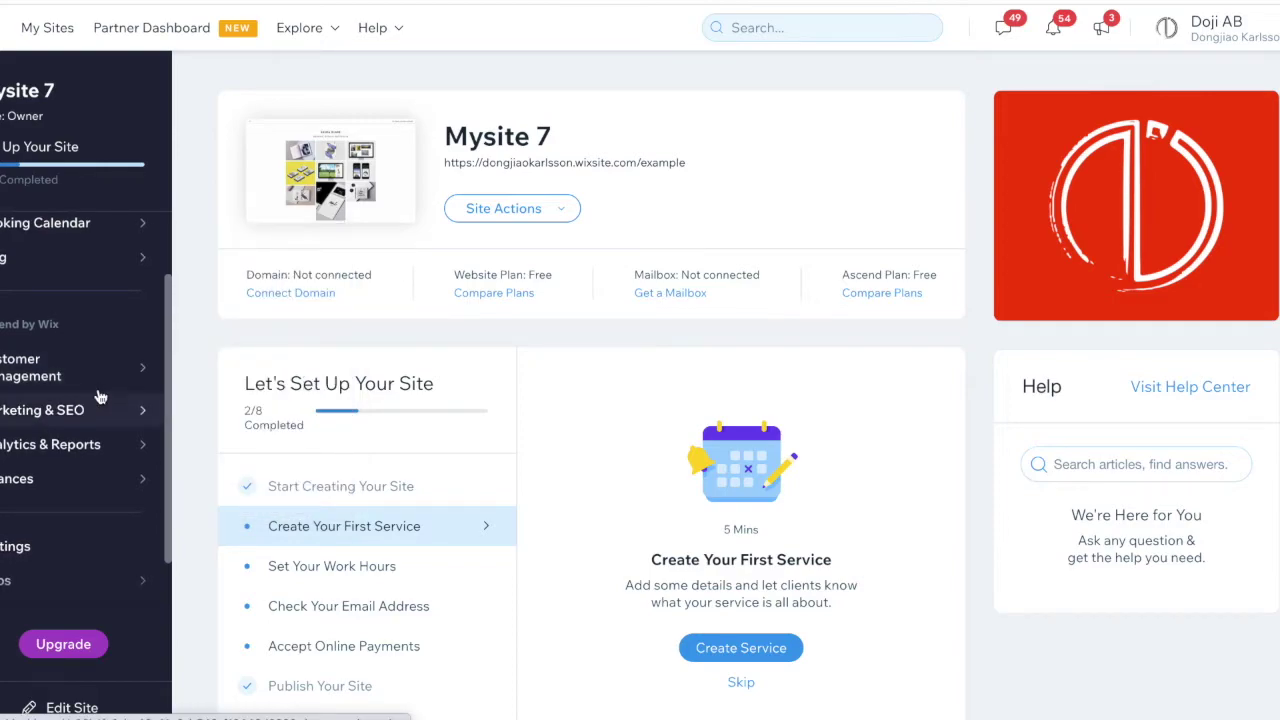
left_click(91, 366)
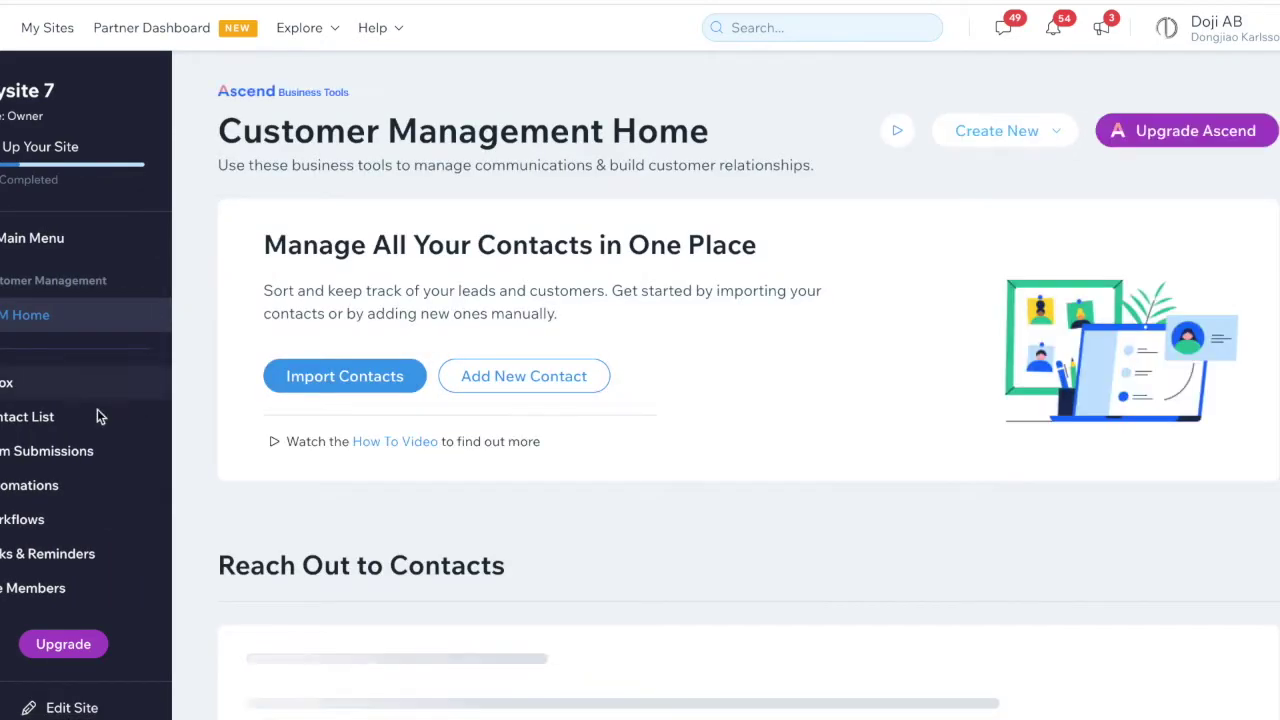
left_click(49, 455)
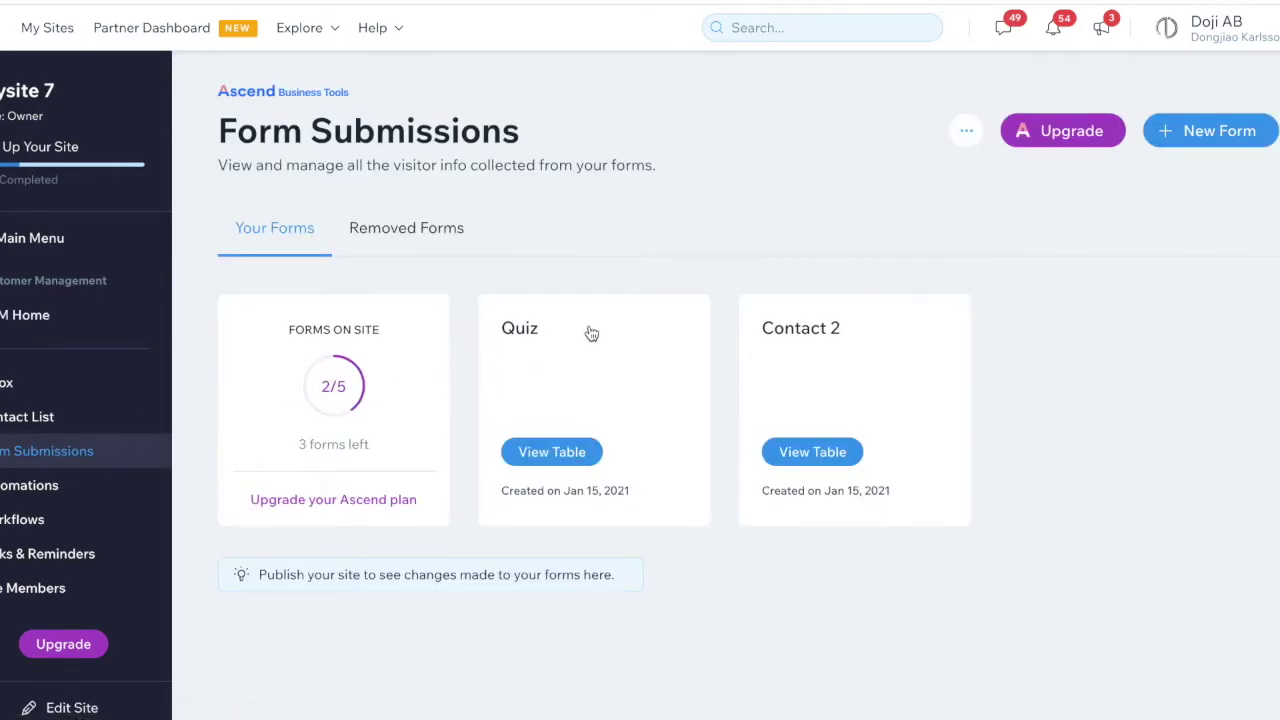
Step: Open the Quiz form's submissions table and review the entry's answers: Blue, Mercury, Hungary, 5
left_click(540, 343)
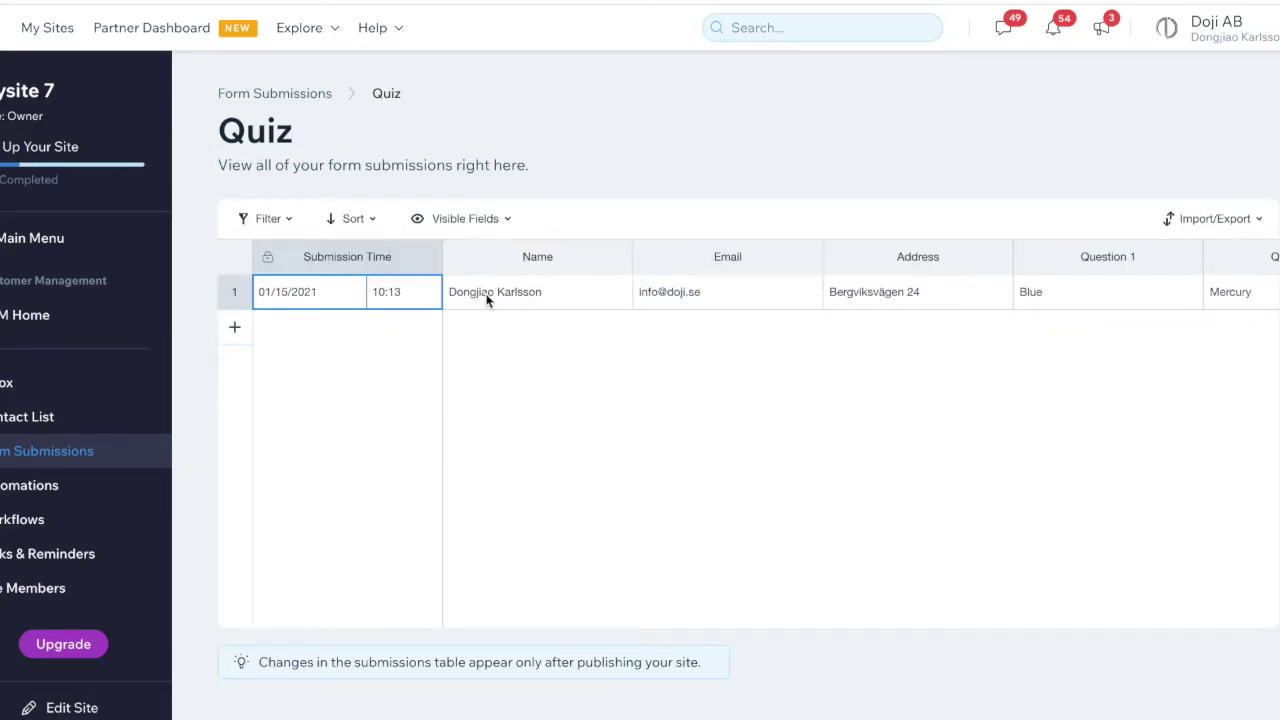
scroll(662, 316, "right", 1)
scroll(662, 316, "left", 1)
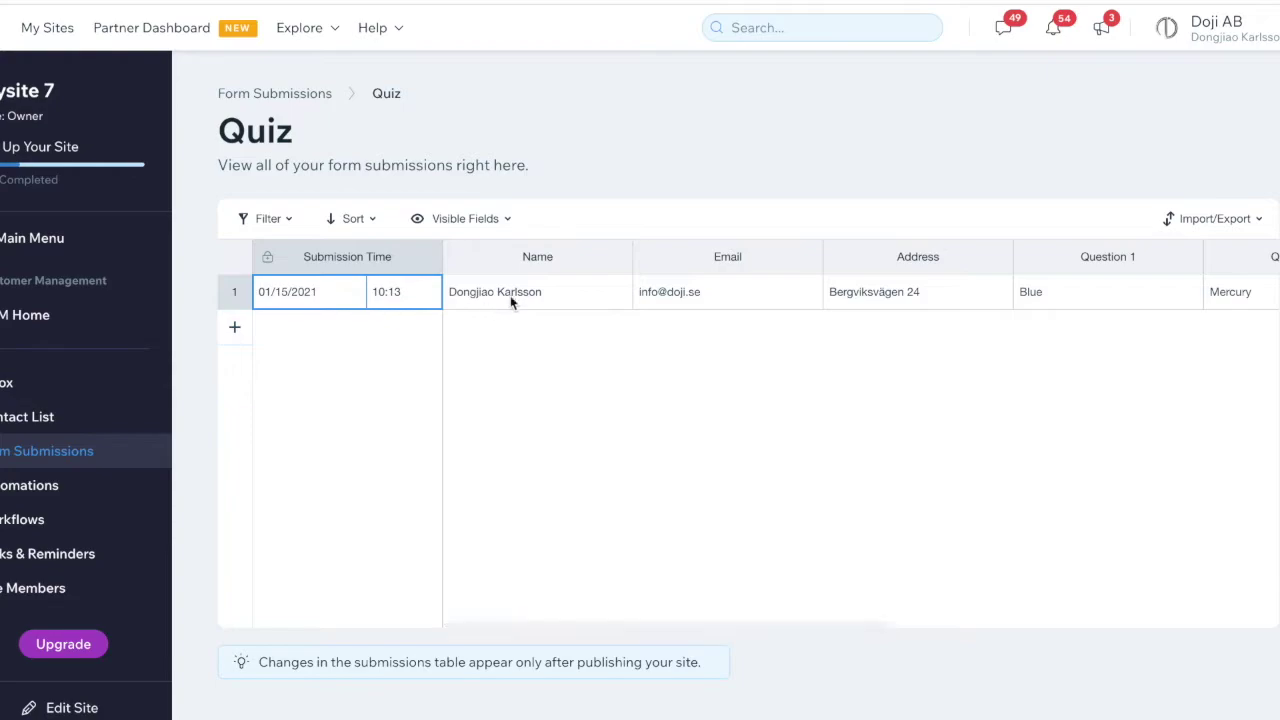
scroll(634, 293, "right", 2)
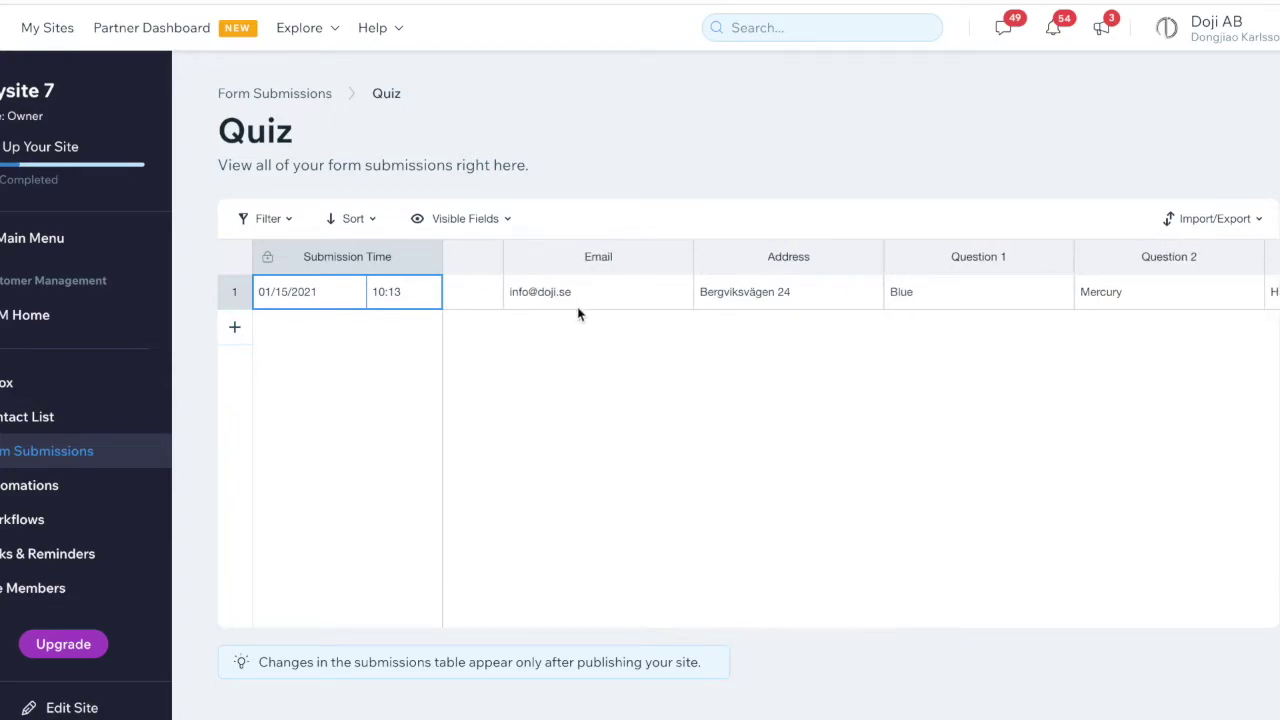
scroll(678, 314, "right", 1)
scroll(740, 308, "right", 3)
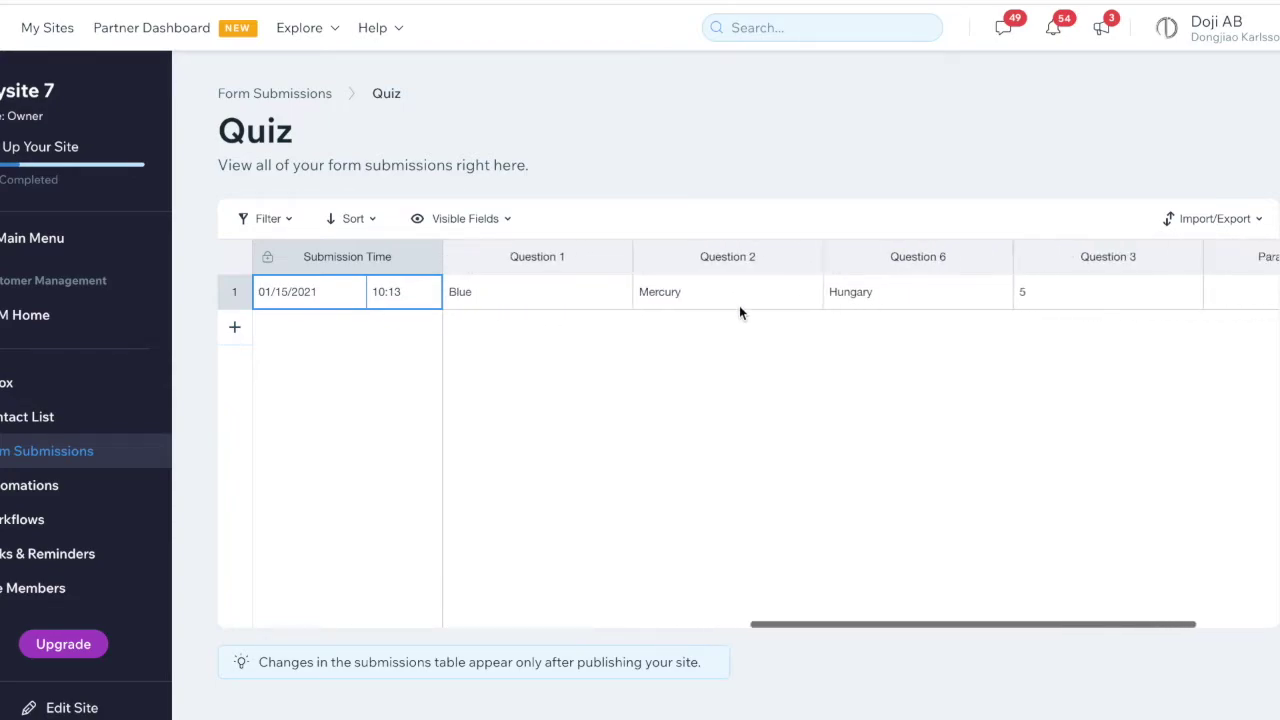
scroll(830, 306, "right", 2)
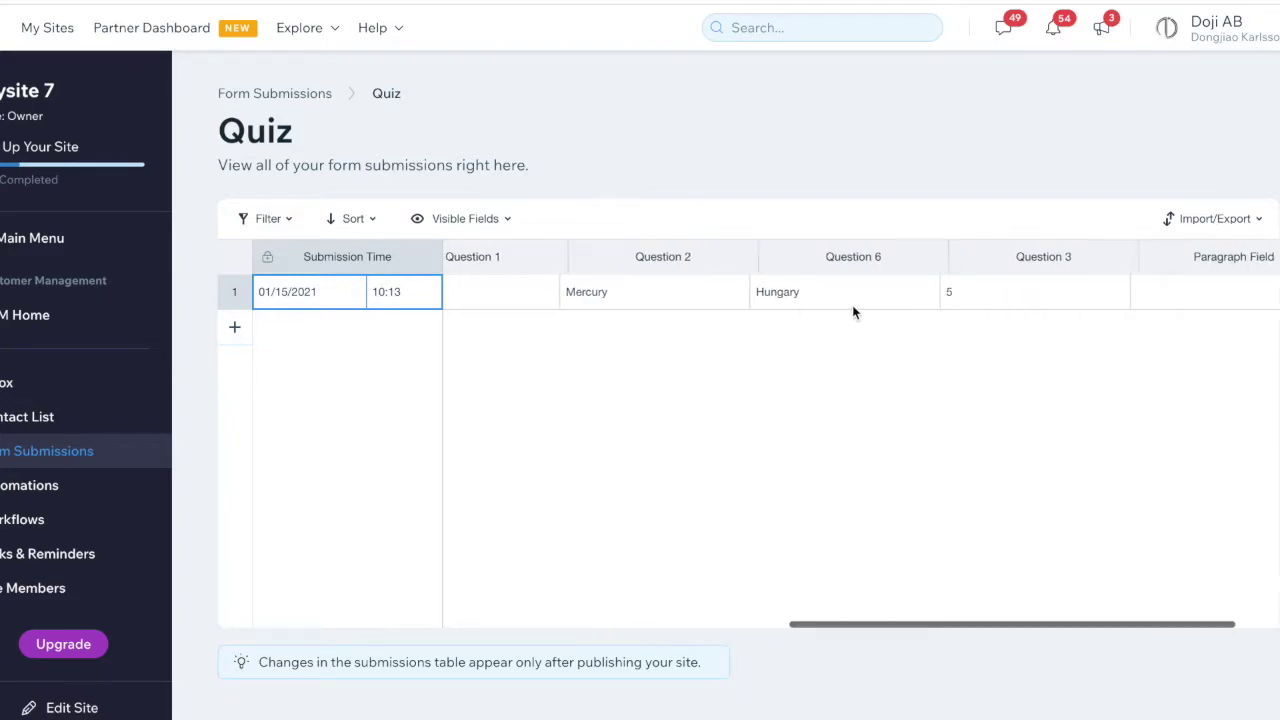
scroll(1032, 297, "right", 1)
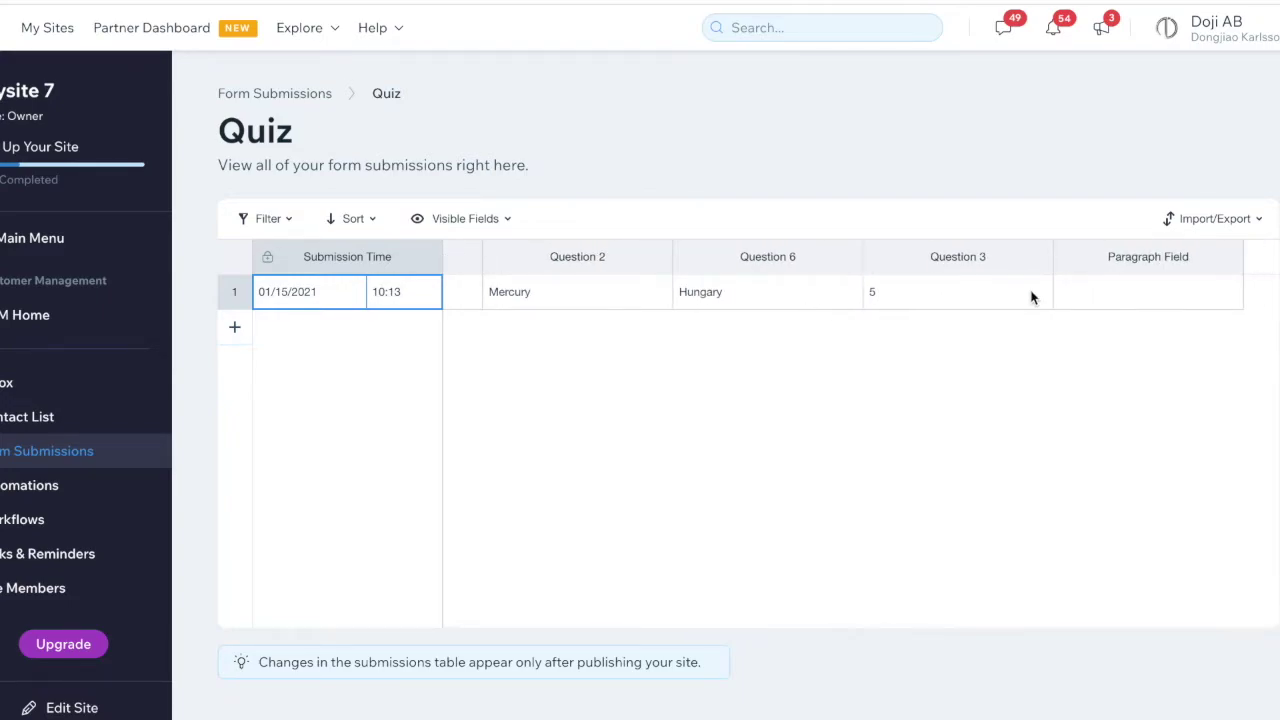
scroll(1030, 300, "left", 5)
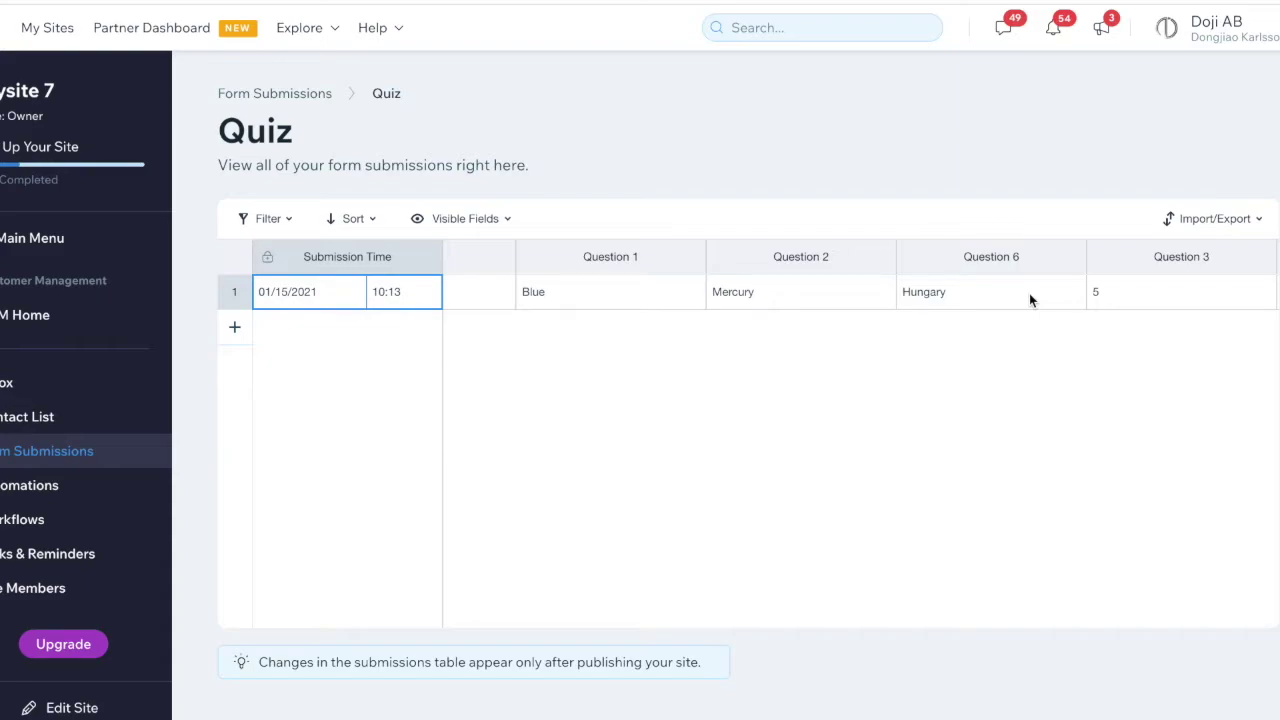
scroll(1029, 293, "left", 3)
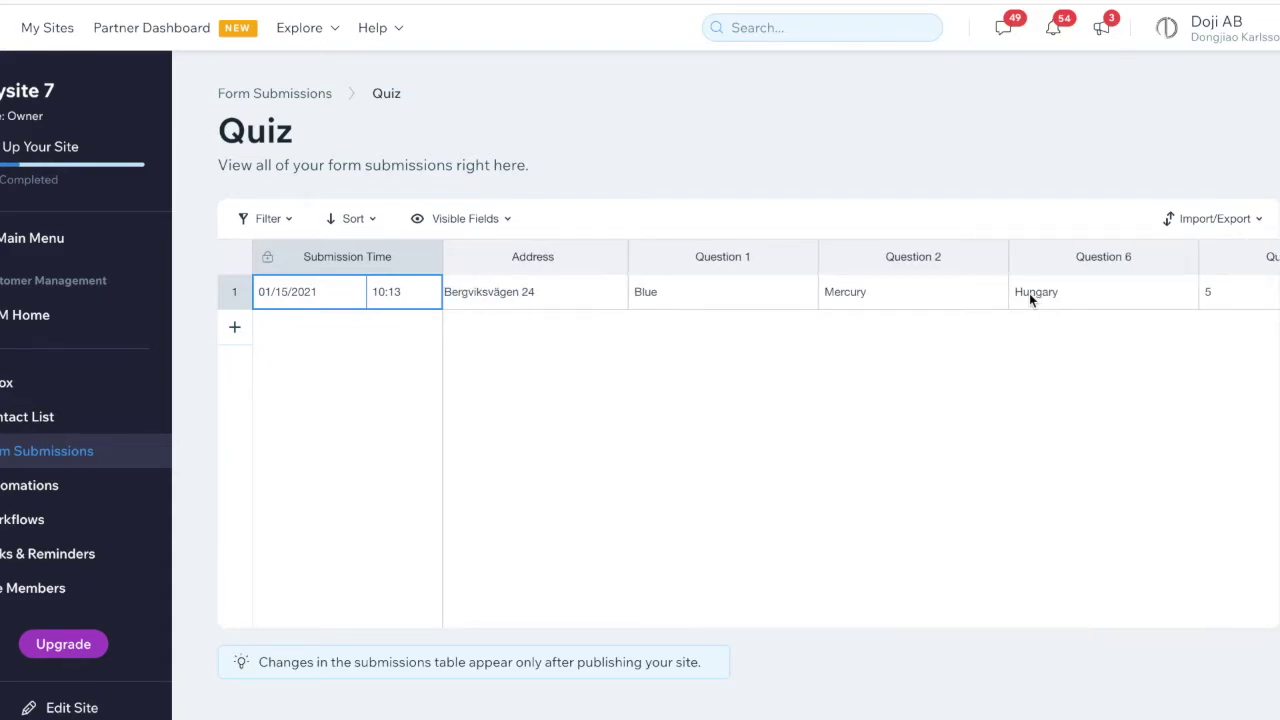
scroll(1029, 293, "left", 3)
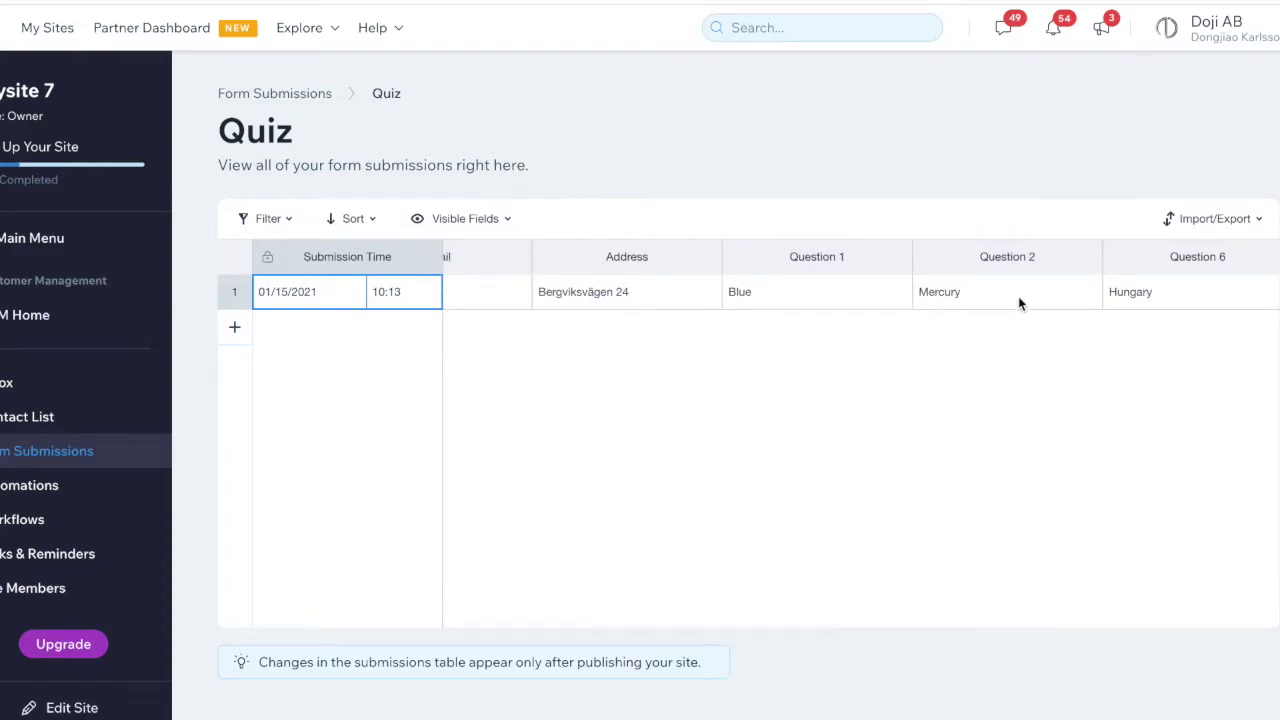
scroll(1018, 296, "left", 2)
scroll(1018, 296, "right", 8)
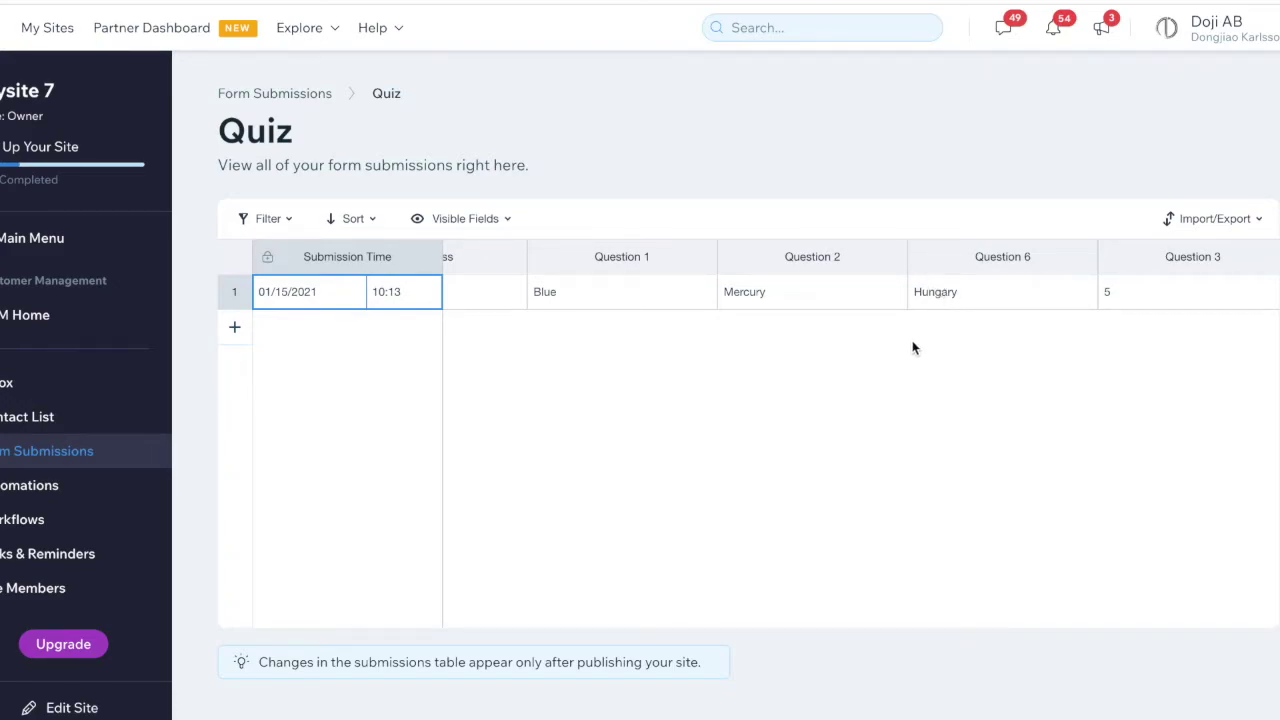
scroll(714, 306, "left", 5)
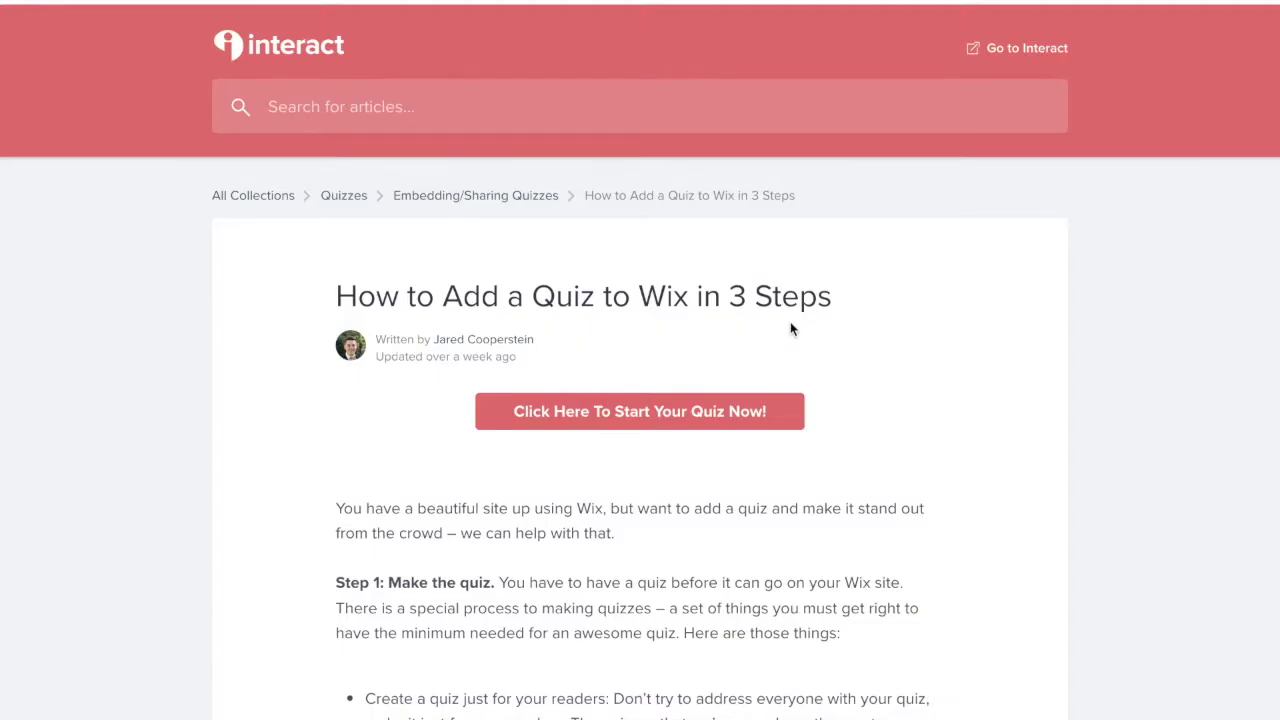
Step: Scroll through the Interact embed help article and the pricing plan comparison
scroll(790, 330, "down", 15)
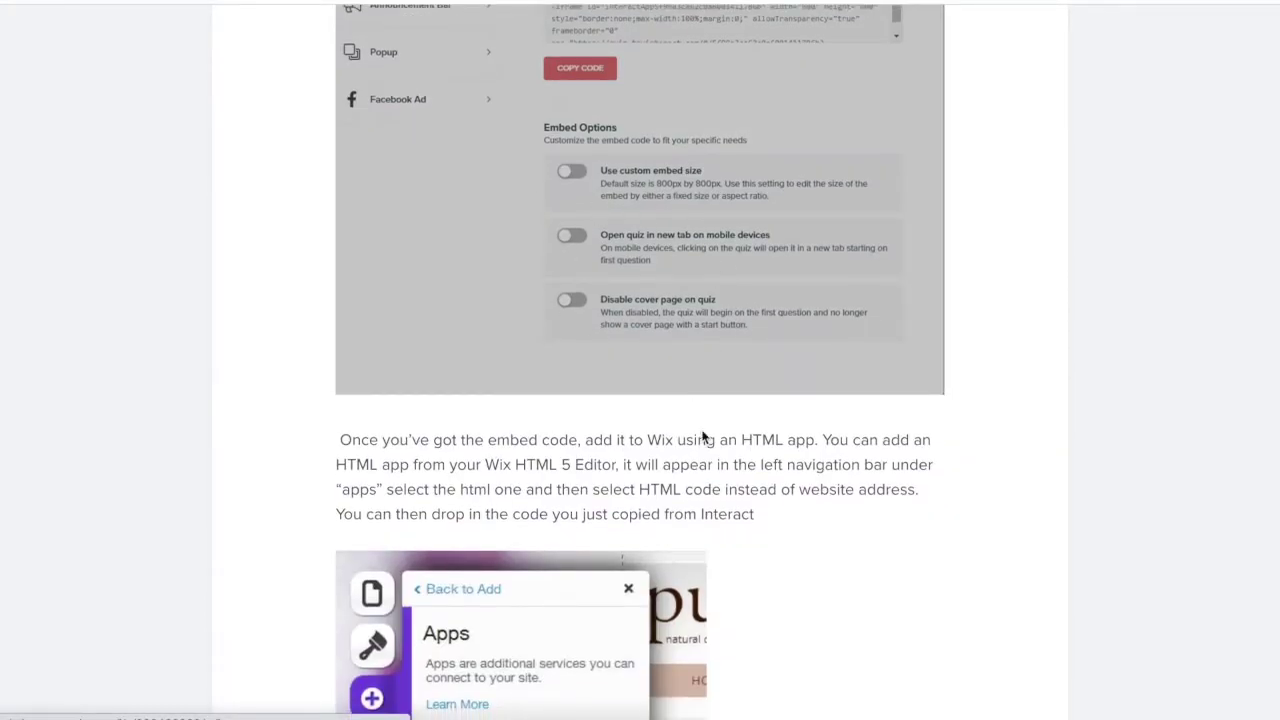
scroll(743, 518, "down", 10)
scroll(743, 518, "down", 15)
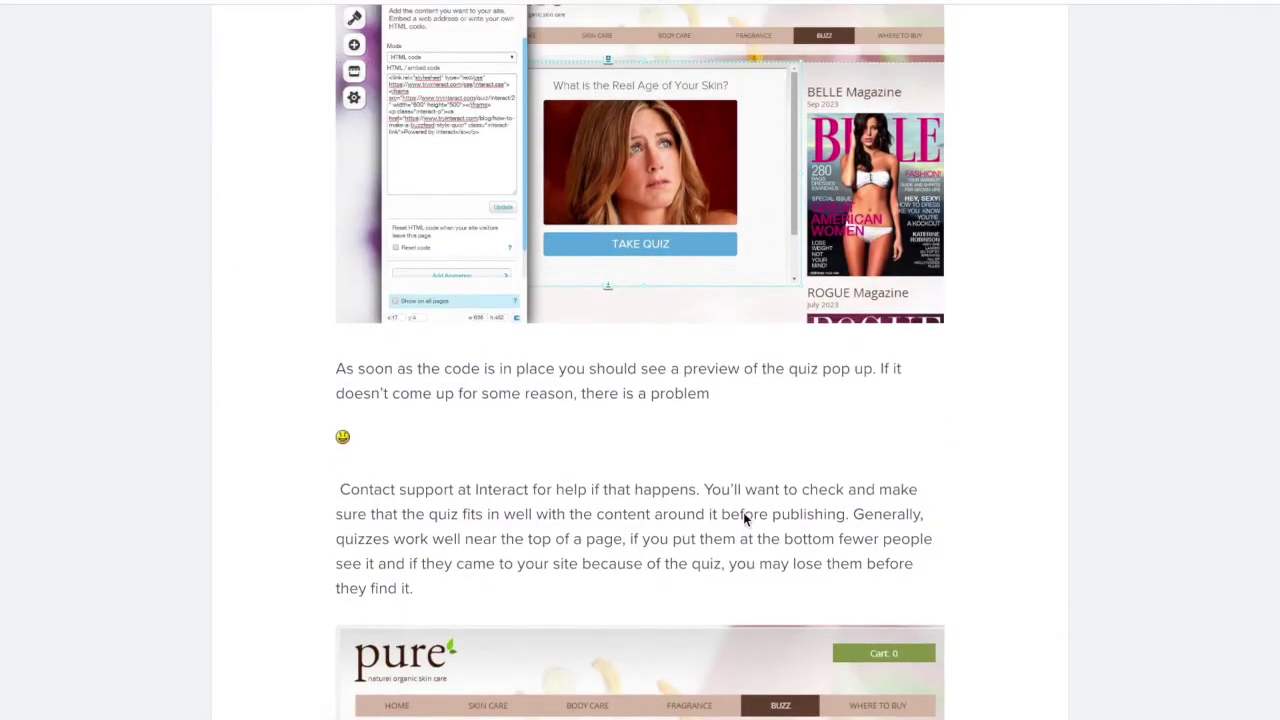
scroll(743, 512, "up", 20)
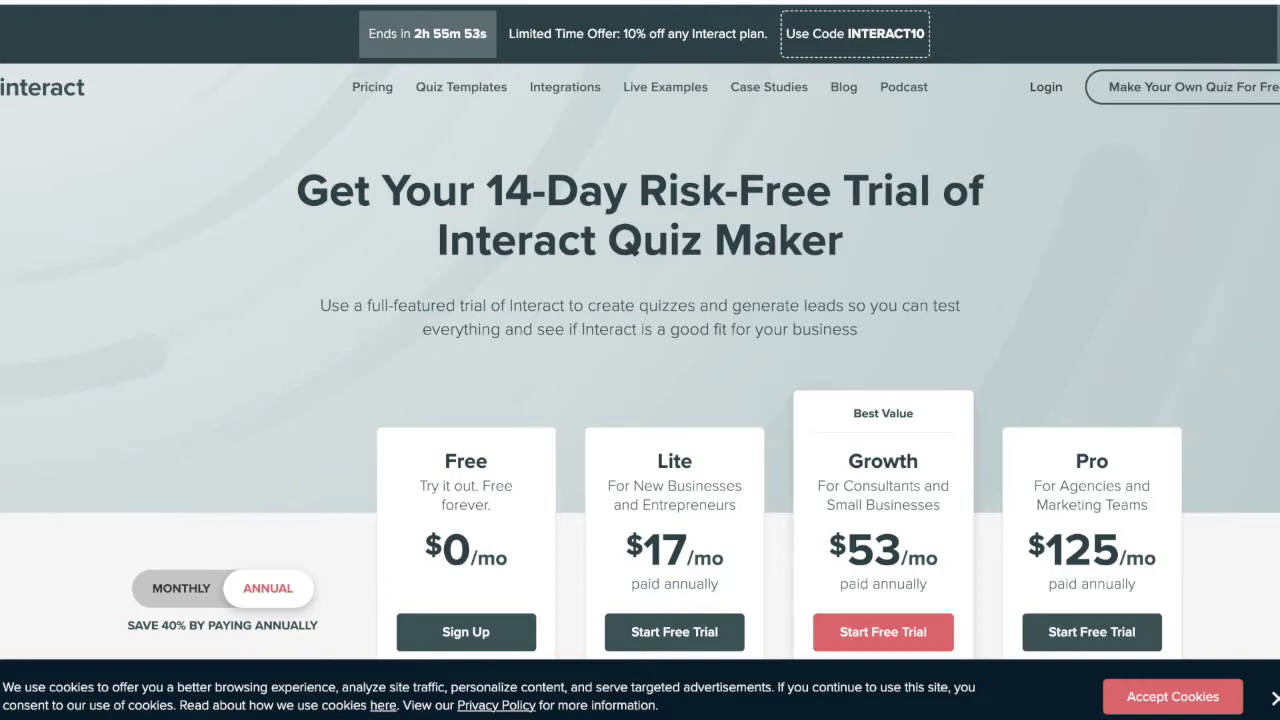
scroll(500, 255, "down", 2)
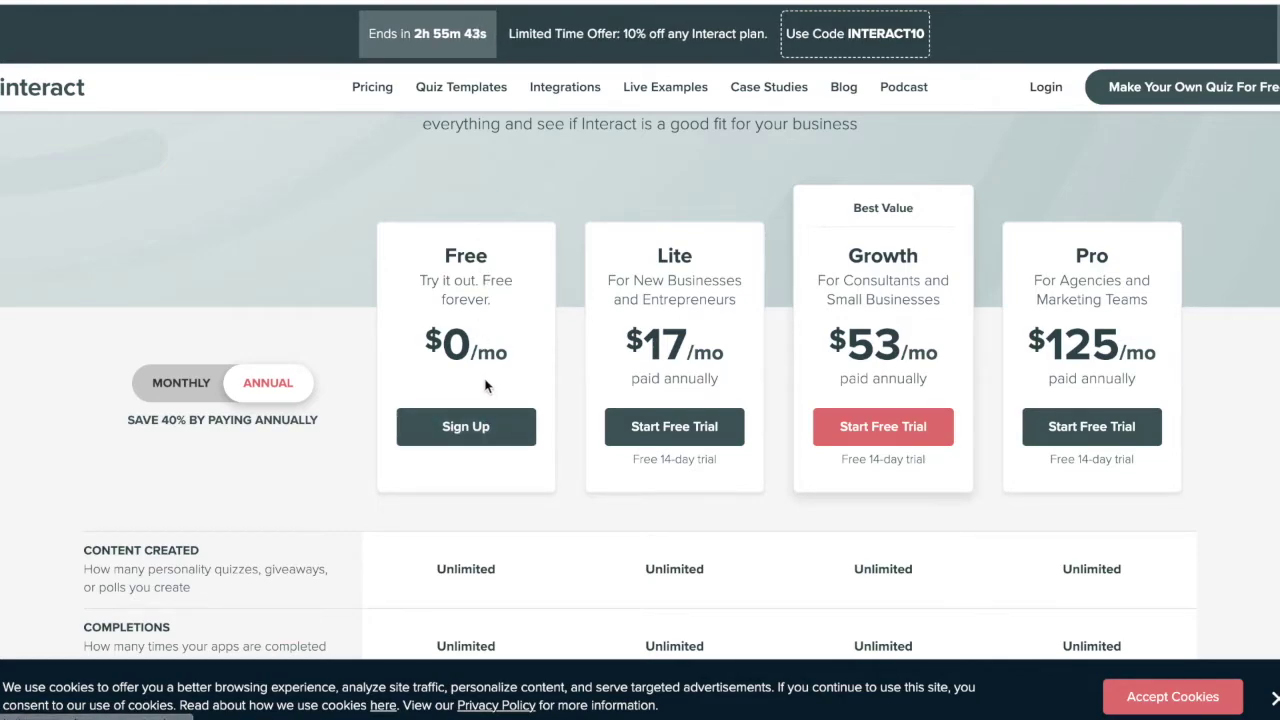
scroll(487, 380, "down", 4)
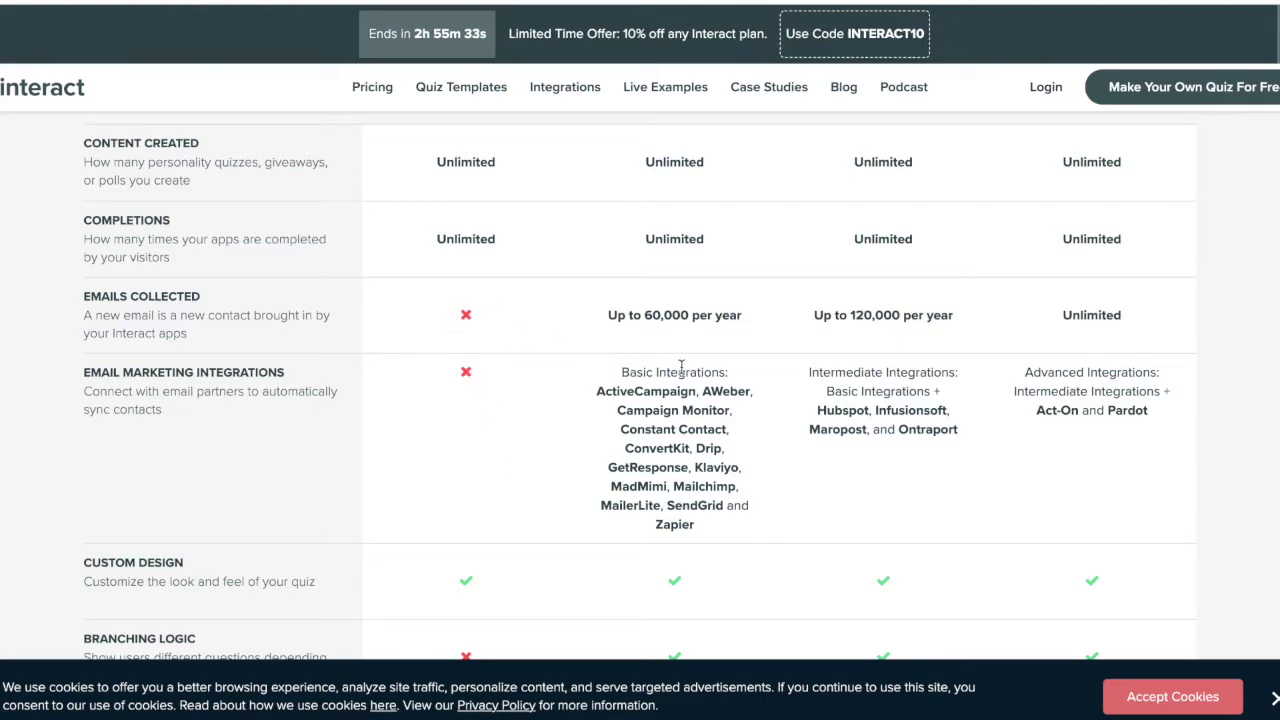
scroll(610, 415, "up", 1)
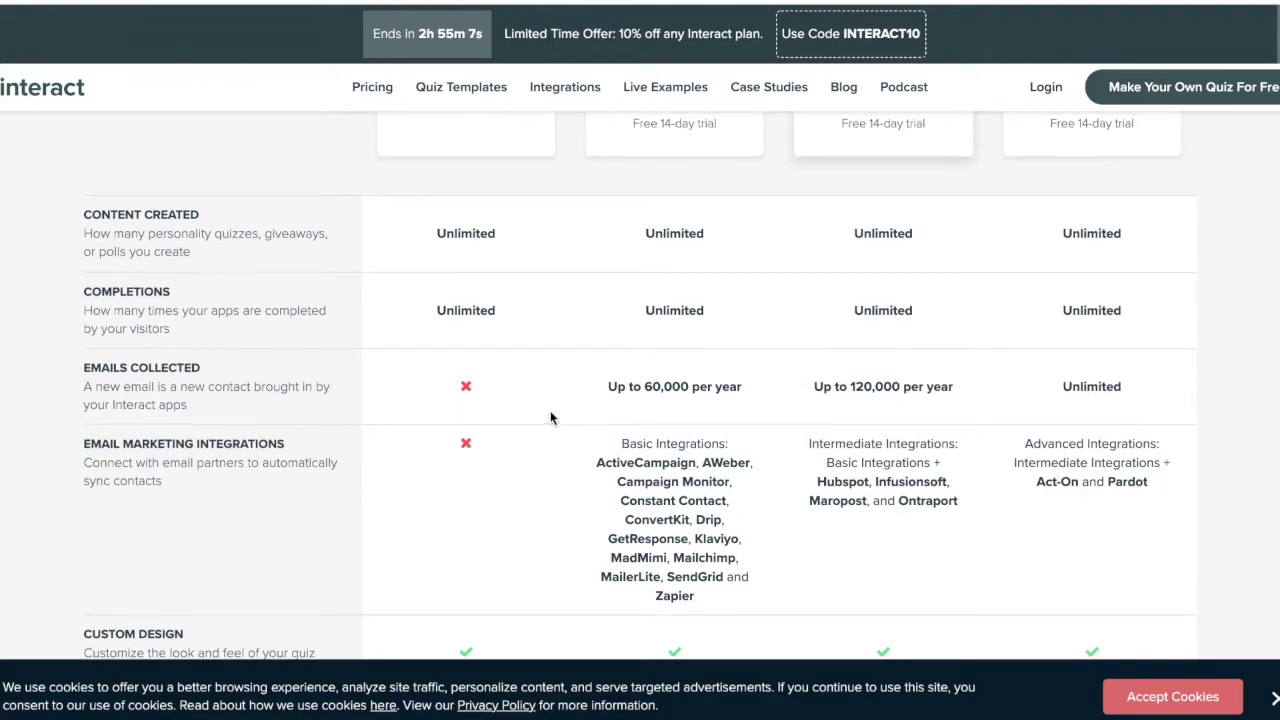
scroll(550, 418, "up", 1)
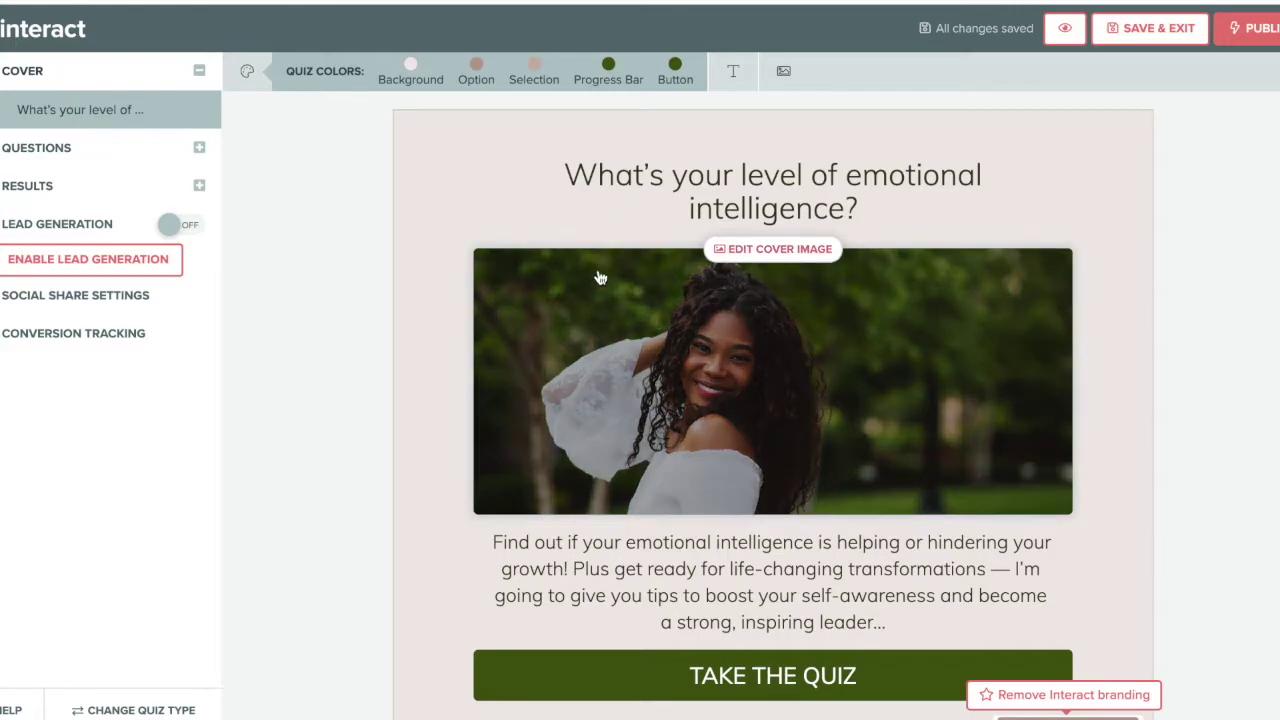
Step: Replace the emotional-intelligence cover heading with the title 'Quiz'
scroll(600, 298, "down", 2)
scroll(650, 350, "up", 2)
left_click(762, 180)
type("v")
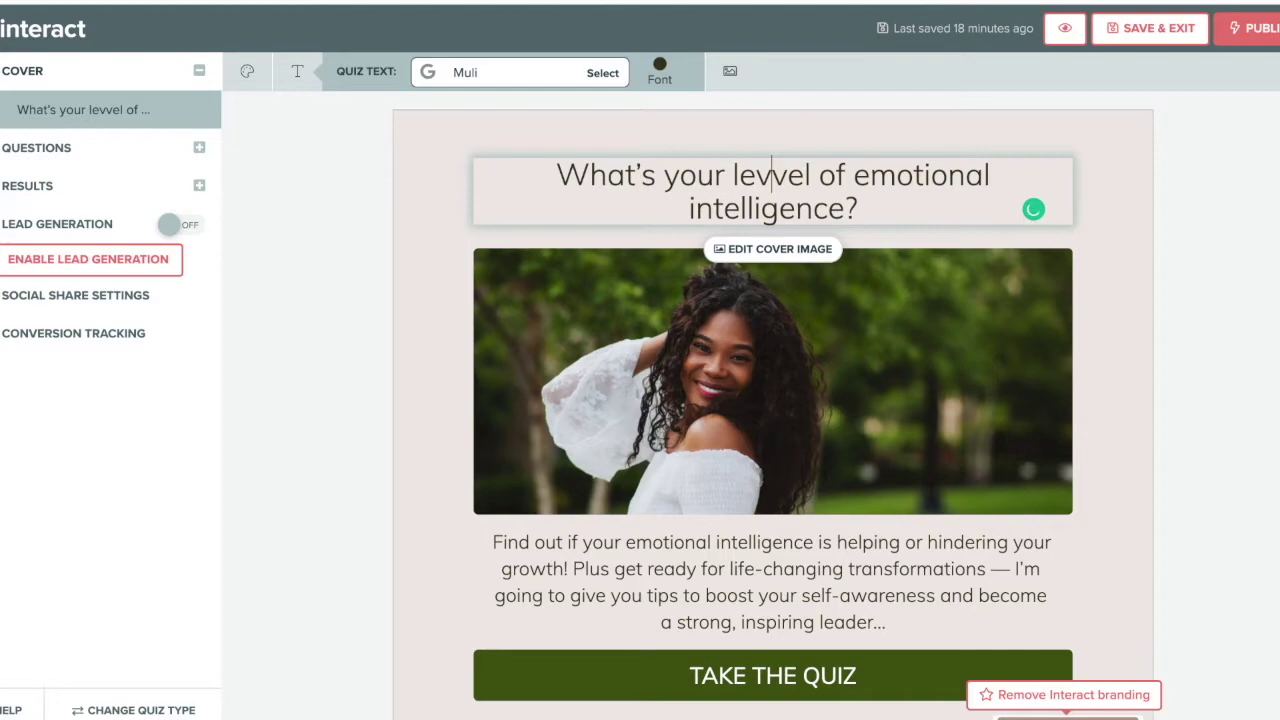
type("fafa")
left_click(860, 208)
key("BackSpace")
key("BackSpace")
key("BackSpace")
key("BackSpace")
key("BackSpace")
left_click_drag(866, 193, 391, 195)
key("BackSpace")
key("BackSpace")
key("BackSpace")
key("BackSpace")
key("BackSpace")
key("BackSpace")
key("BackSpace")
key("BackSpace")
key("BackSpace")
key("BackSpace")
key("BackSpace")
key("BackSpace")
key("BackSpace")
key("BackSpace")
key("BackSpace")
key("BackSpace")
key("BackSpace")
key("BackSpace")
key("BackSpace")
key("BackSpace")
key("BackSpace")
key("BackSpace")
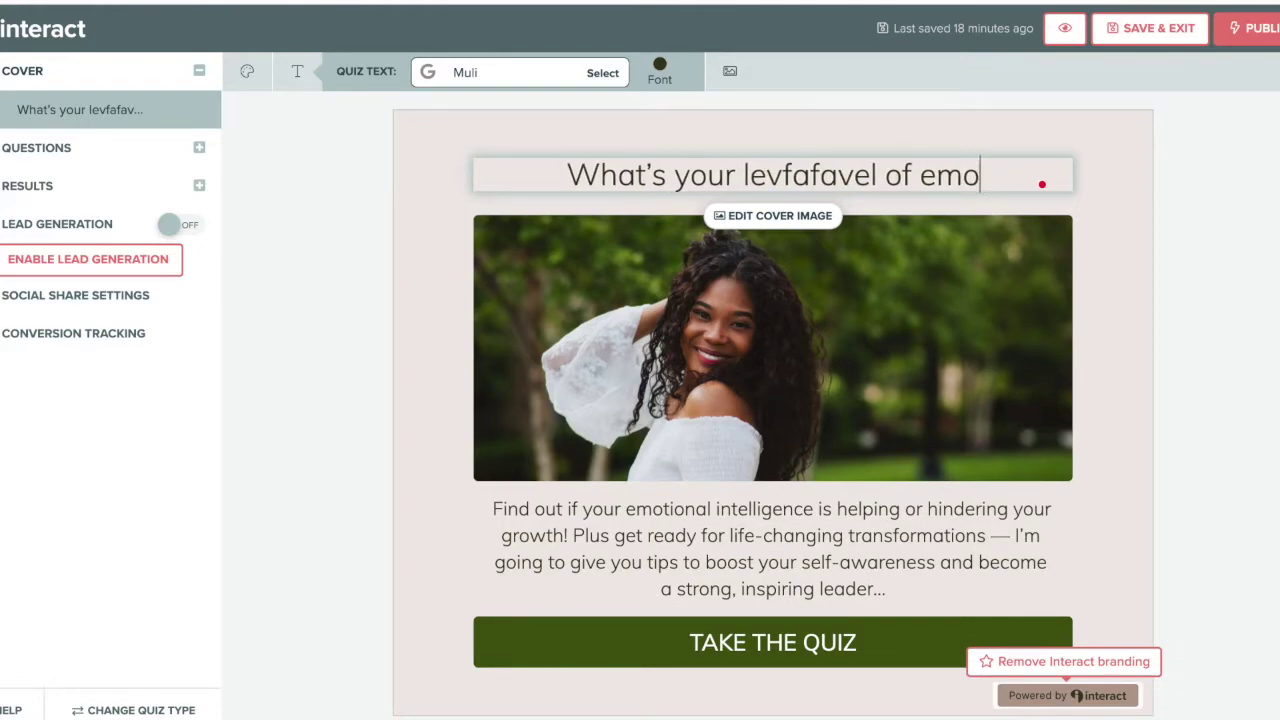
key("BackSpace")
key("BackSpace")
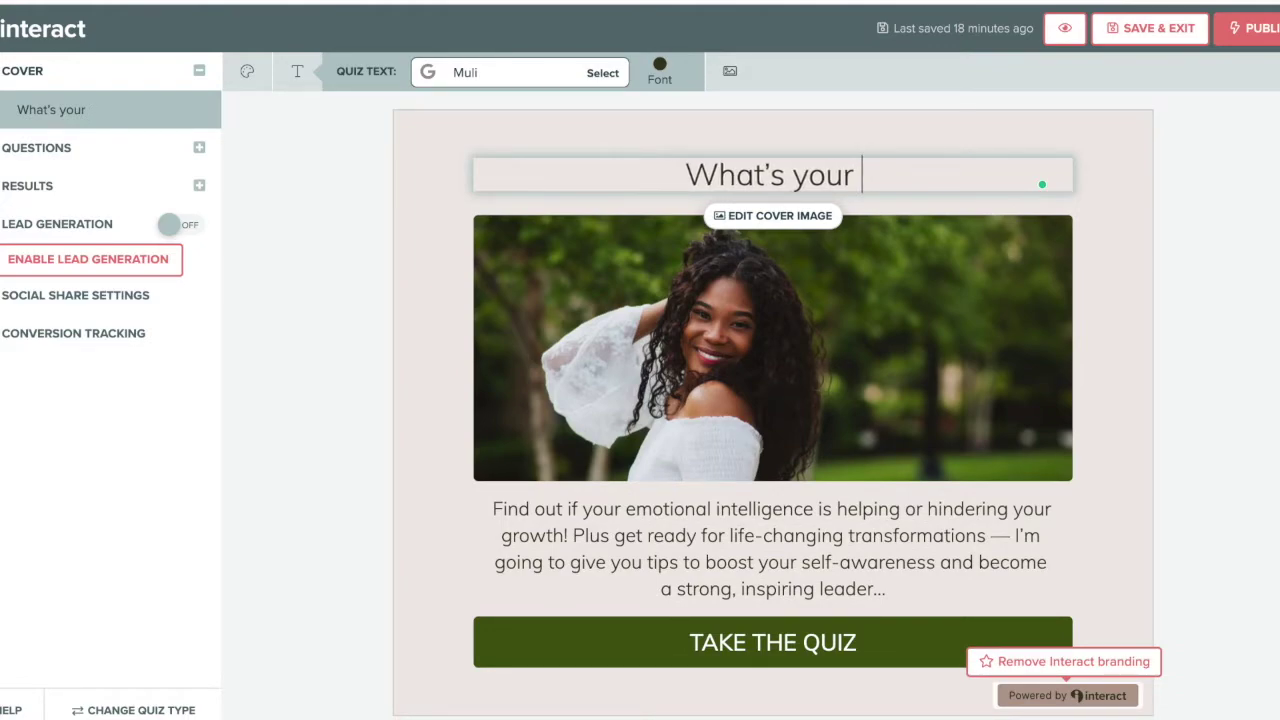
key("BackSpace")
key("BackSpace")
key("BackSpace")
key("BackSpace")
key("BackSpace")
key("BackSpace")
key("BackSpace")
key("BackSpace")
key("BackSpace")
key("BackSpace")
key("BackSpace")
key("BackSpace")
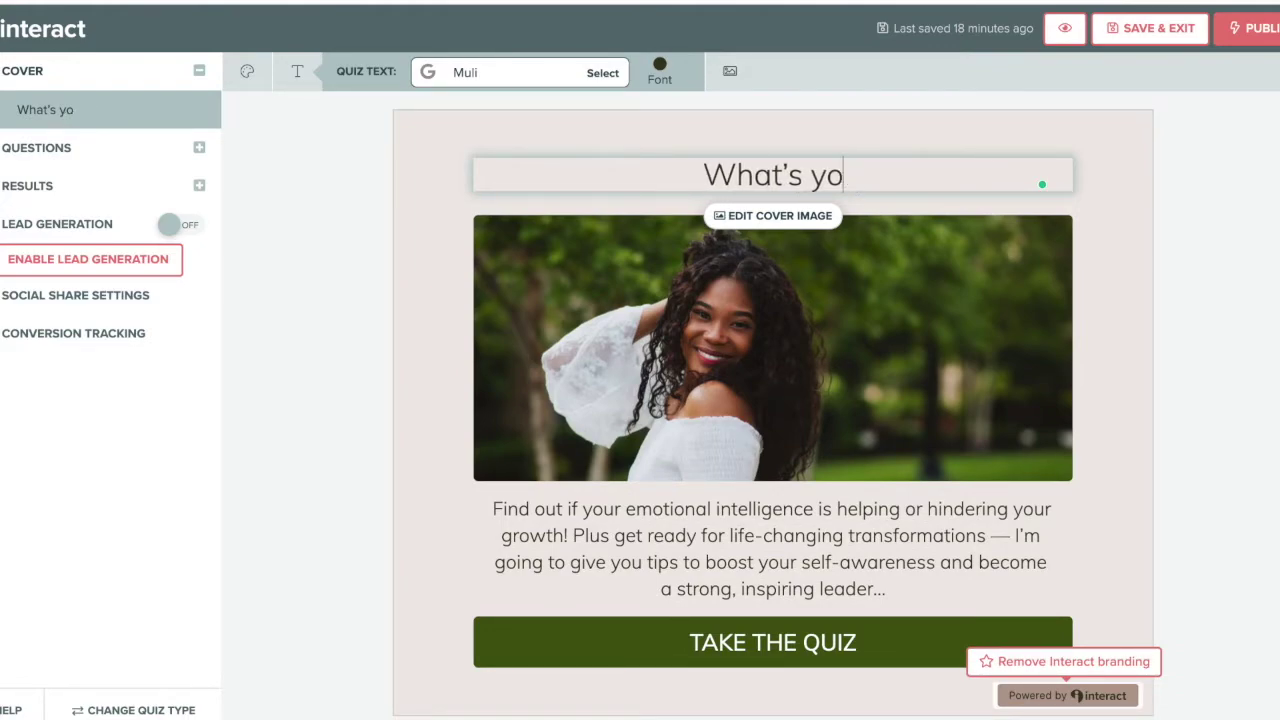
type("Qu")
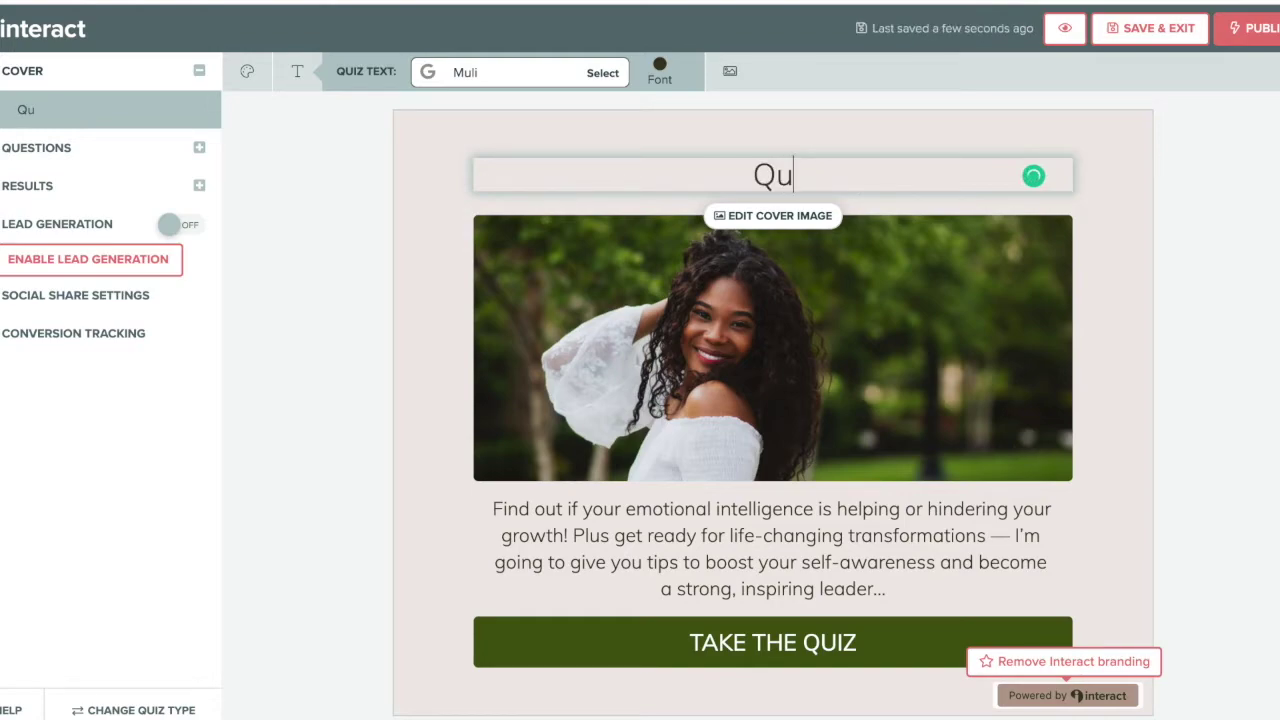
type("ize")
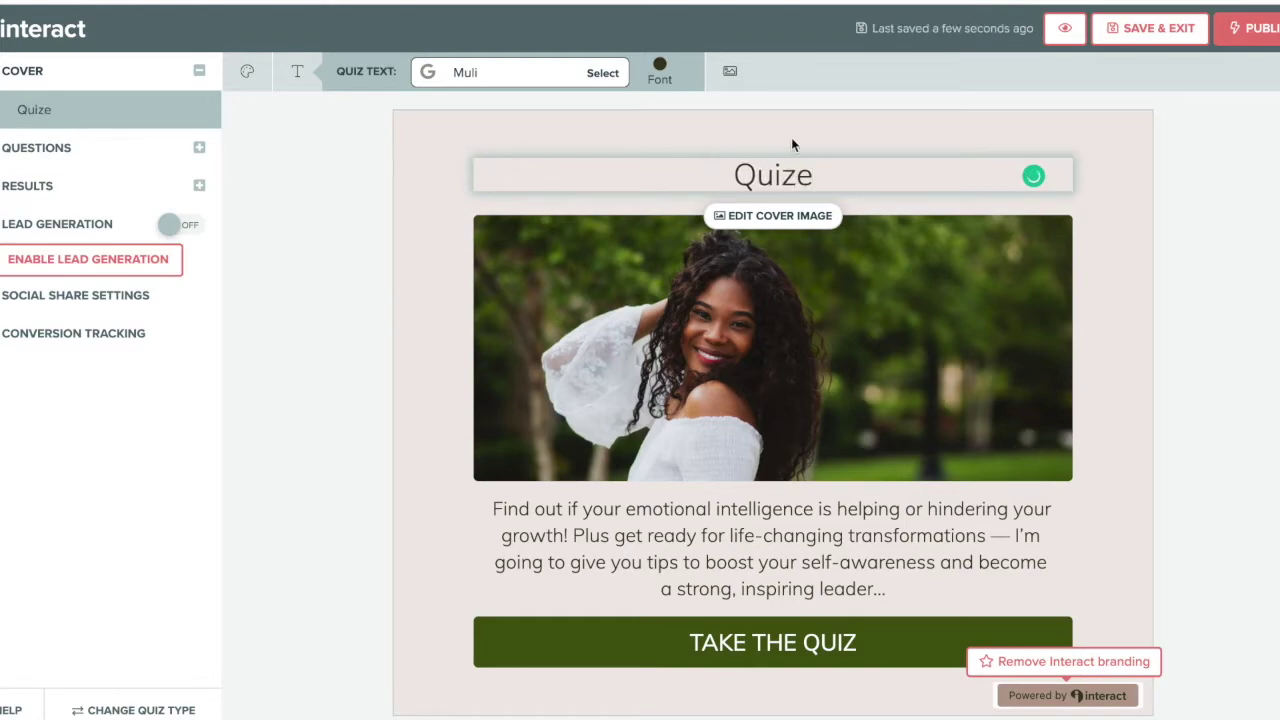
key("BackSpace")
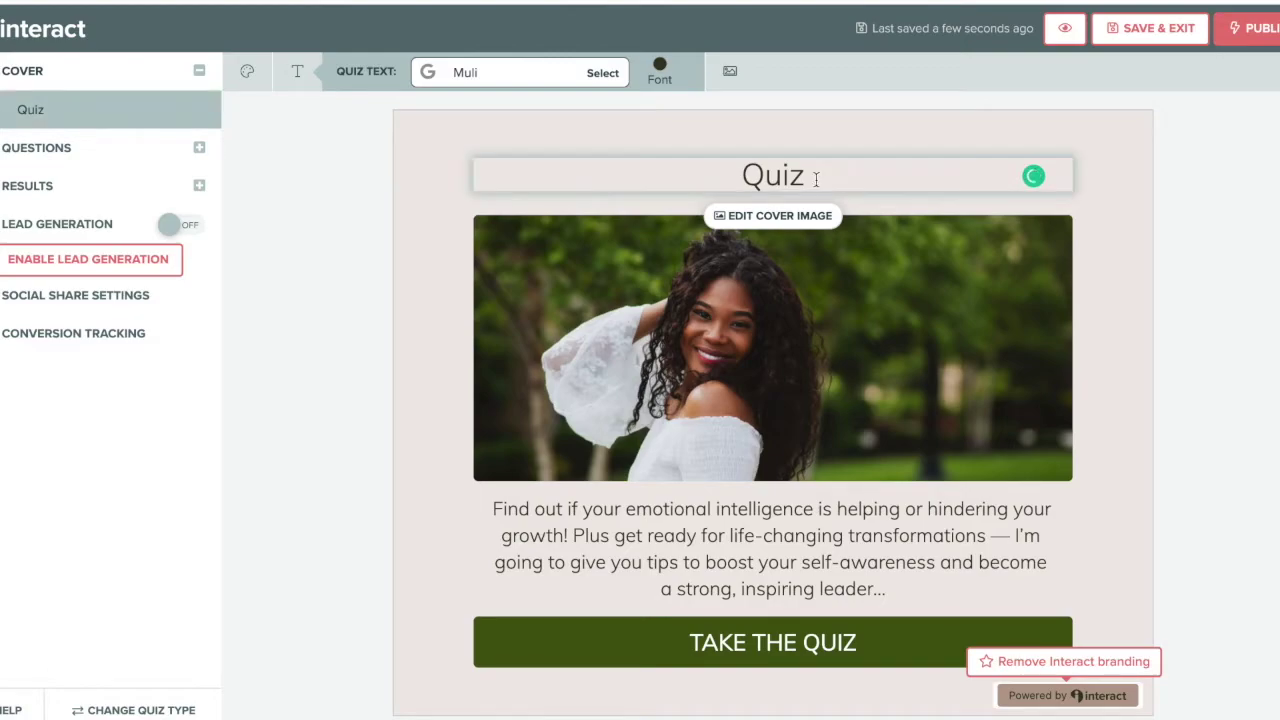
scroll(846, 249, "down", 2)
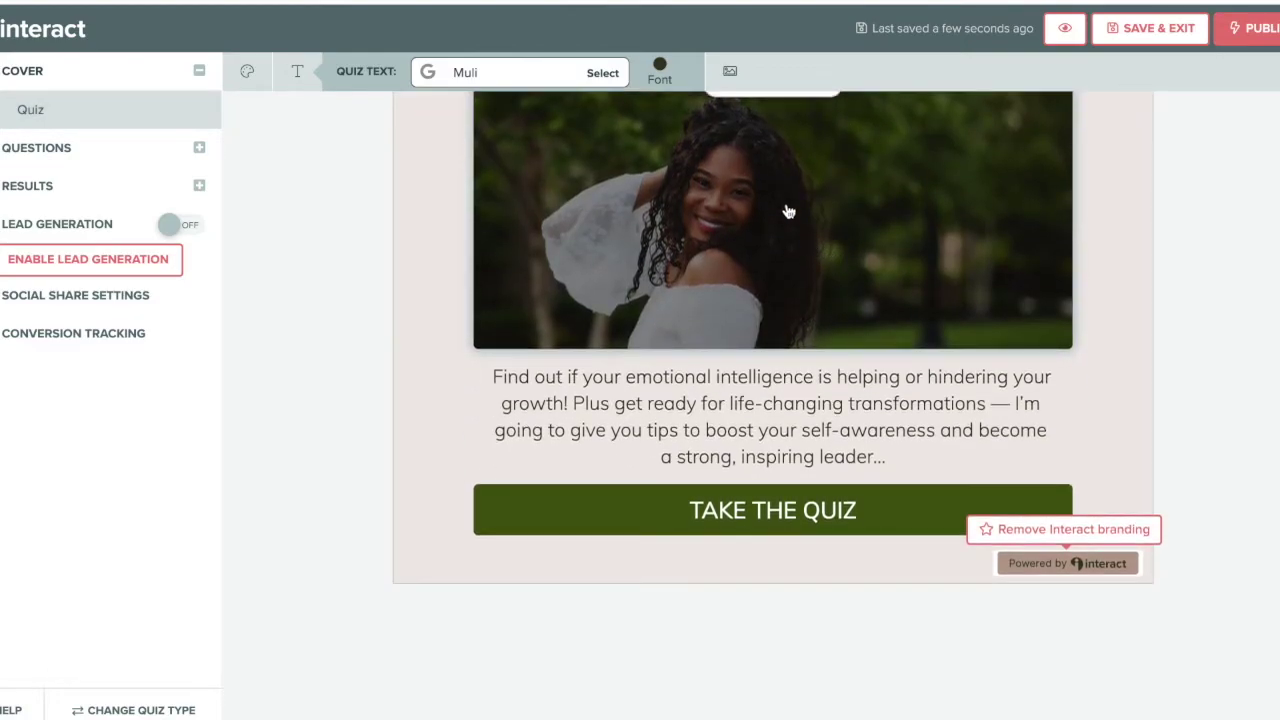
Step: Remove the smiling-woman cover photo via Replace Image, leaving an empty image placeholder
left_click(787, 218)
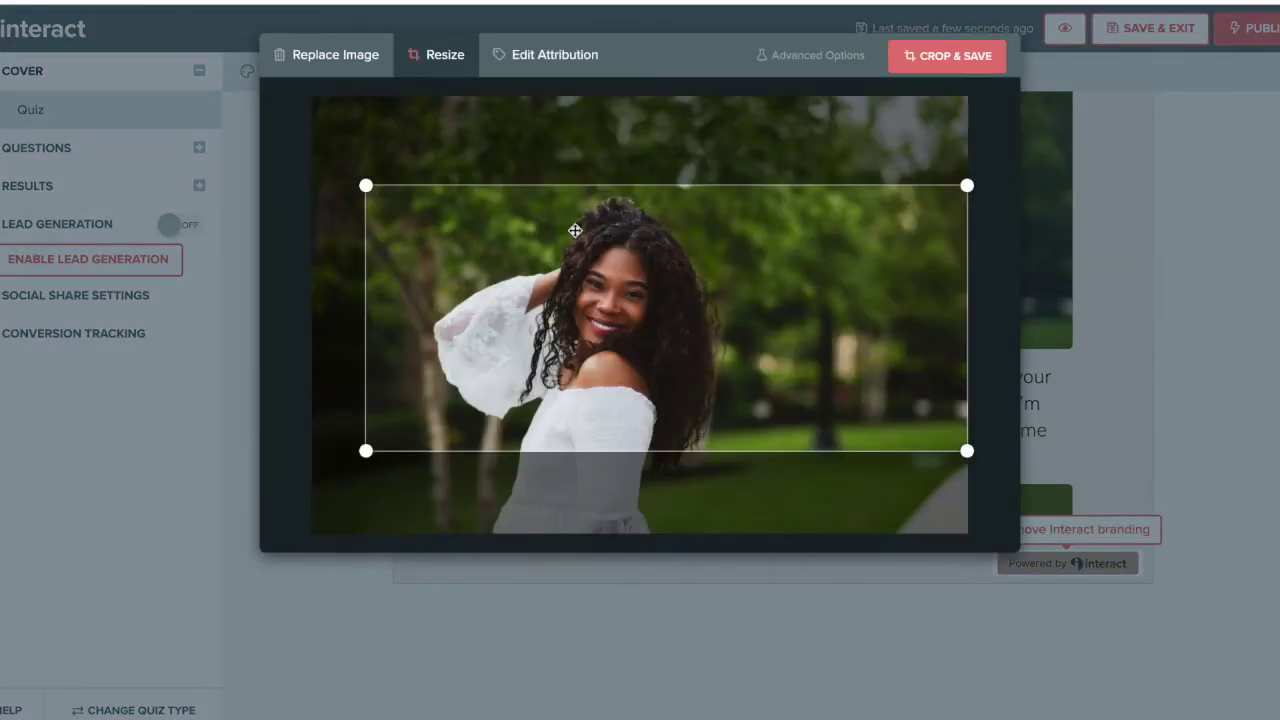
left_click(346, 55)
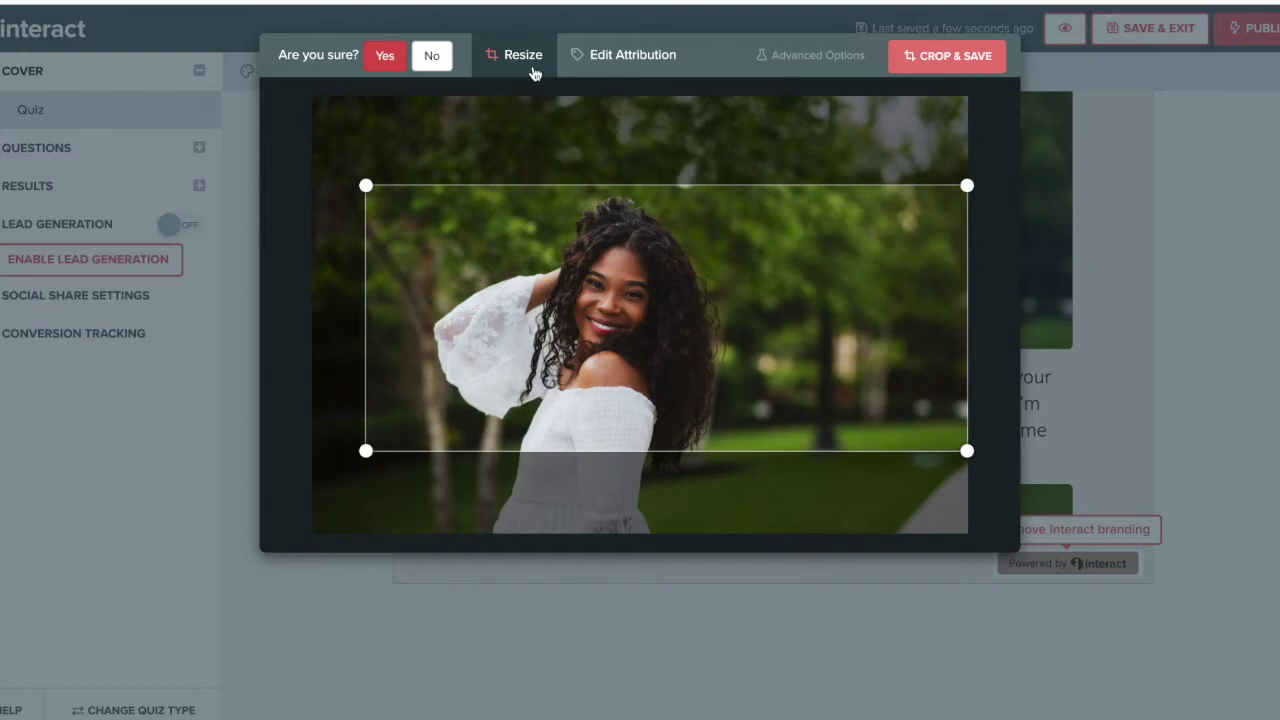
left_click(399, 56)
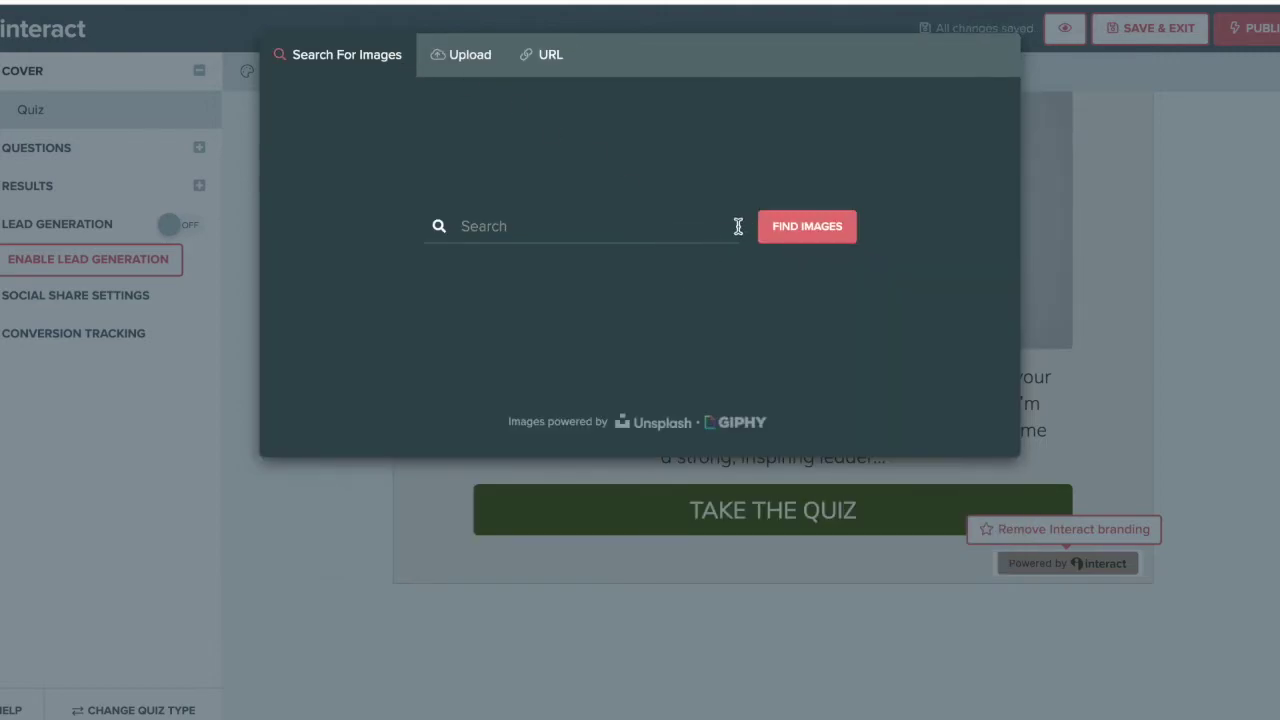
left_click(463, 64)
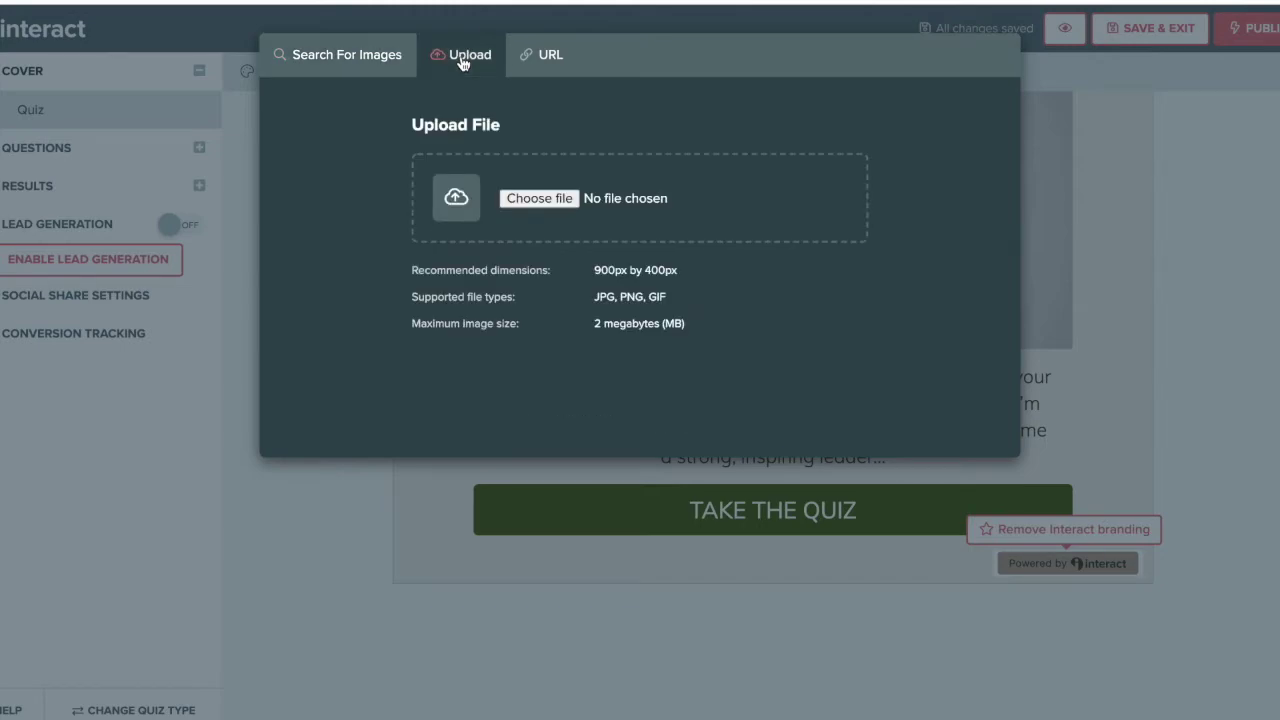
left_click(1143, 443)
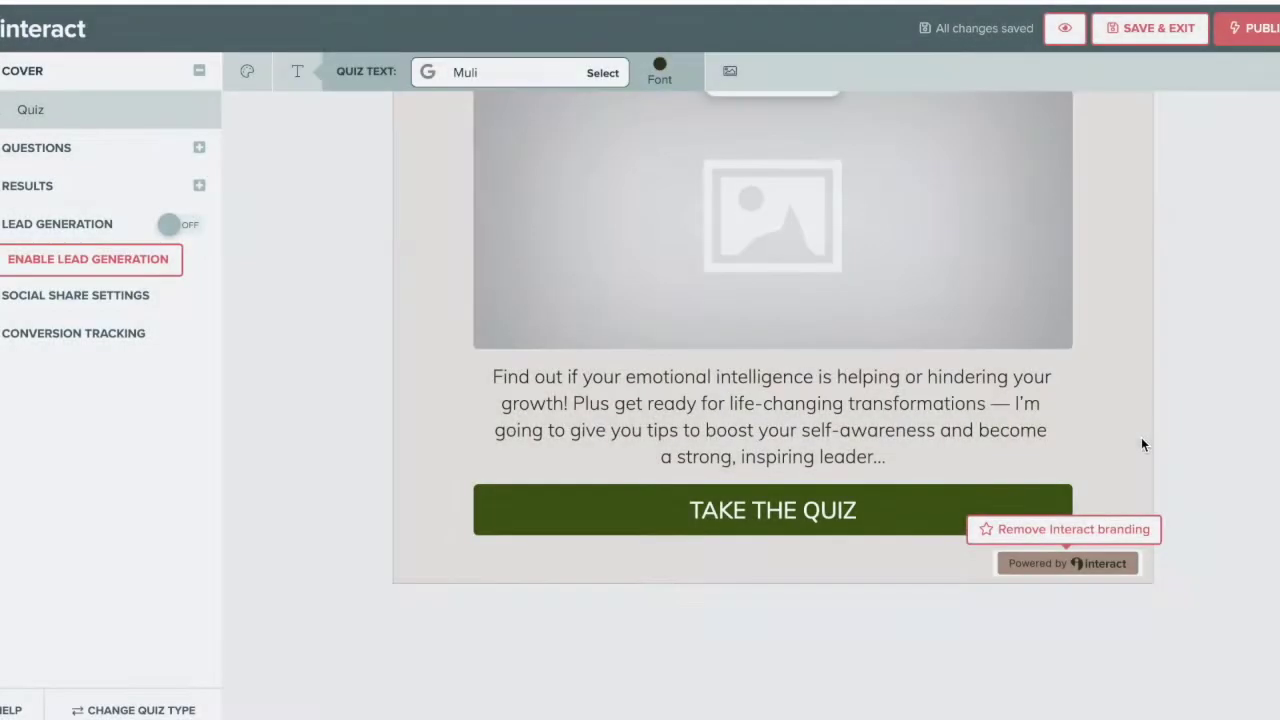
left_click(815, 405)
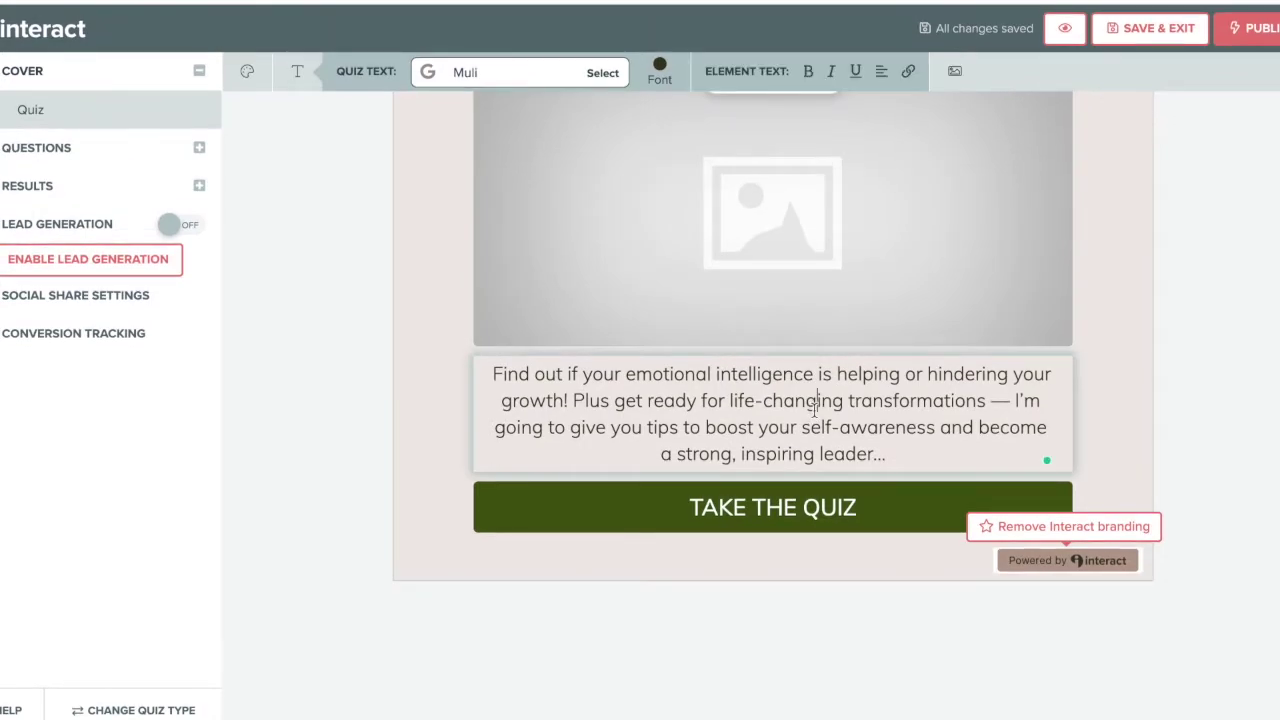
left_click(85, 150)
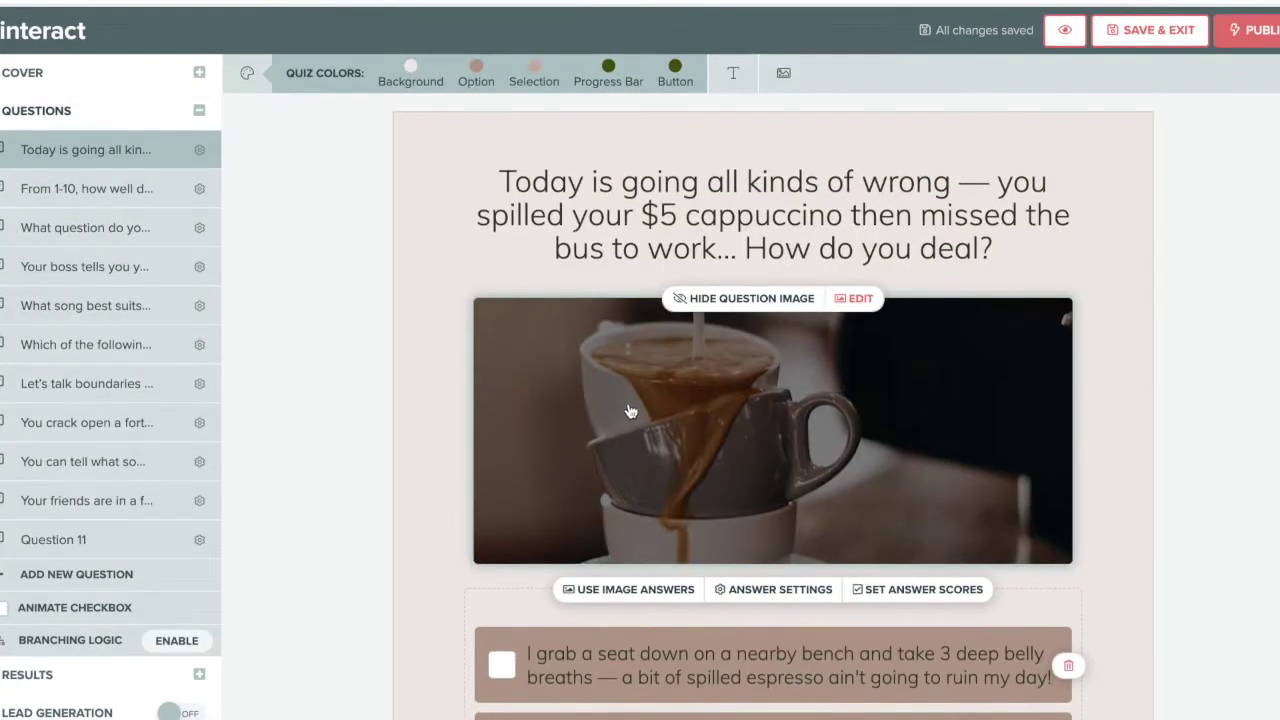
Step: Add a fourth answer, Answer D, to the spilled-cappuccino question
left_click(682, 182)
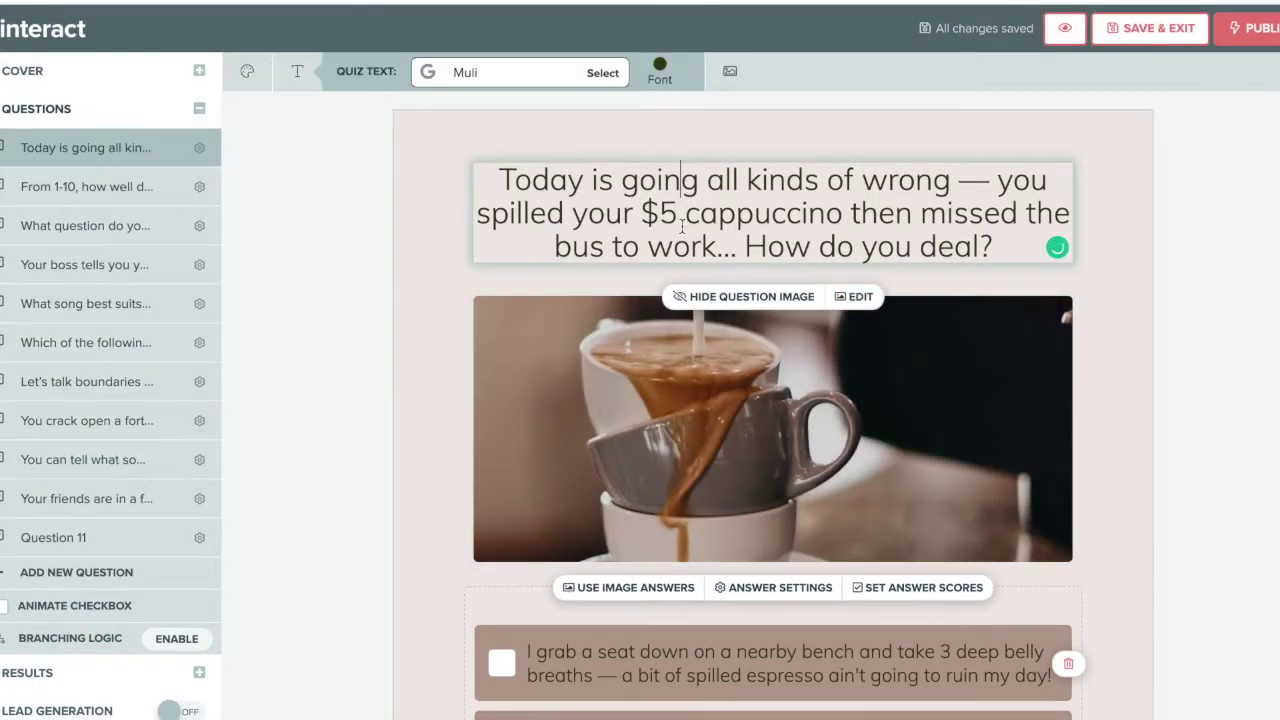
scroll(690, 310, "down", 4)
left_click(655, 285)
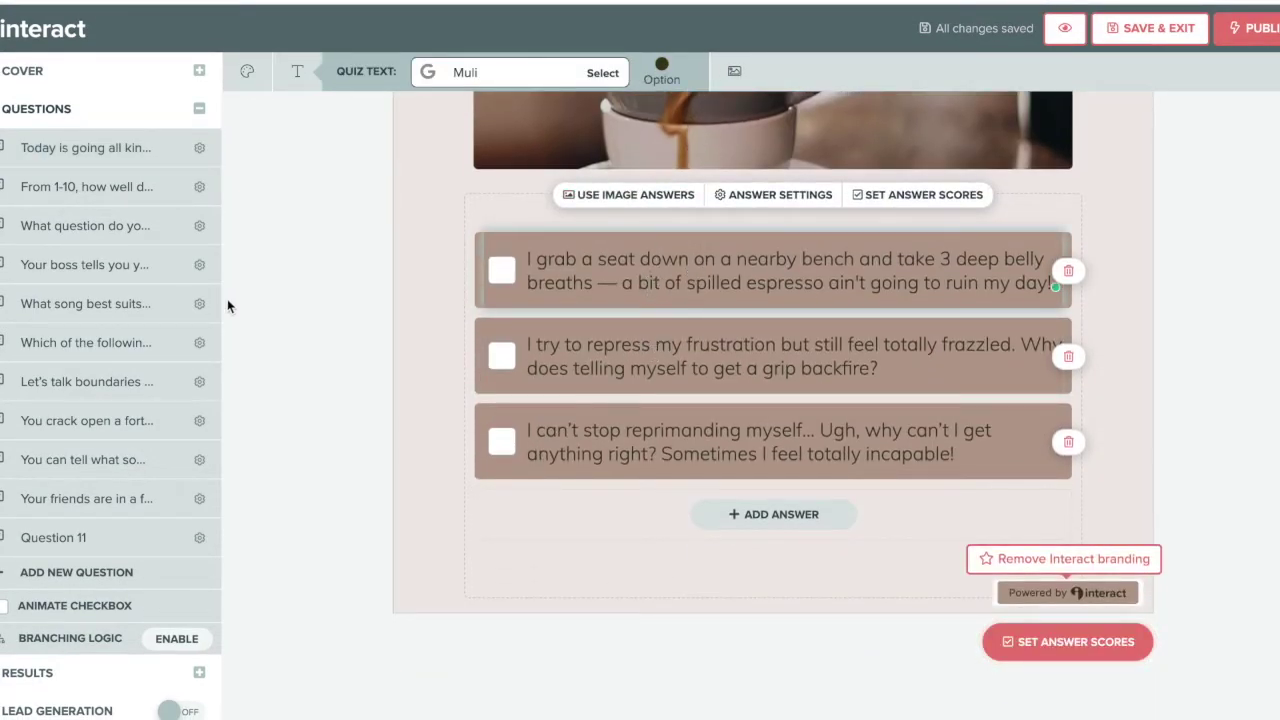
left_click(772, 518)
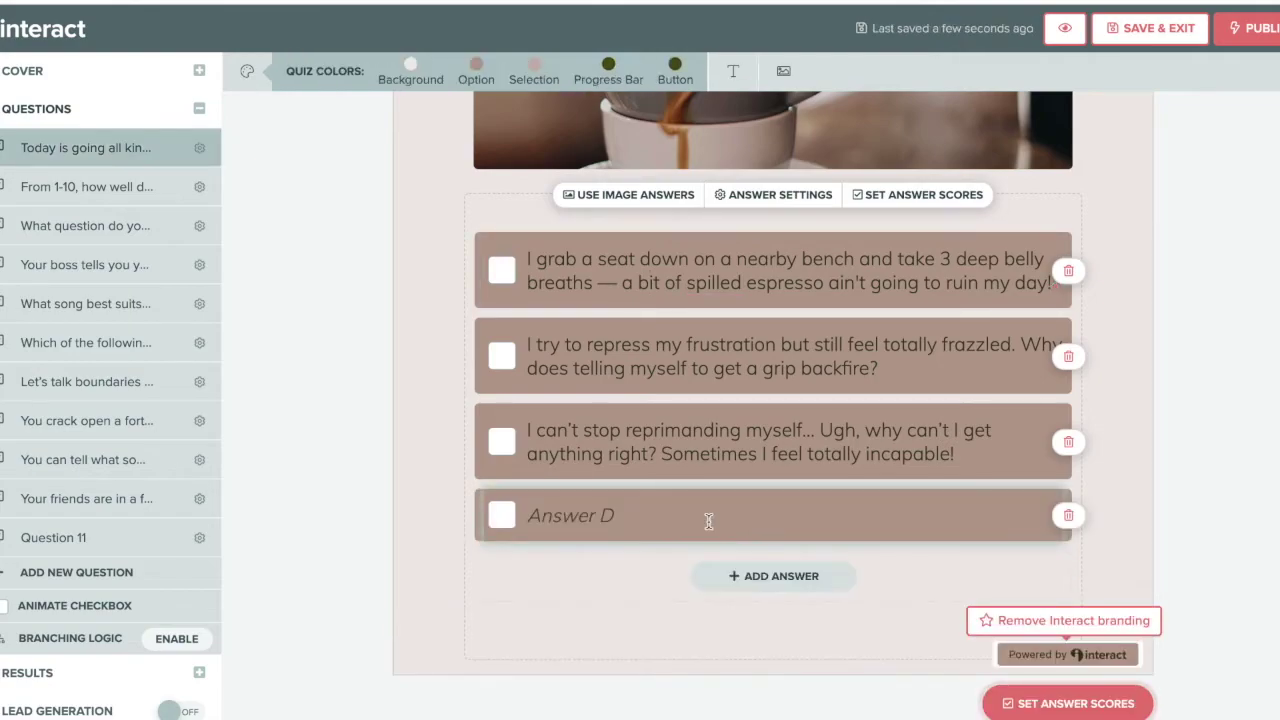
Step: Browse questions 2, 3, 4, 6 and the fortune cookie question
left_click(88, 187)
left_click(88, 226)
left_click(88, 265)
left_click(90, 342)
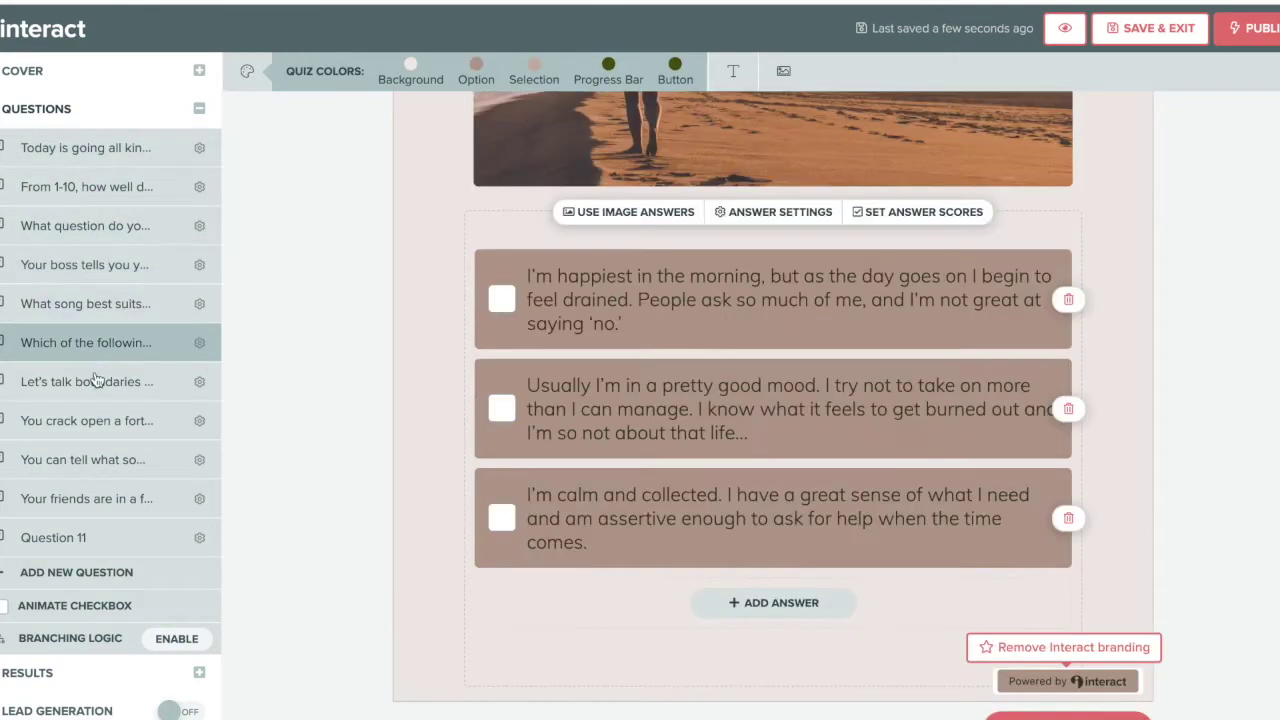
left_click(105, 421)
scroll(130, 485, "down", 3)
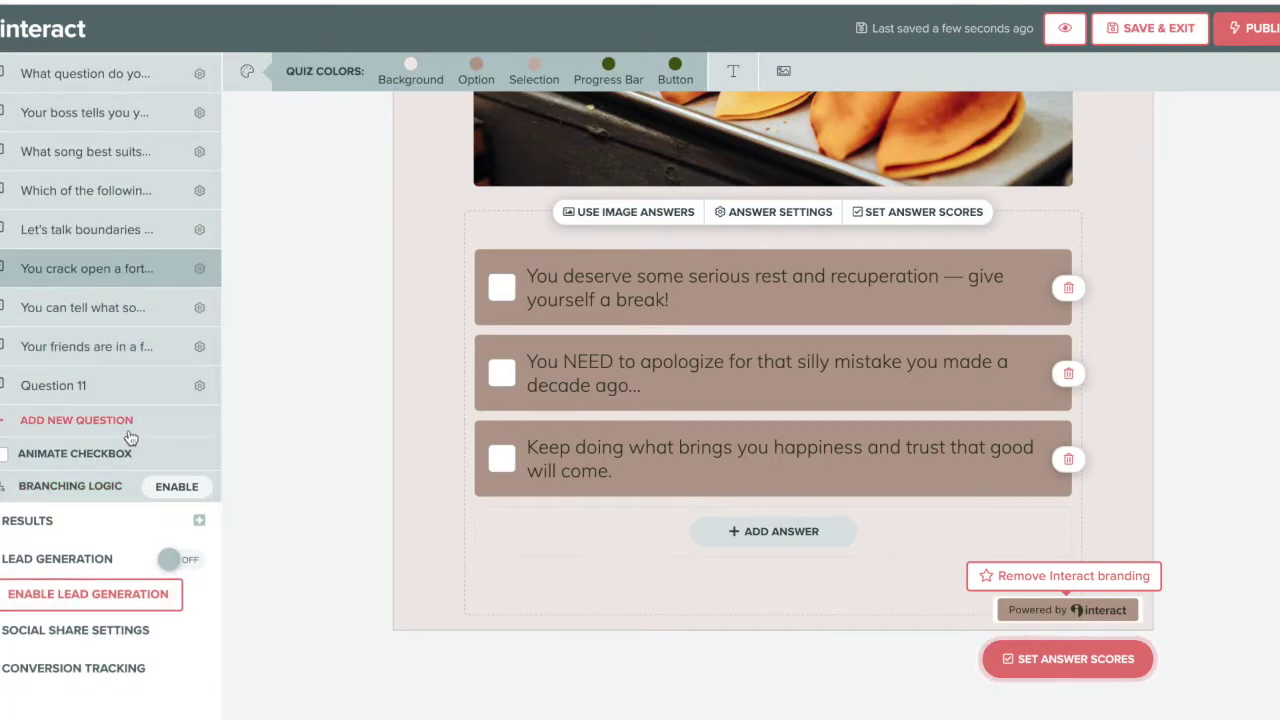
scroll(140, 304, "up", 3)
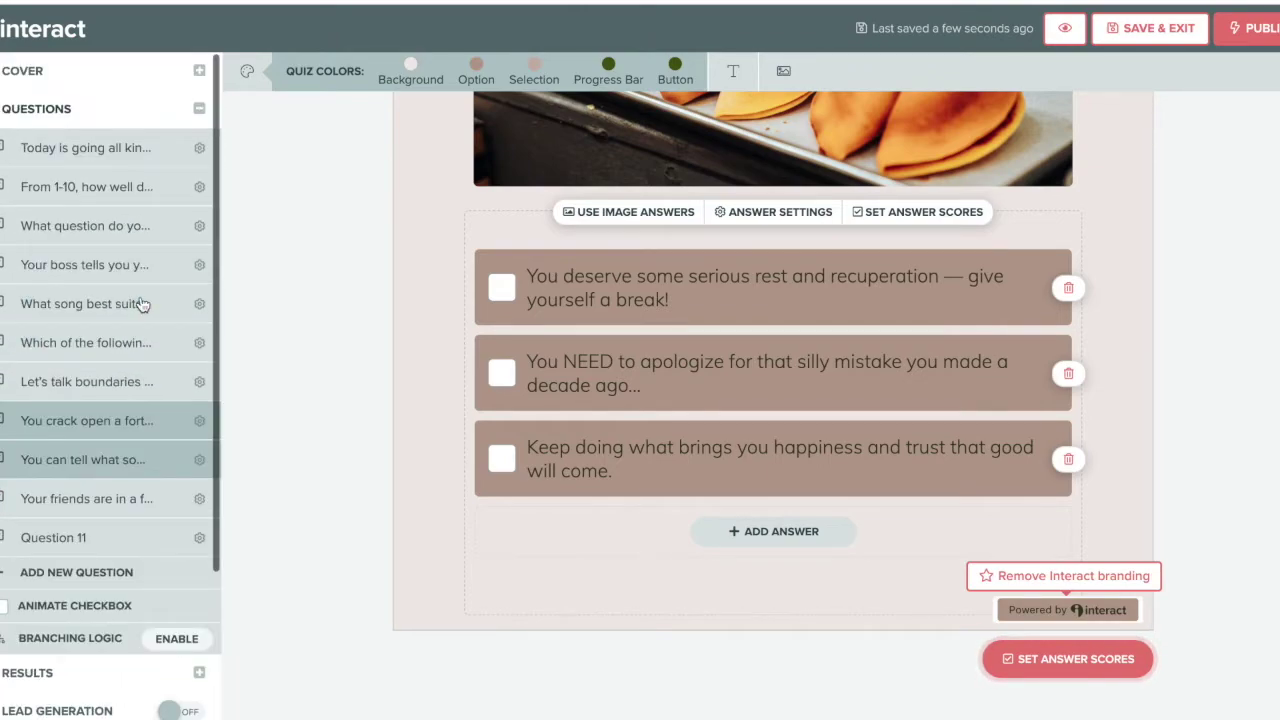
Step: Return via the cover page to question 1 and review its four answers
left_click(110, 77)
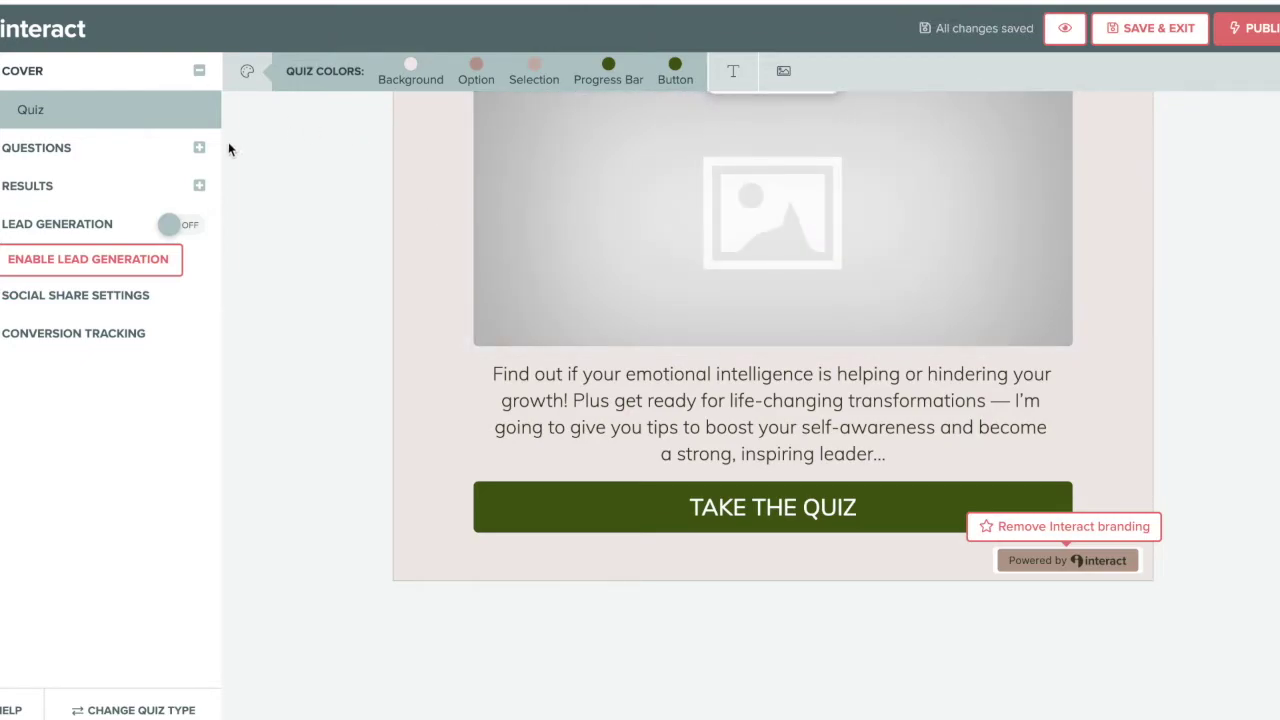
left_click(105, 152)
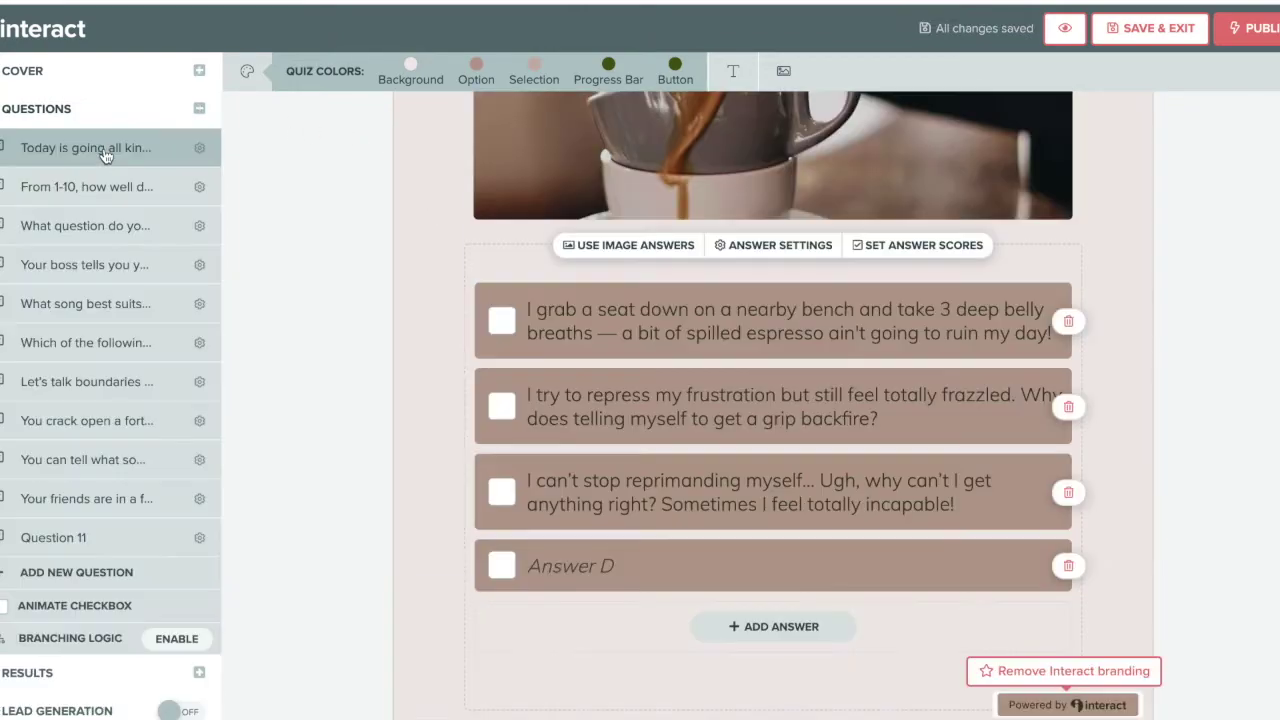
scroll(109, 378, "down", 2)
scroll(850, 660, "down", 1)
scroll(120, 330, "up", 2)
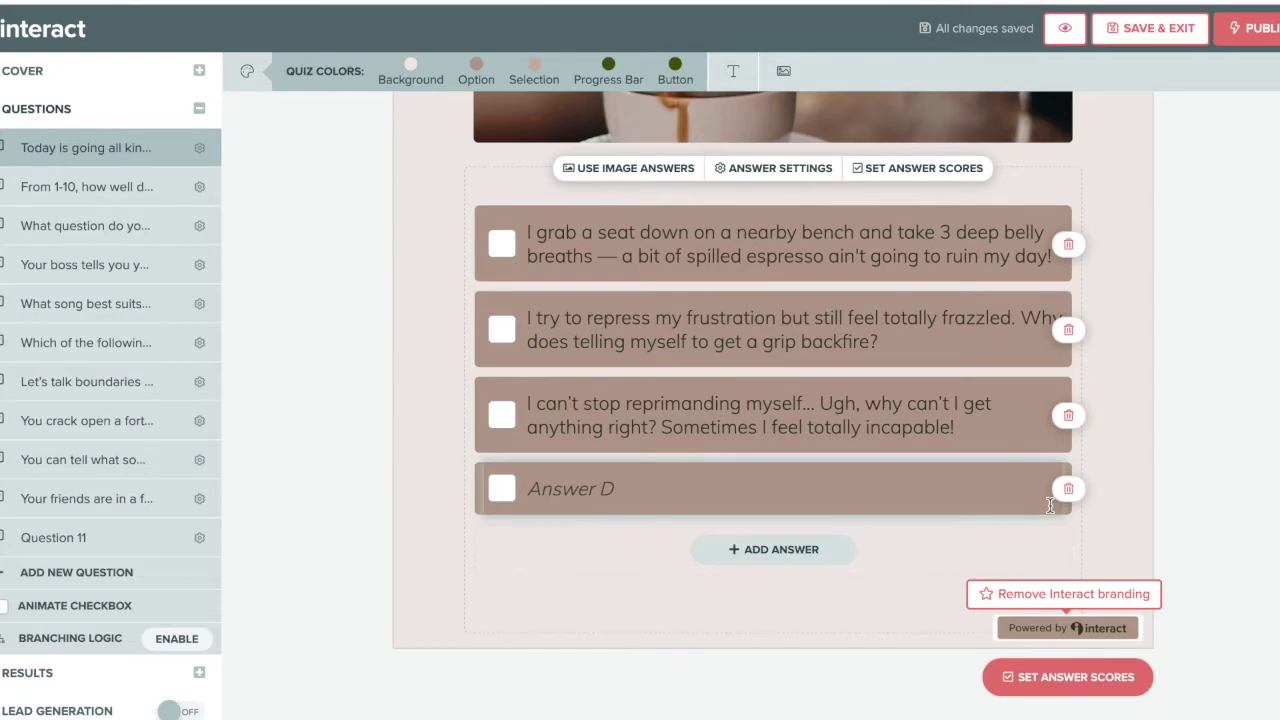
scroll(1048, 484, "down", 1)
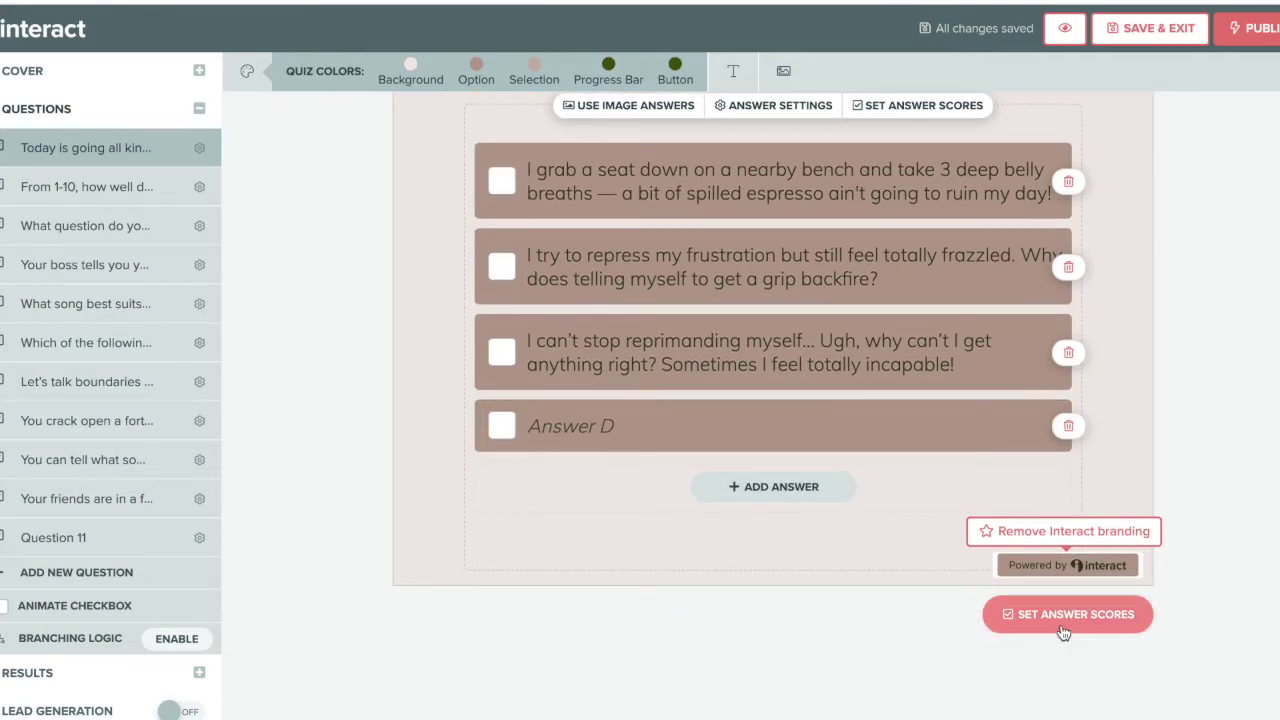
left_click(1062, 628)
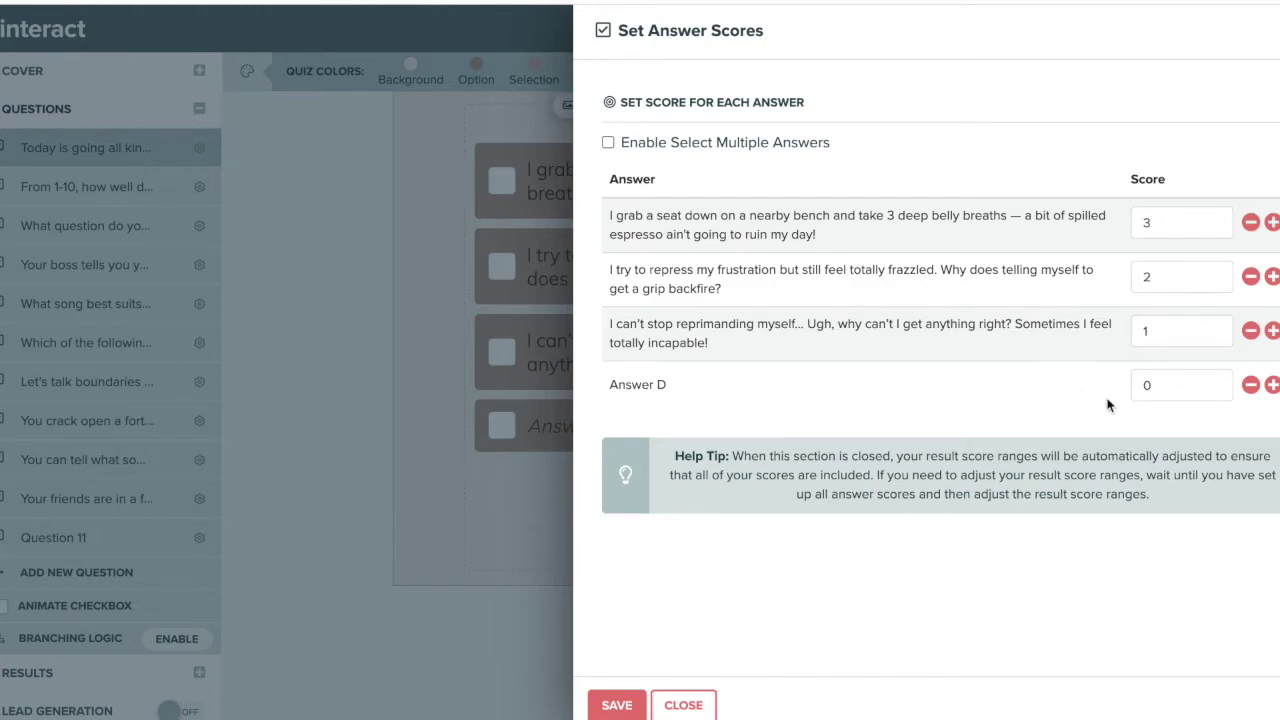
left_click(678, 704)
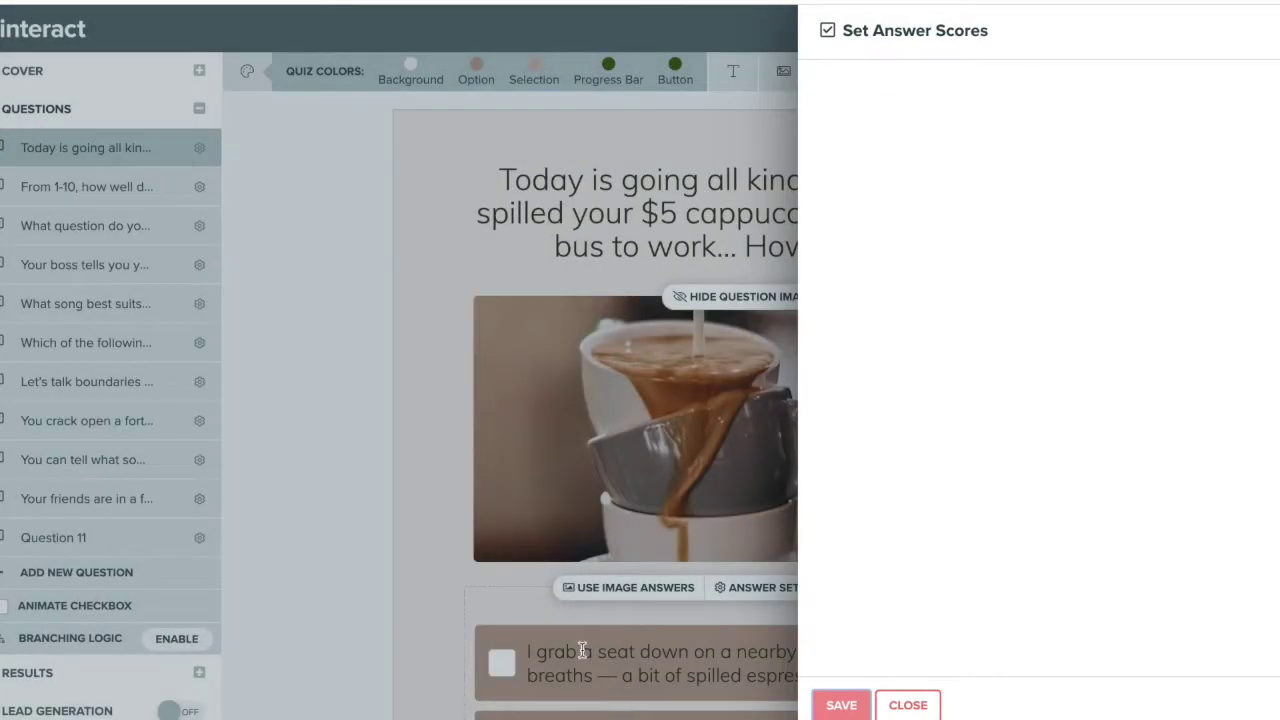
scroll(89, 466, "down", 3)
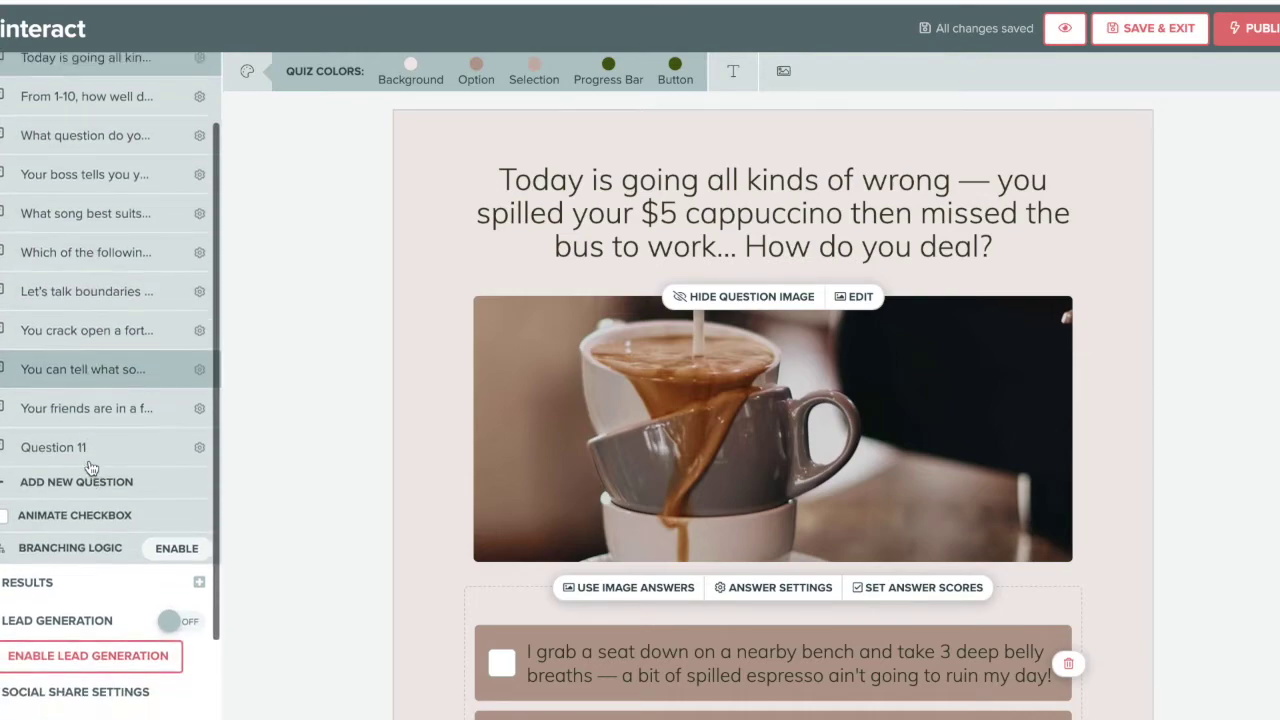
left_click(86, 463)
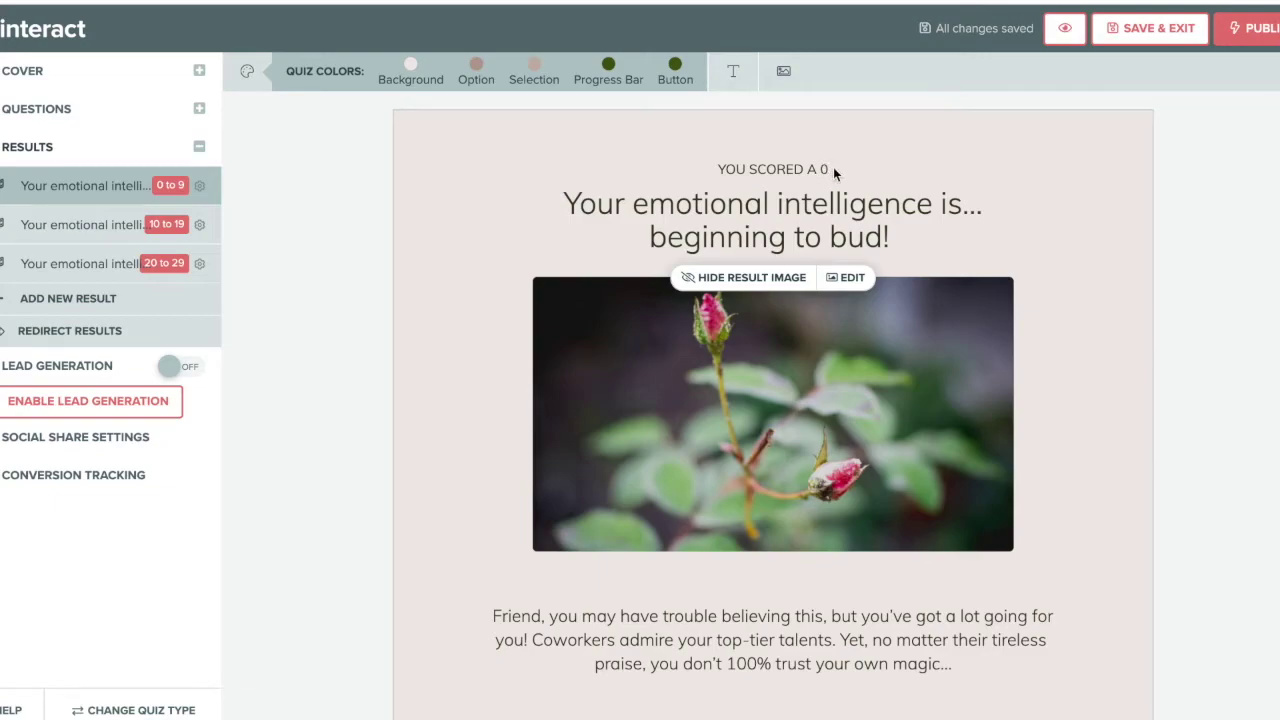
Step: Open the 0-to-9 result's Call to Action URL settings and save them without a link
scroll(631, 451, "down", 3)
scroll(731, 376, "down", 15)
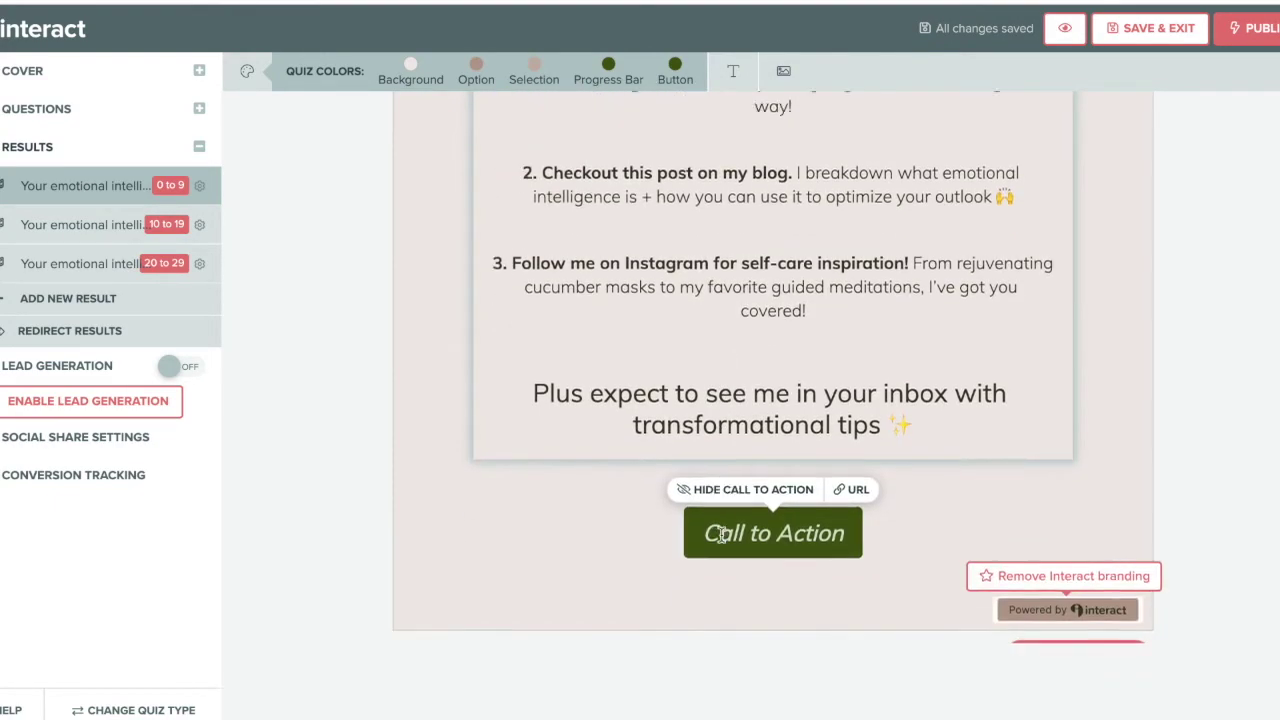
scroll(727, 528, "up", 2)
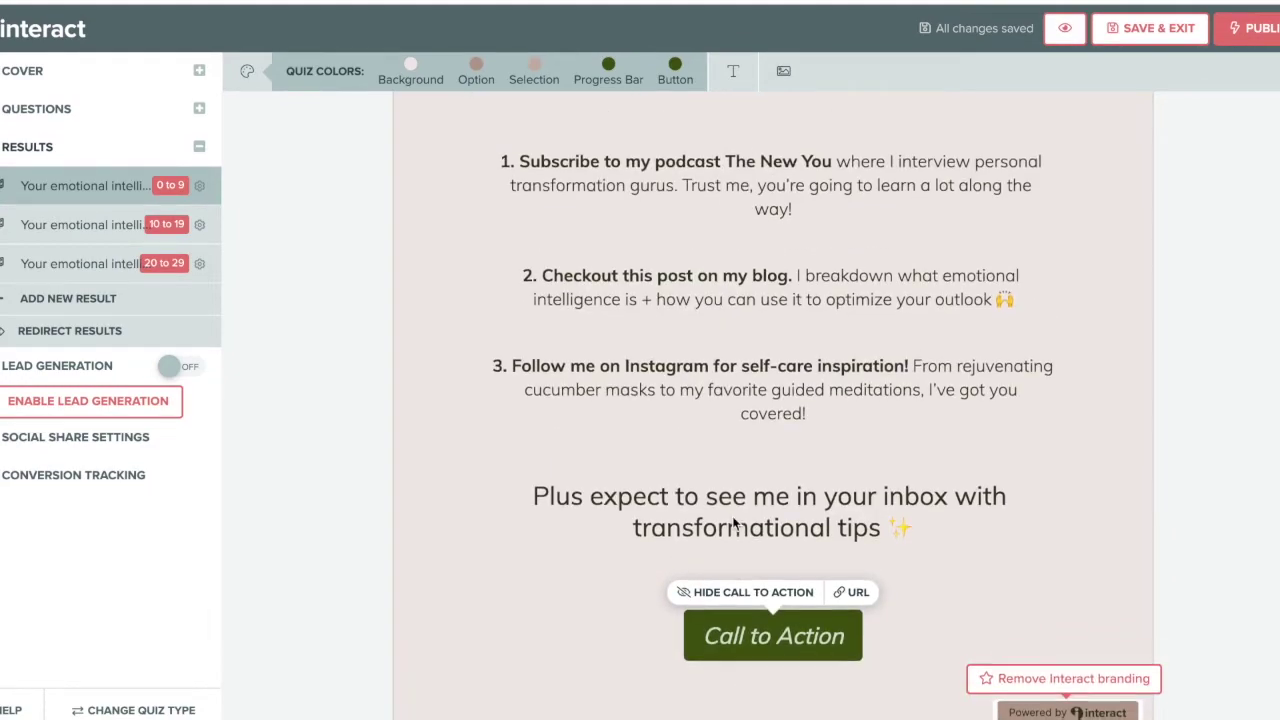
left_click(775, 638)
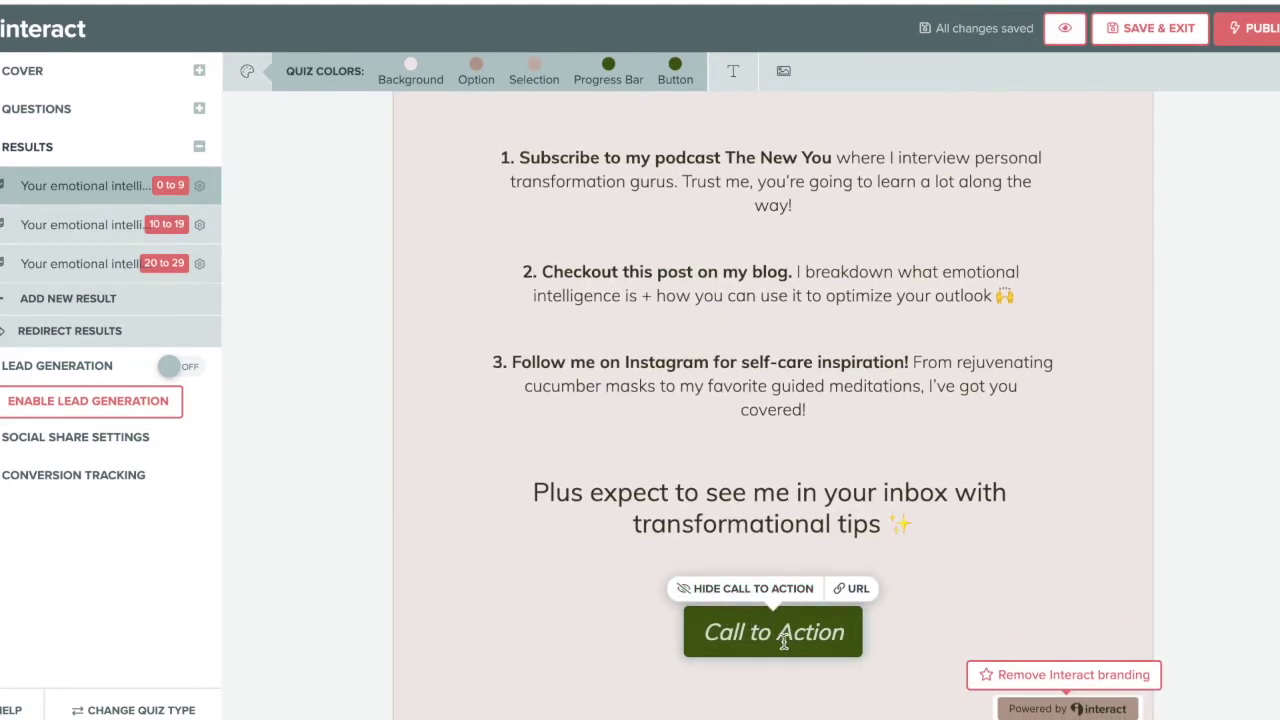
left_click(855, 588)
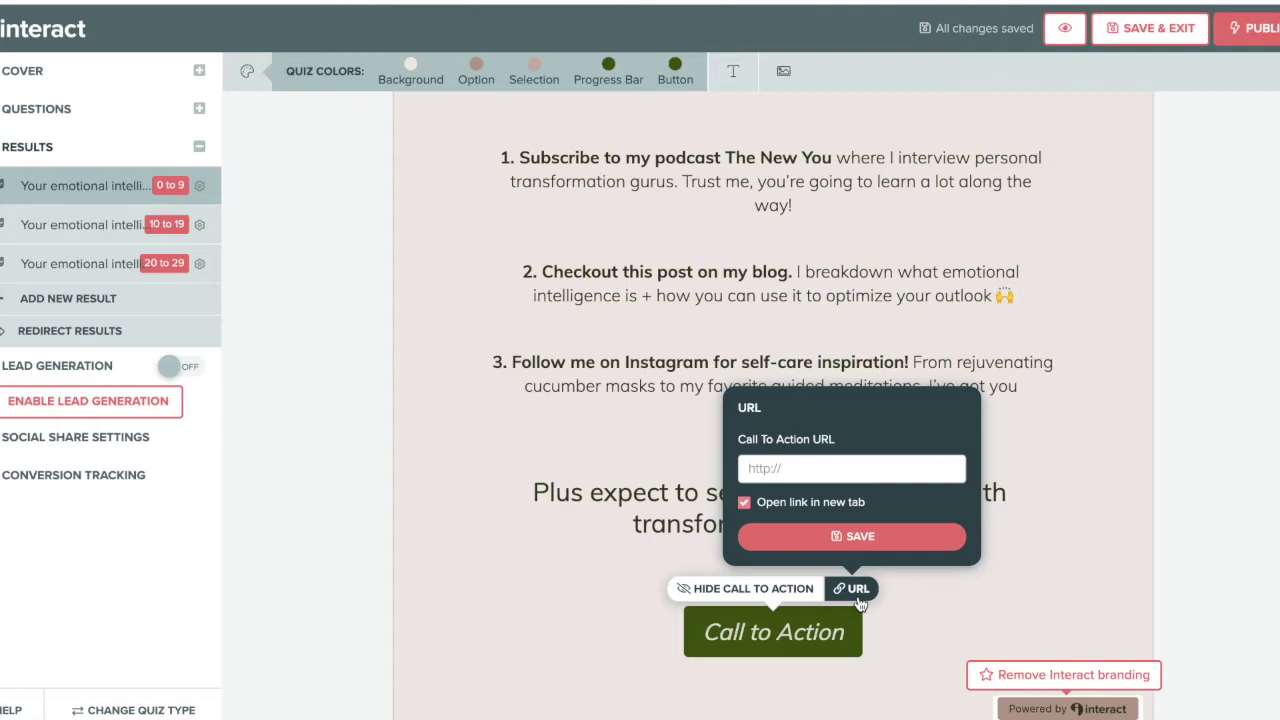
left_click(820, 467)
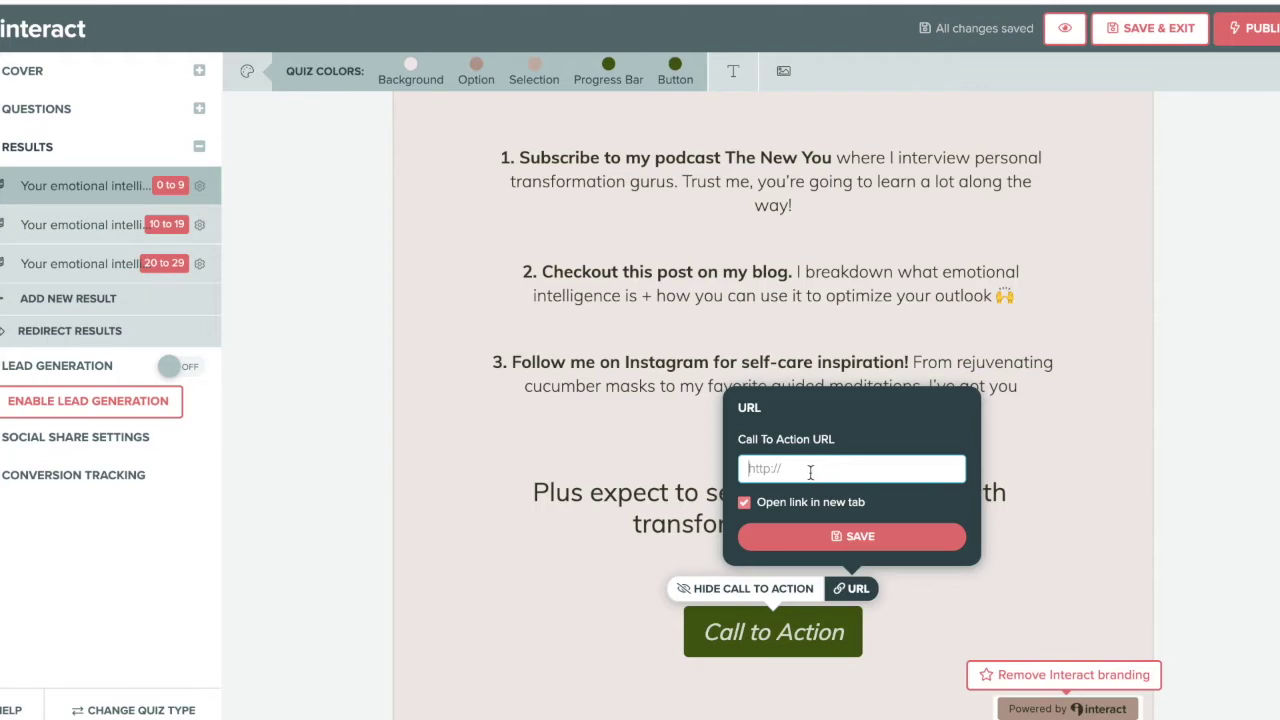
left_click(846, 535)
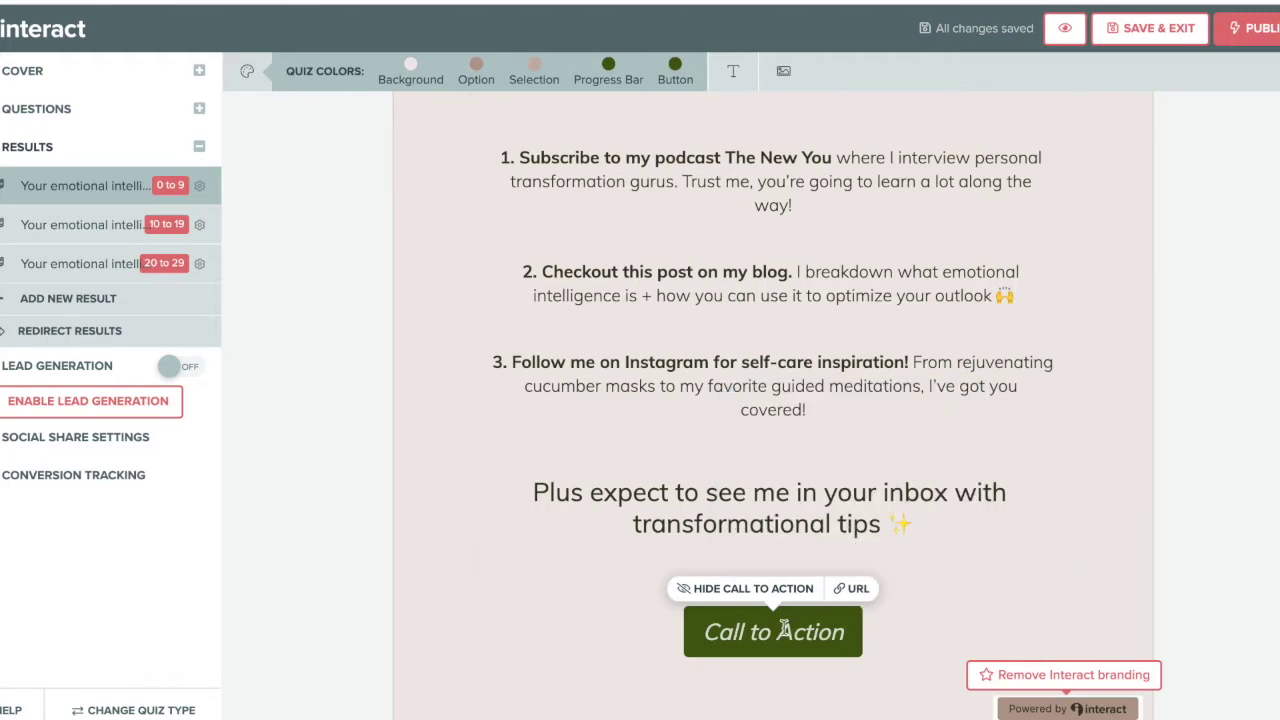
Step: Edit the result text around the first resource, removing the blank line before it
scroll(810, 627, "up", 3)
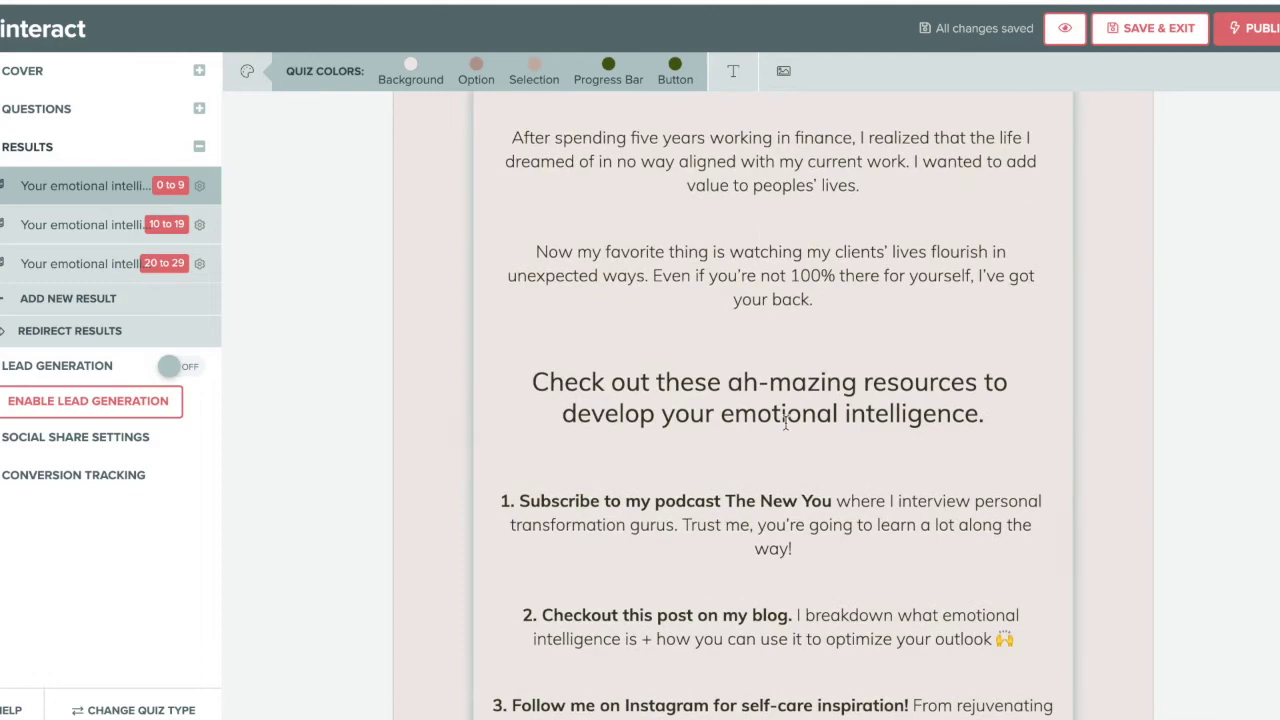
left_click(785, 414)
scroll(798, 405, "up", 3)
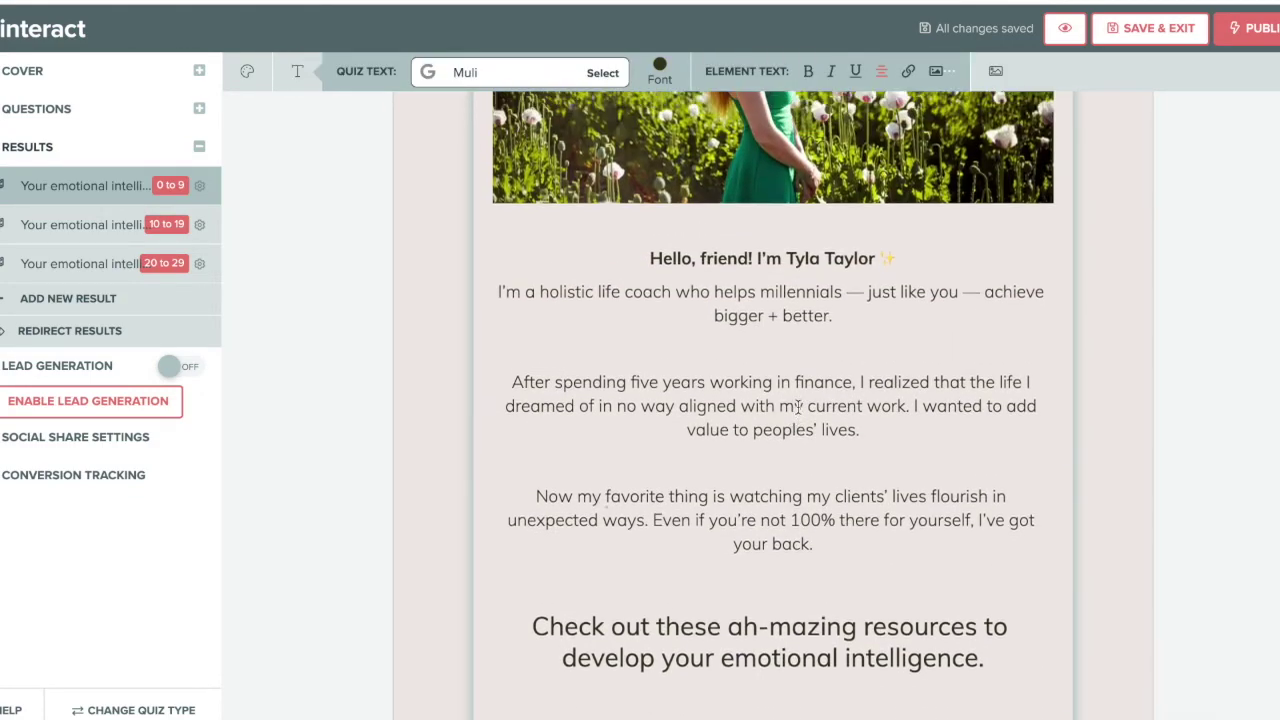
left_click(612, 387)
left_click(647, 354)
scroll(645, 354, "down", 2)
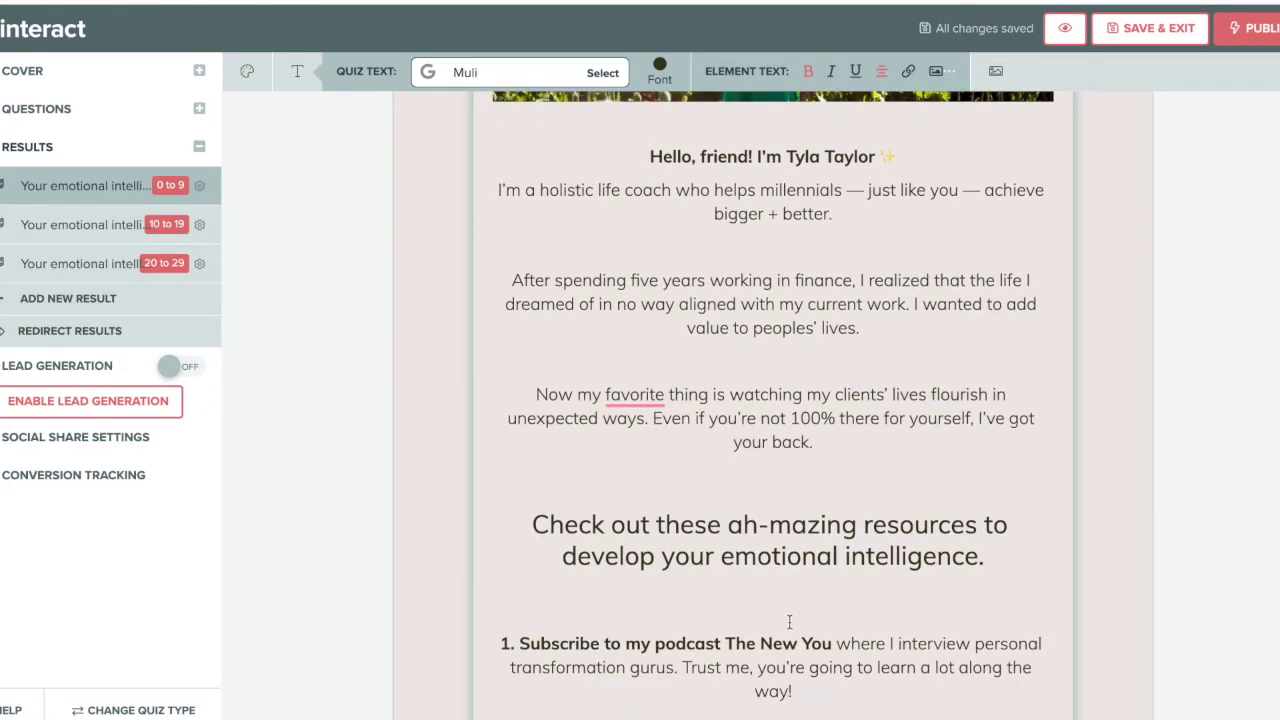
left_click_drag(831, 643, 518, 643)
key("Home")
type("vzz")
key("Home")
key("BackSpace")
key("BackSpace")
Step: Put the podcast item on its own line and delete the stray 'vzz'
scroll(689, 604, "down", 1)
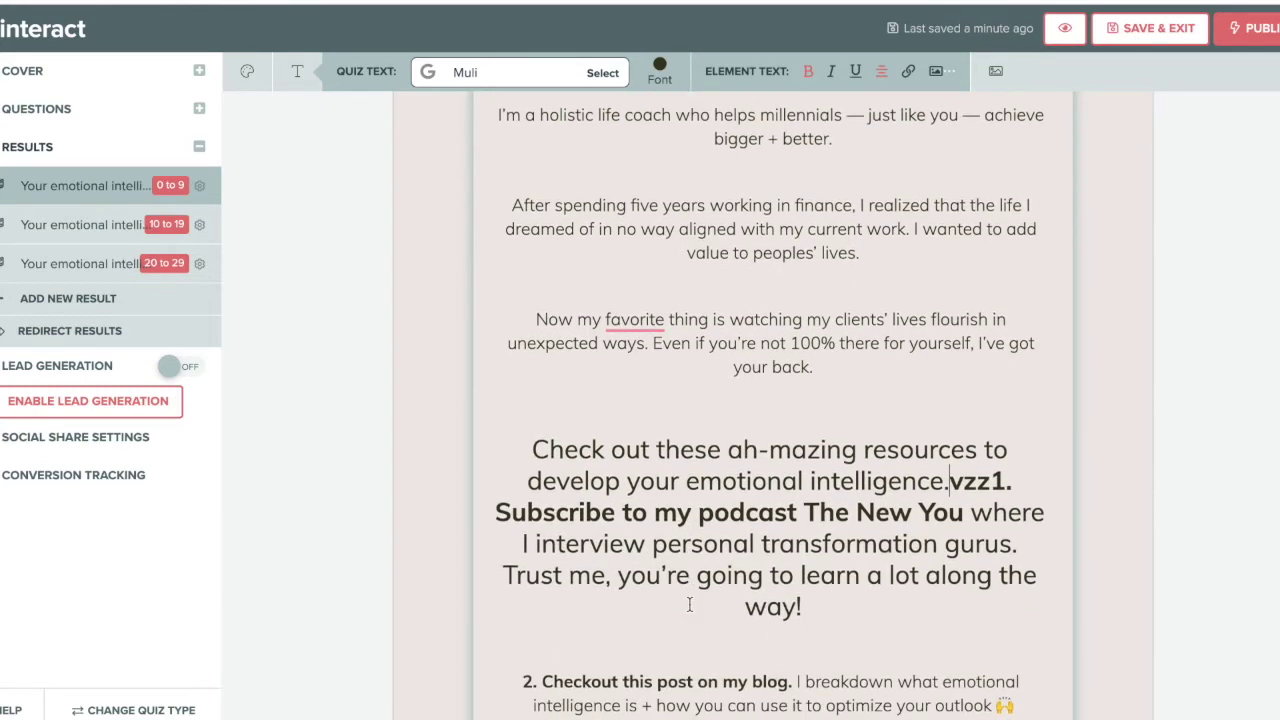
key("Return")
left_click(550, 523)
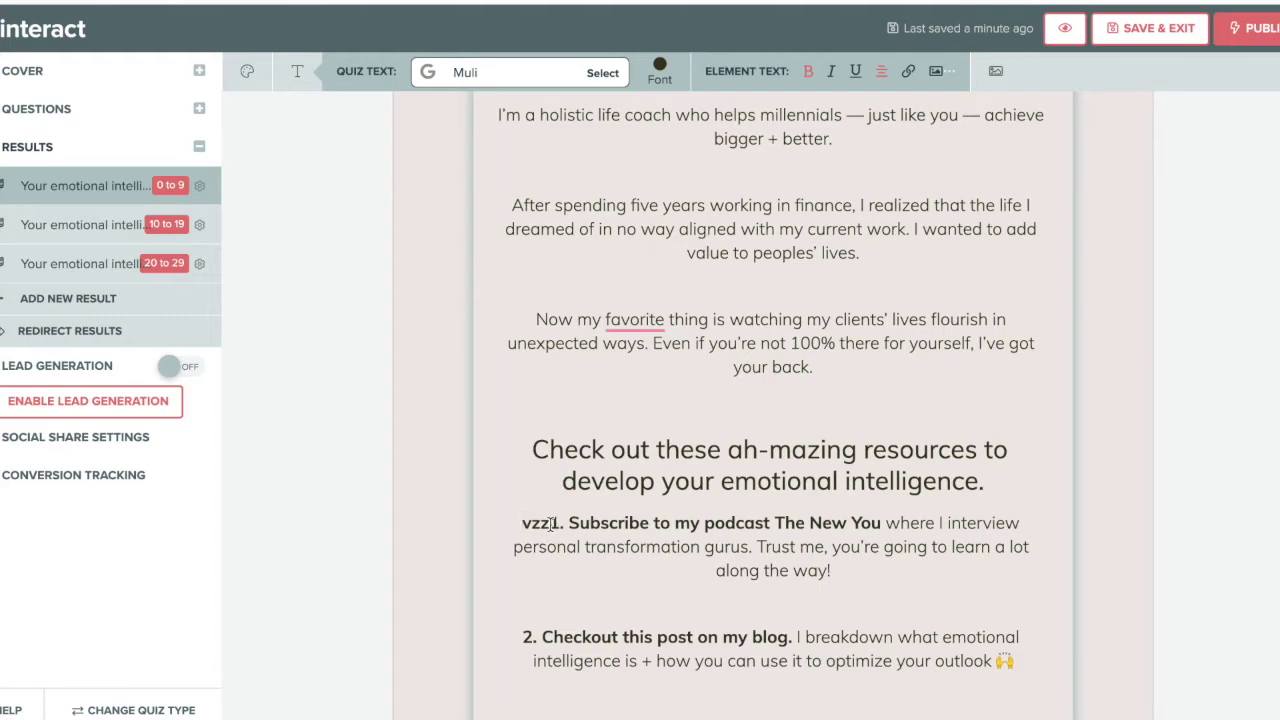
key("BackSpace")
key("BackSpace")
key("BackSpace")
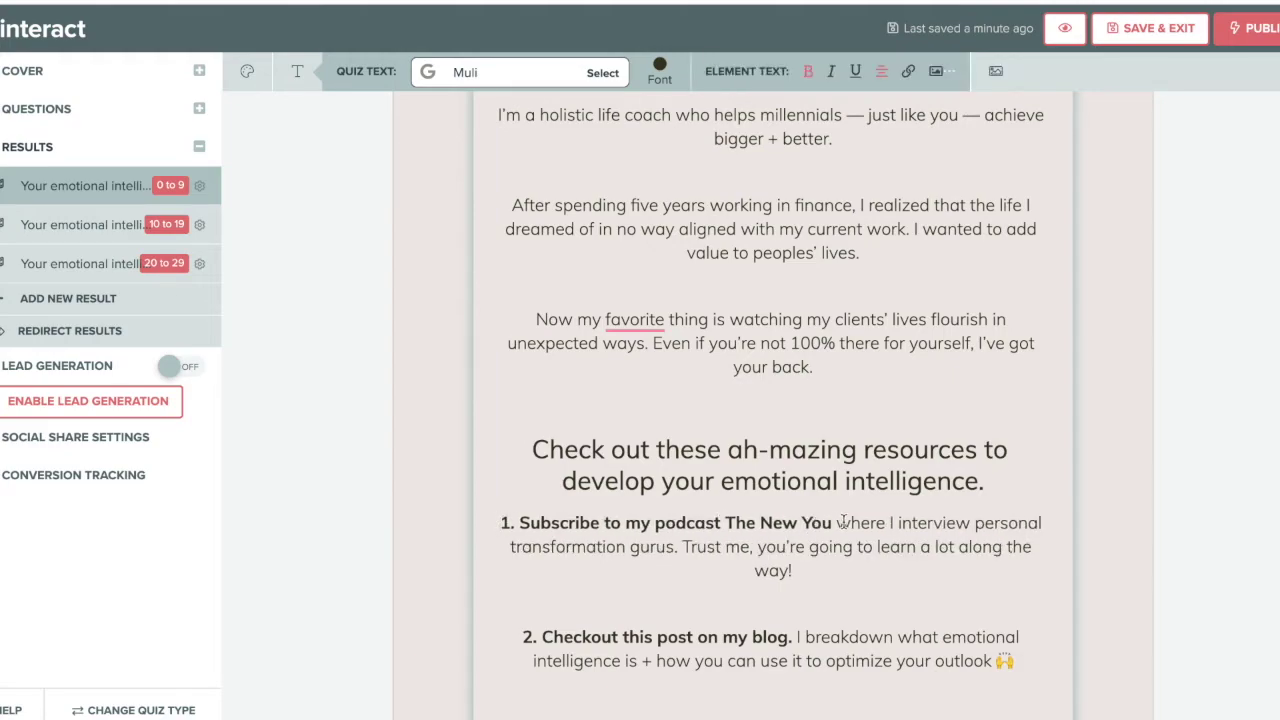
Step: Select 'Subscribe to my podcast The New You' and dismiss the Link popup without linking
left_click_drag(834, 523, 516, 519)
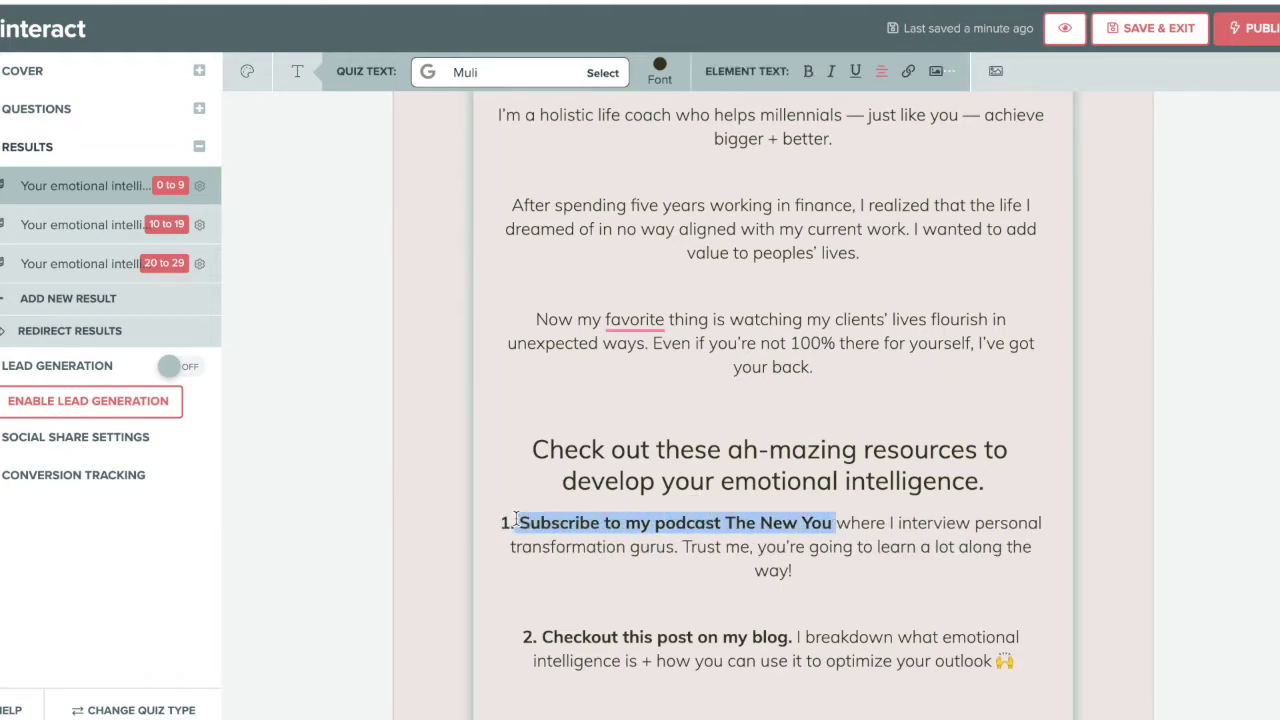
left_click(909, 73)
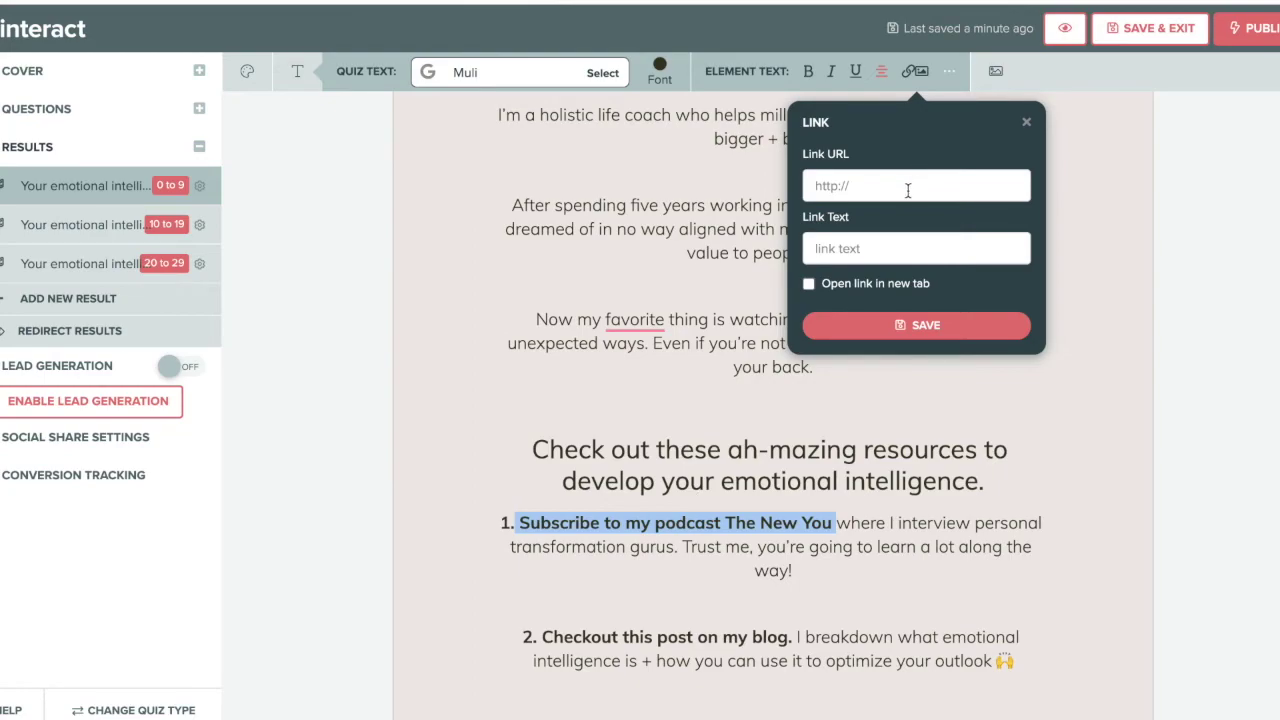
left_click(1025, 122)
scroll(817, 271, "up", 6)
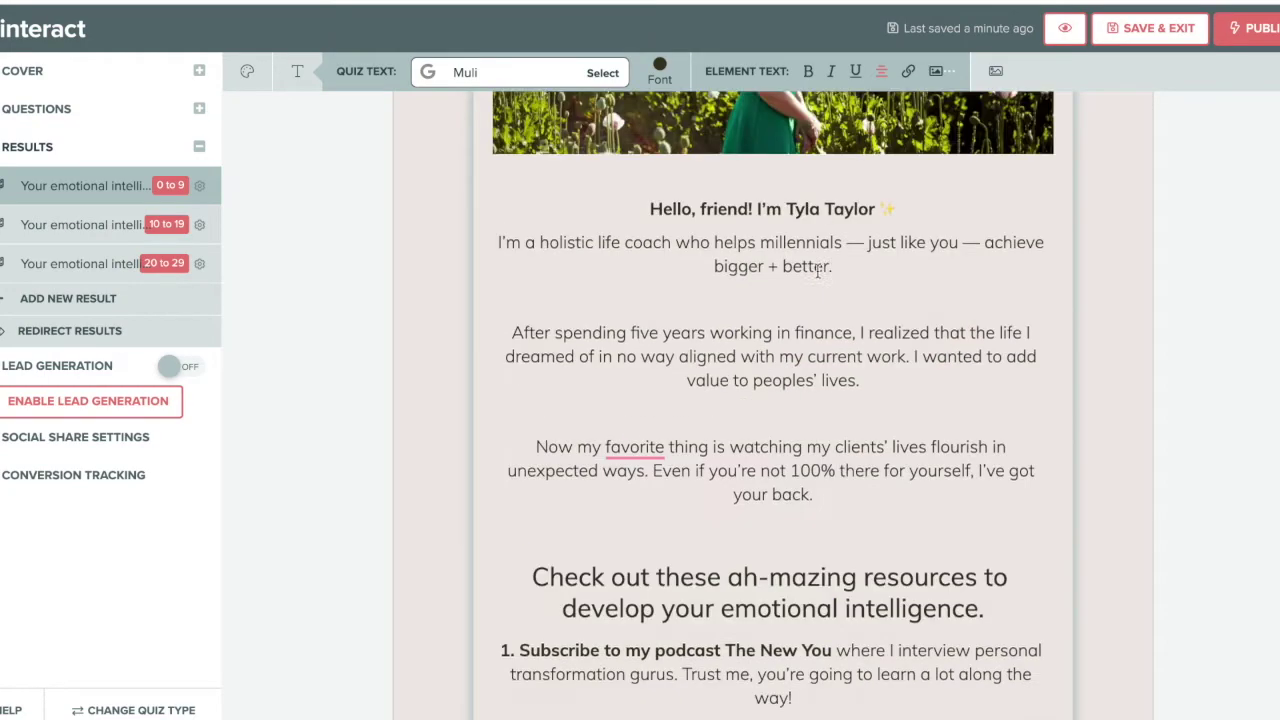
scroll(817, 271, "up", 2)
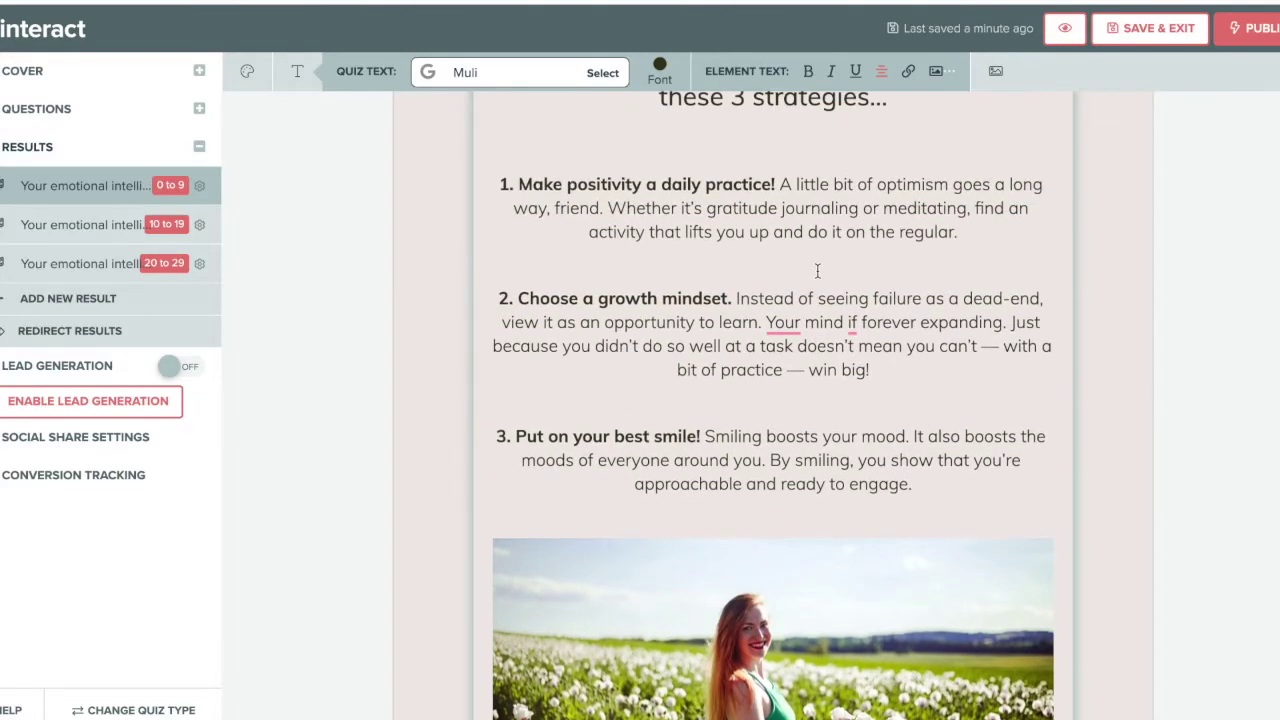
left_click(953, 75)
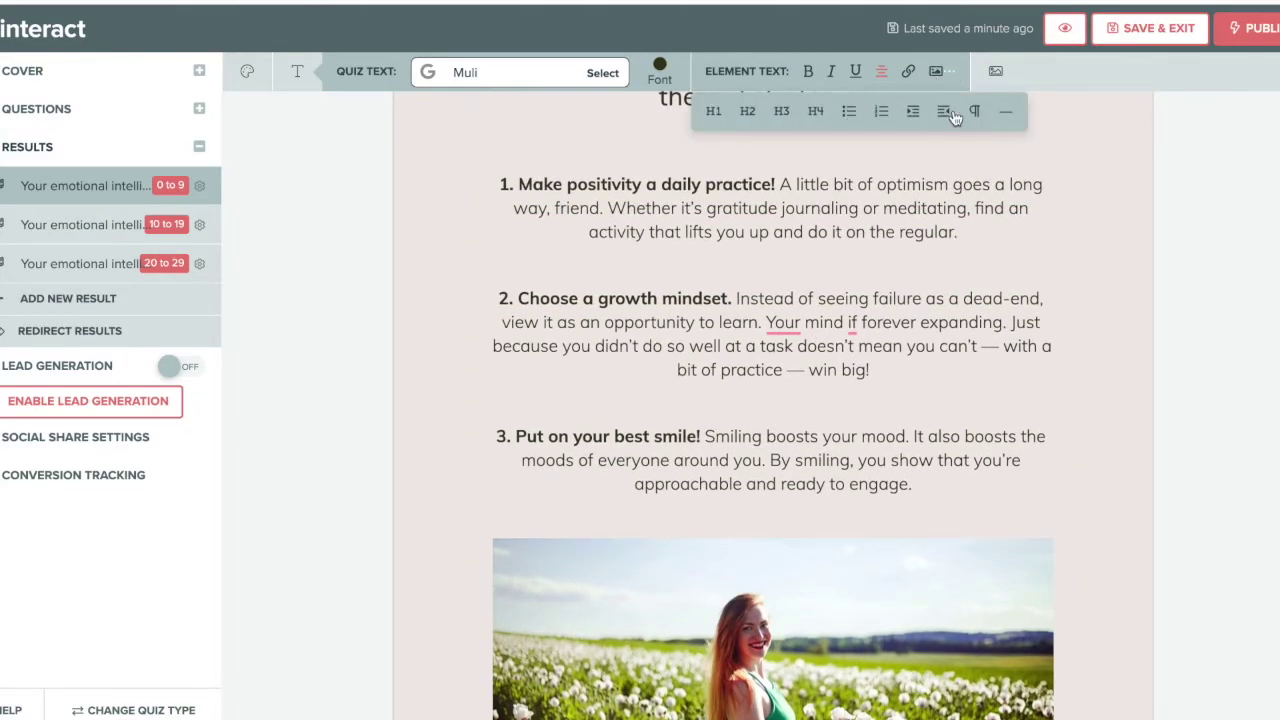
left_click(551, 356)
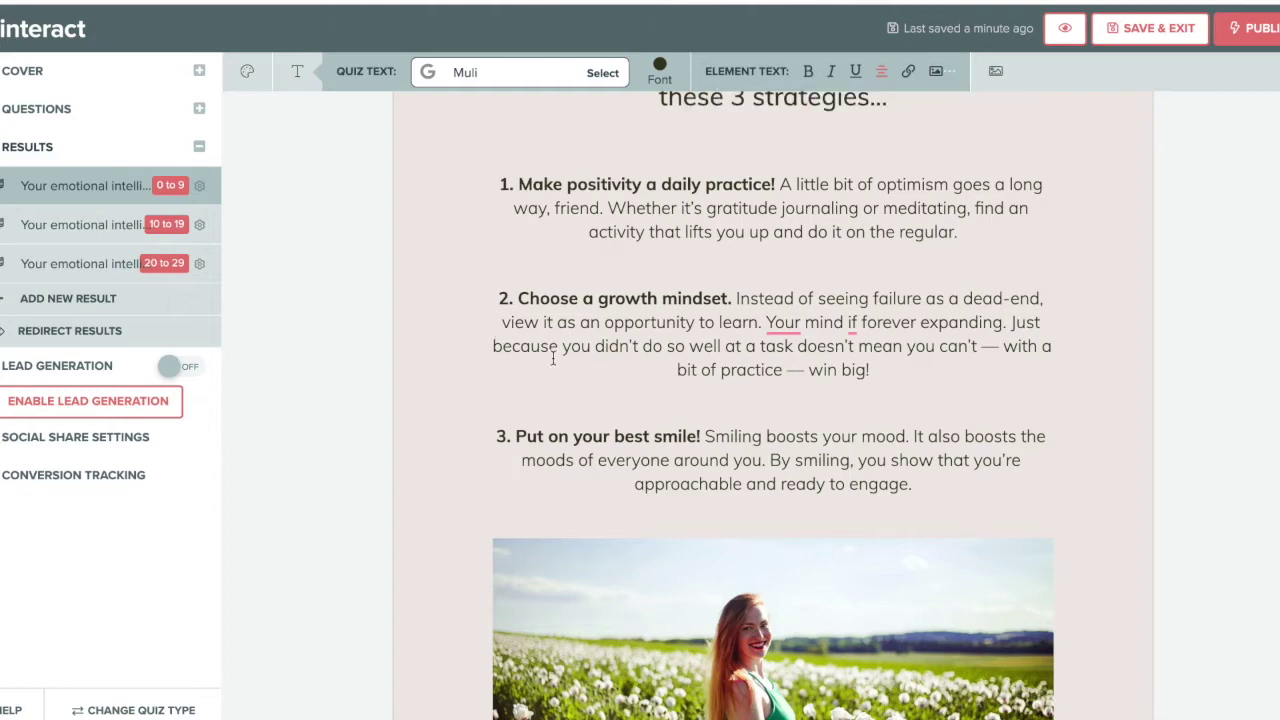
scroll(551, 335, "down", 4)
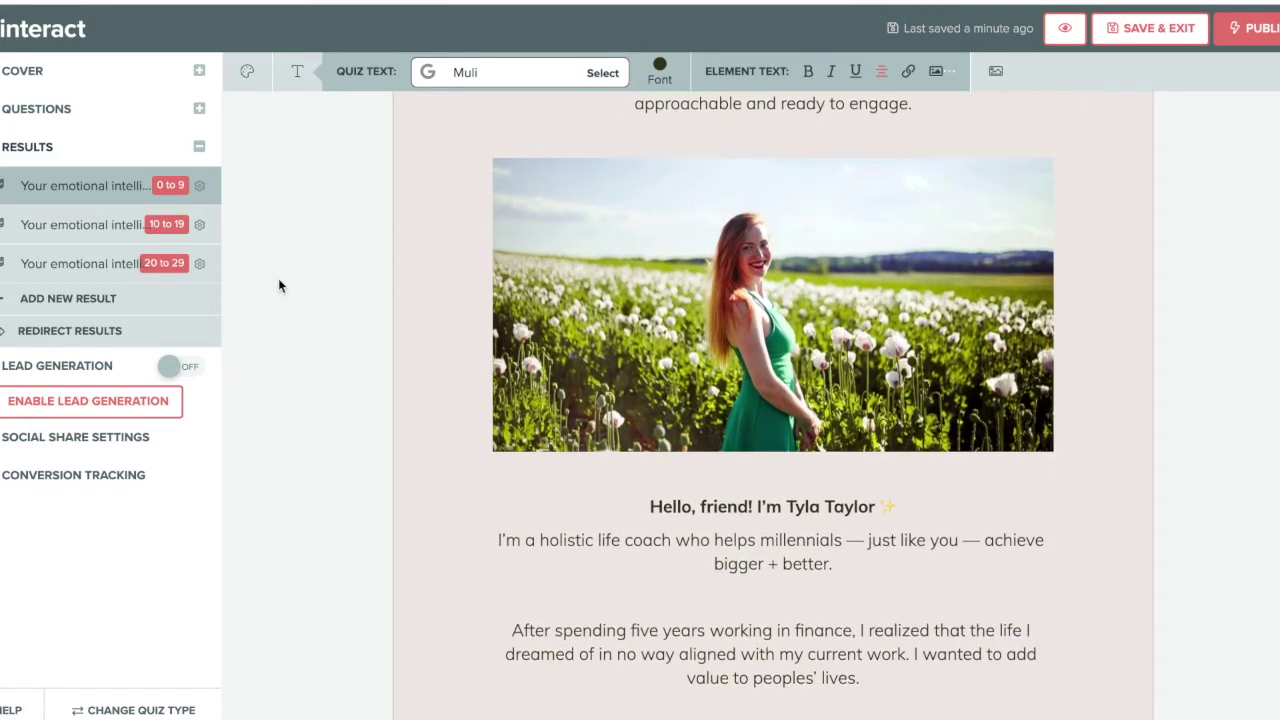
scroll(62, 180, "up", 1)
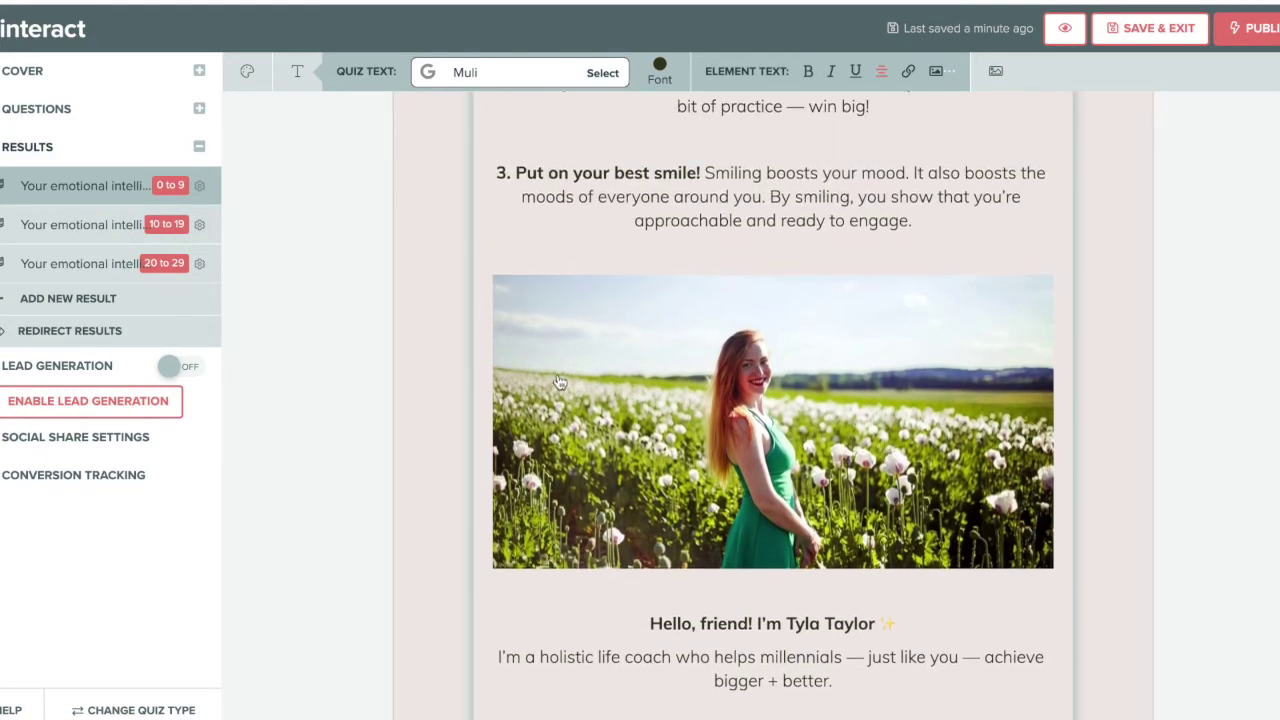
left_click(62, 180)
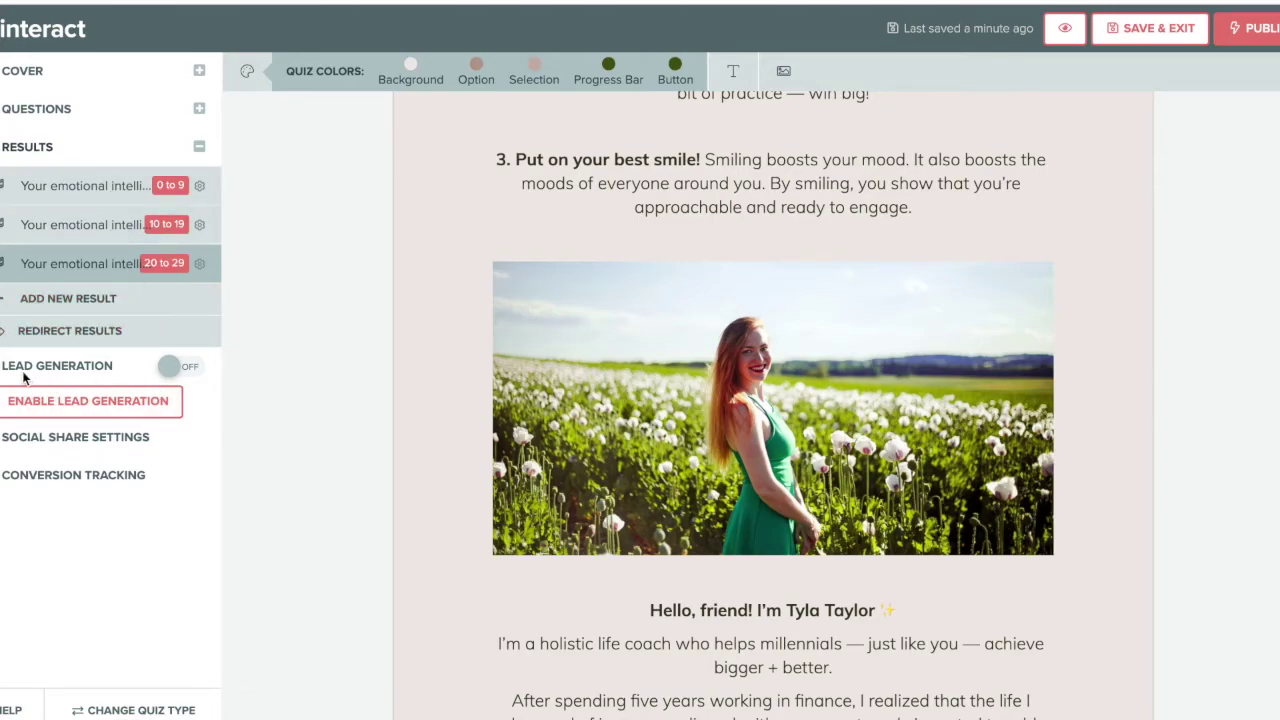
Step: Review lead generation and social share settings, then save and exit to the Quizzes list
left_click(118, 402)
scroll(772, 384, "up", 10)
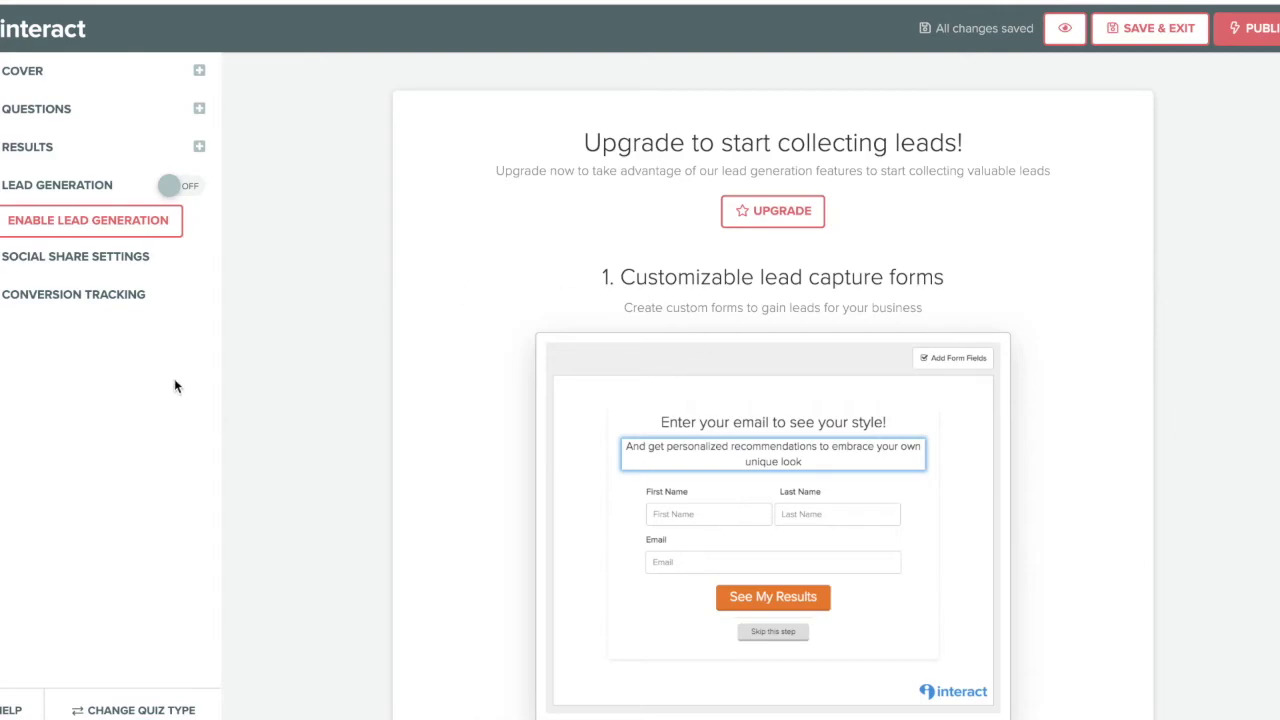
left_click(90, 258)
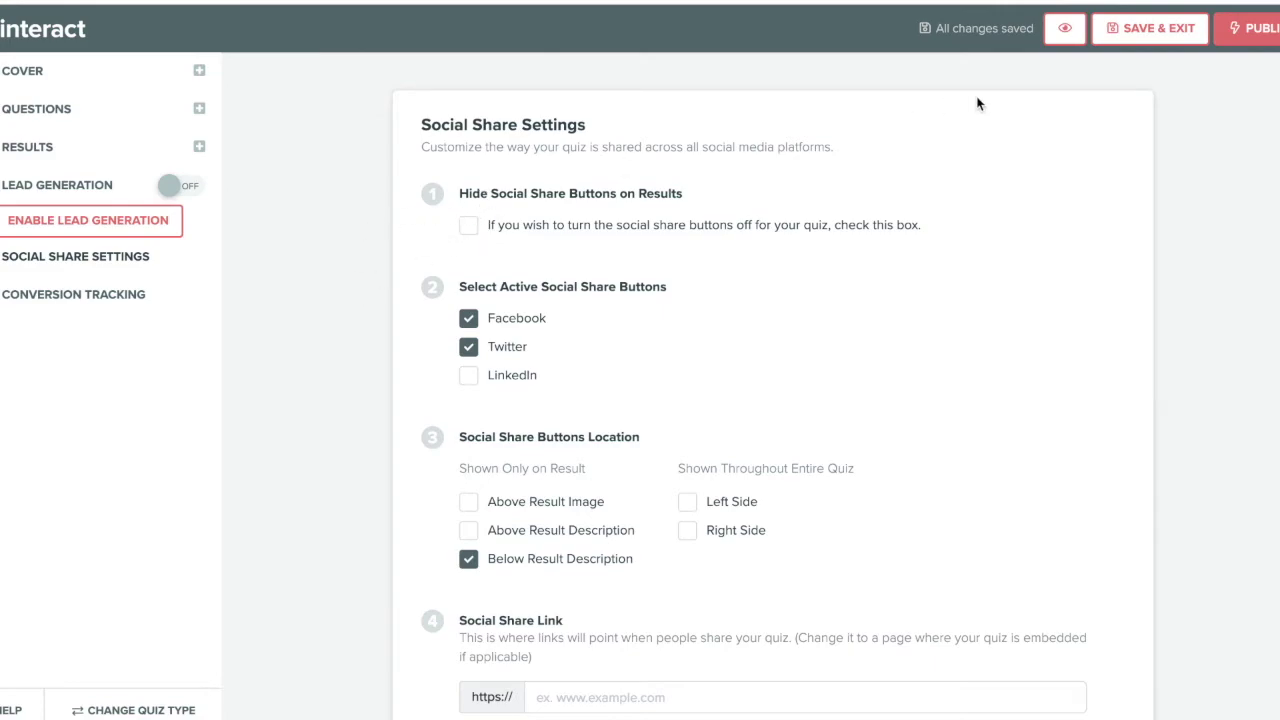
left_click(1137, 27)
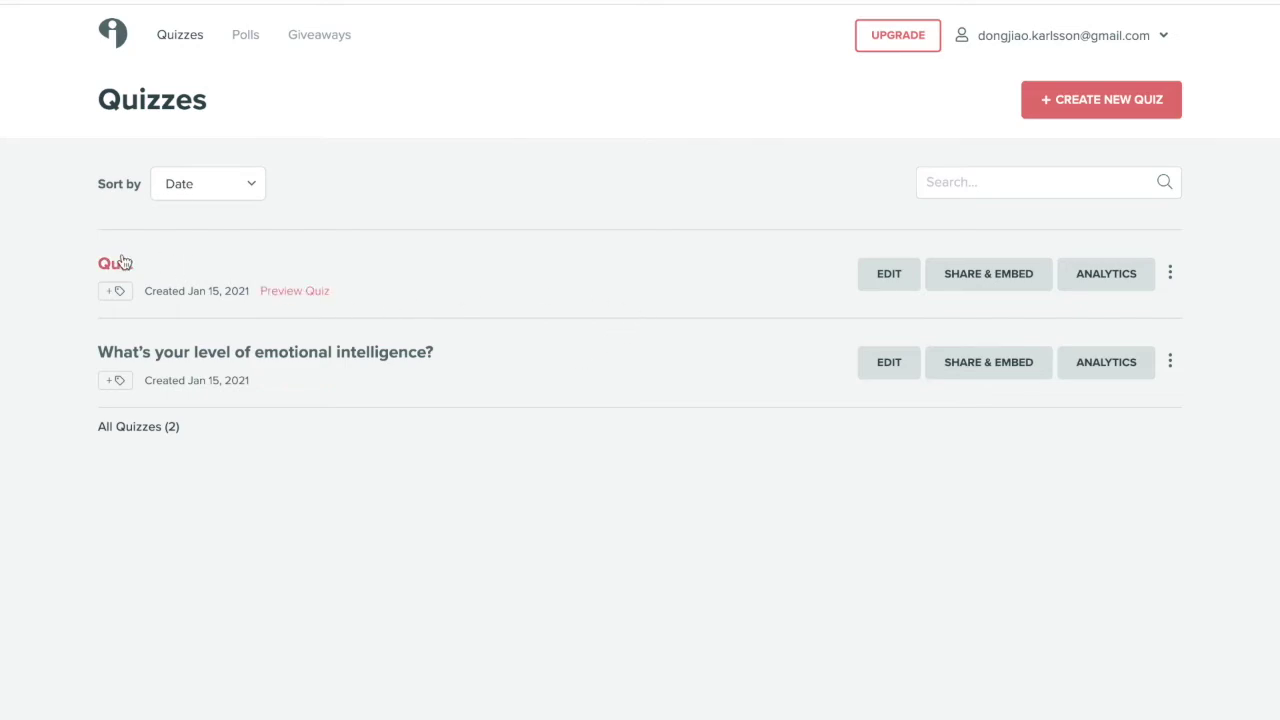
Step: Publish the Quiz's pending changes and copy its iFrame embed code
left_click(990, 284)
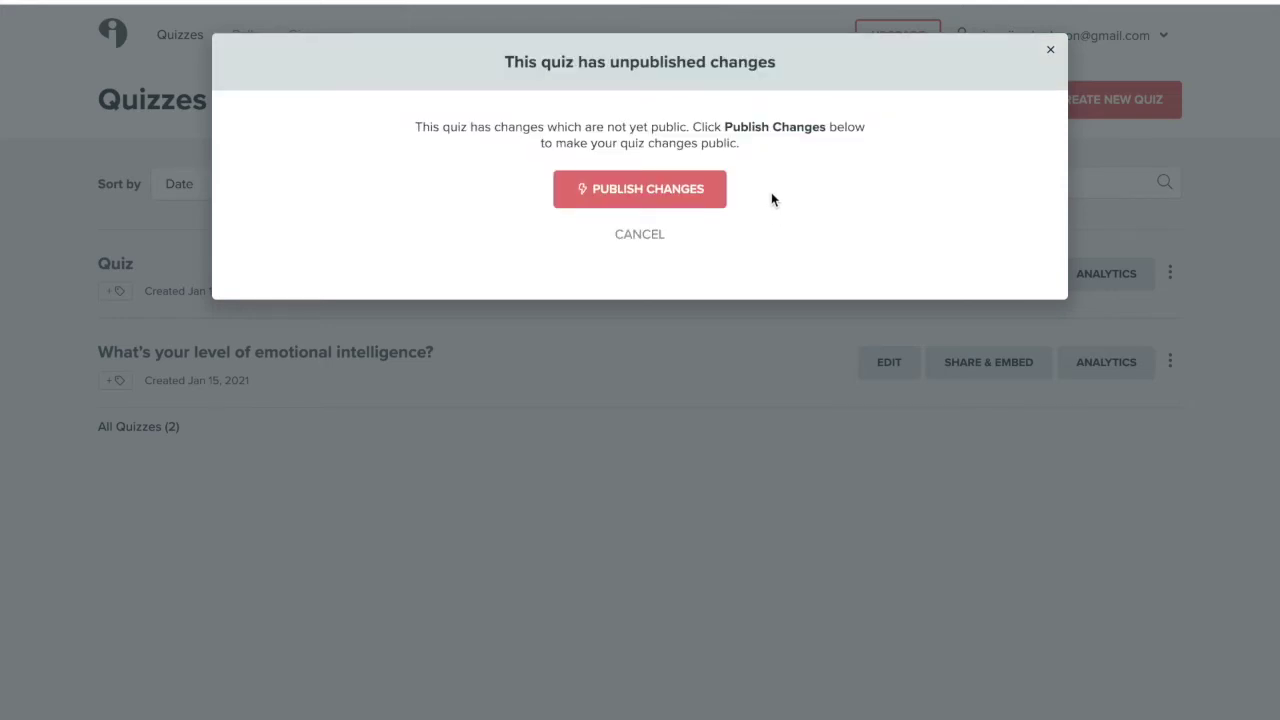
left_click(676, 198)
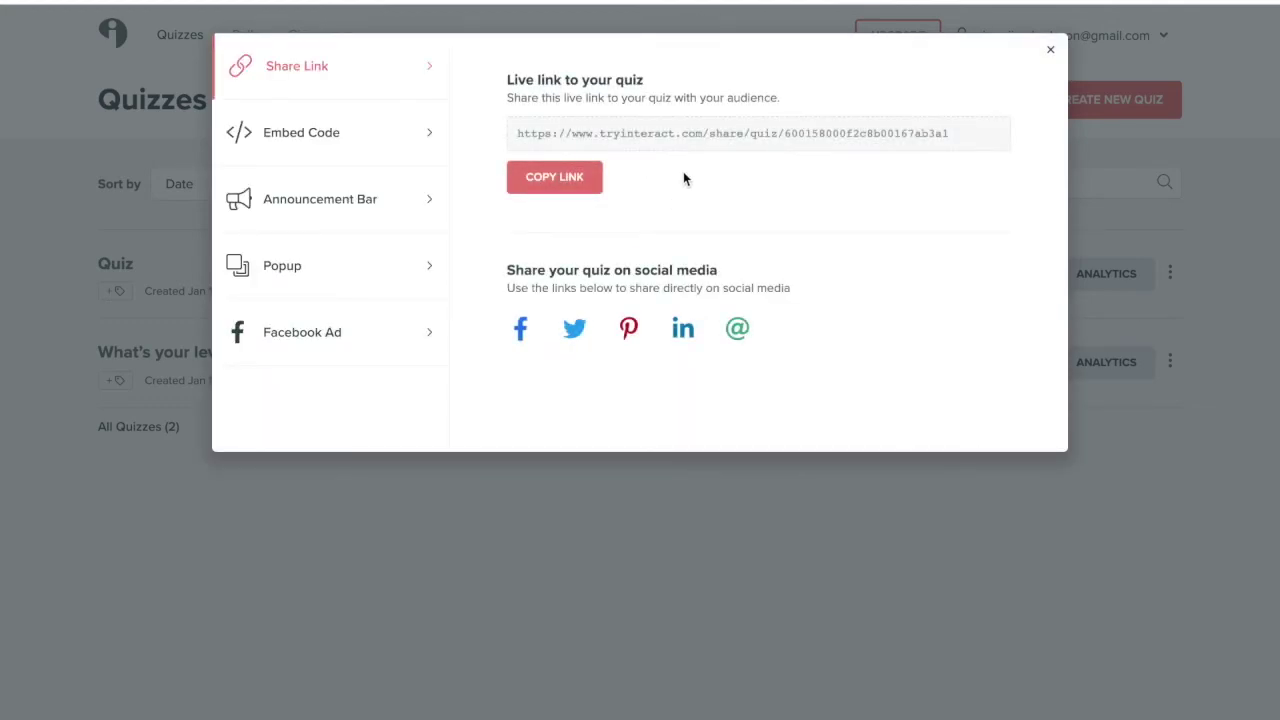
left_click(361, 138)
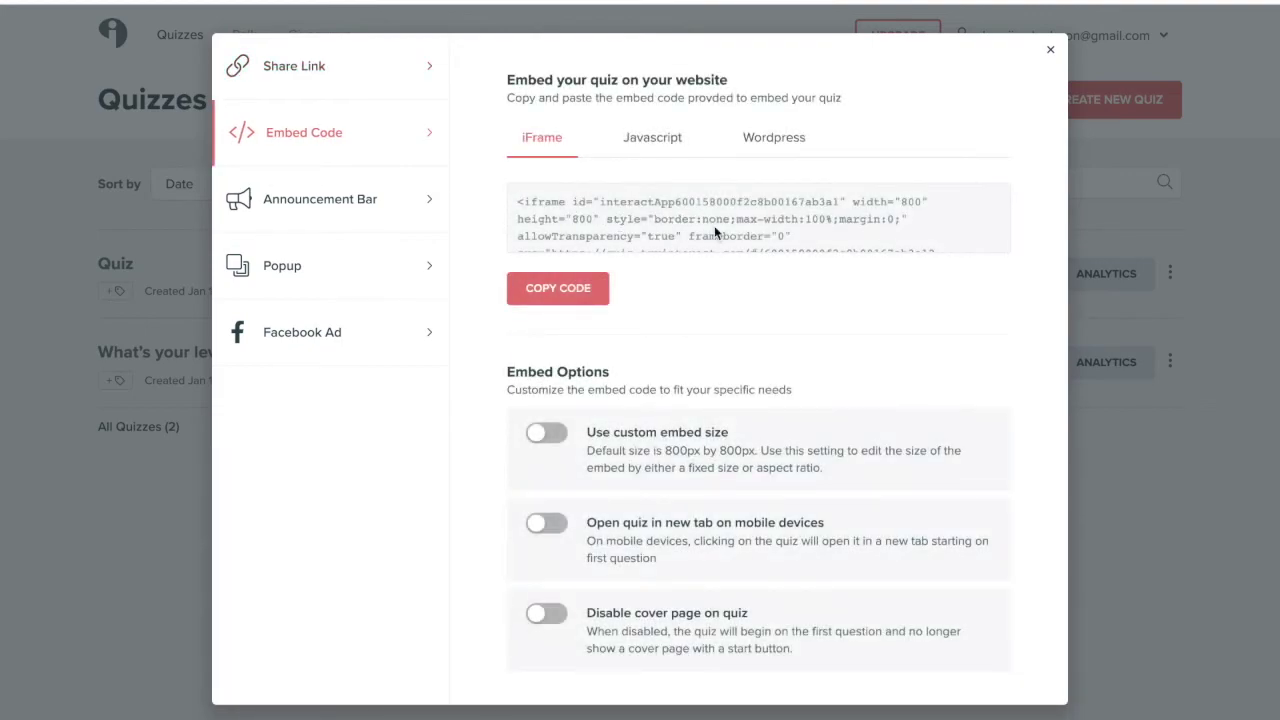
left_click(575, 305)
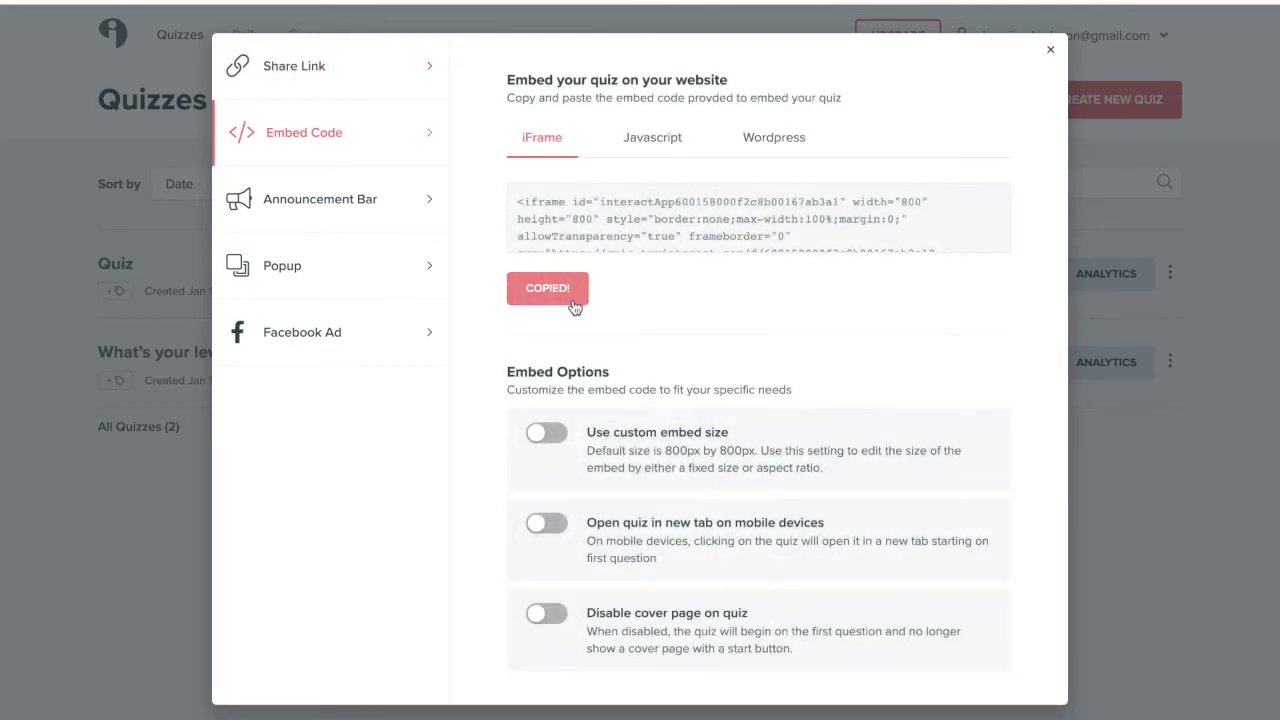
left_click(1050, 50)
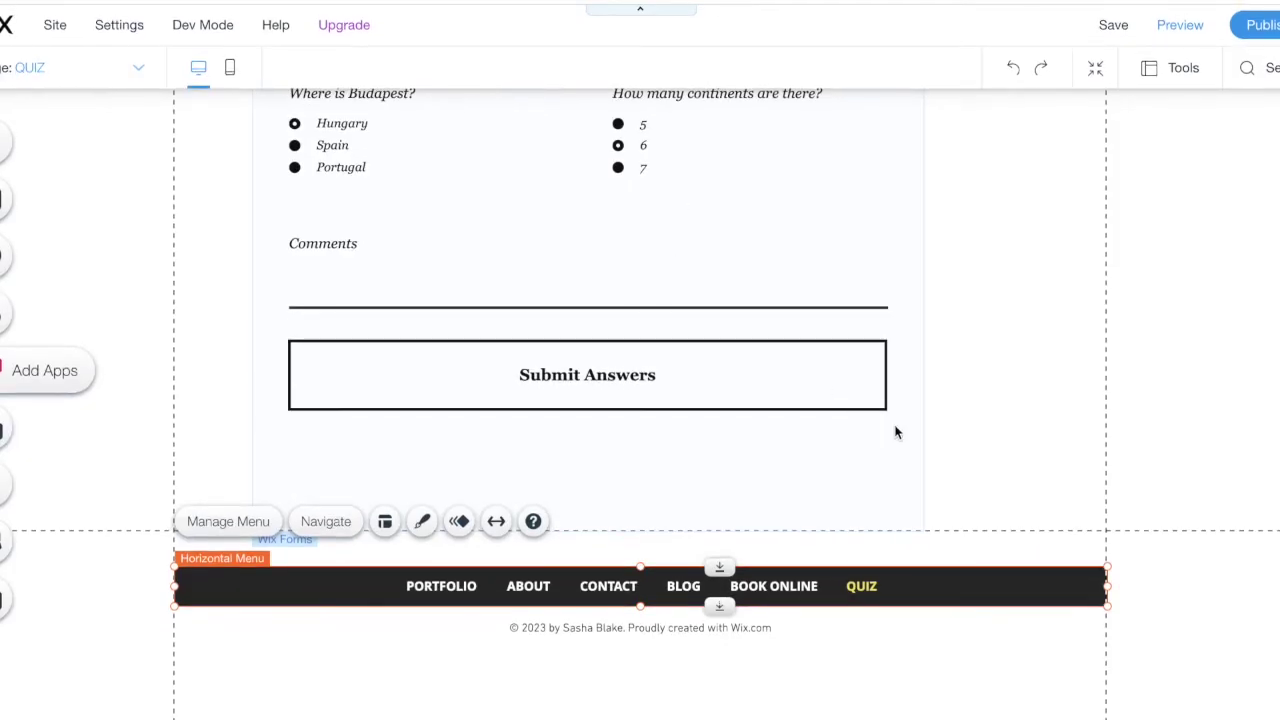
Step: Lengthen the QUIZ page to make room below the Submit Answers form
left_click(922, 470)
left_click(915, 518)
left_click_drag(718, 531, 703, 694)
scroll(696, 440, "down", 2)
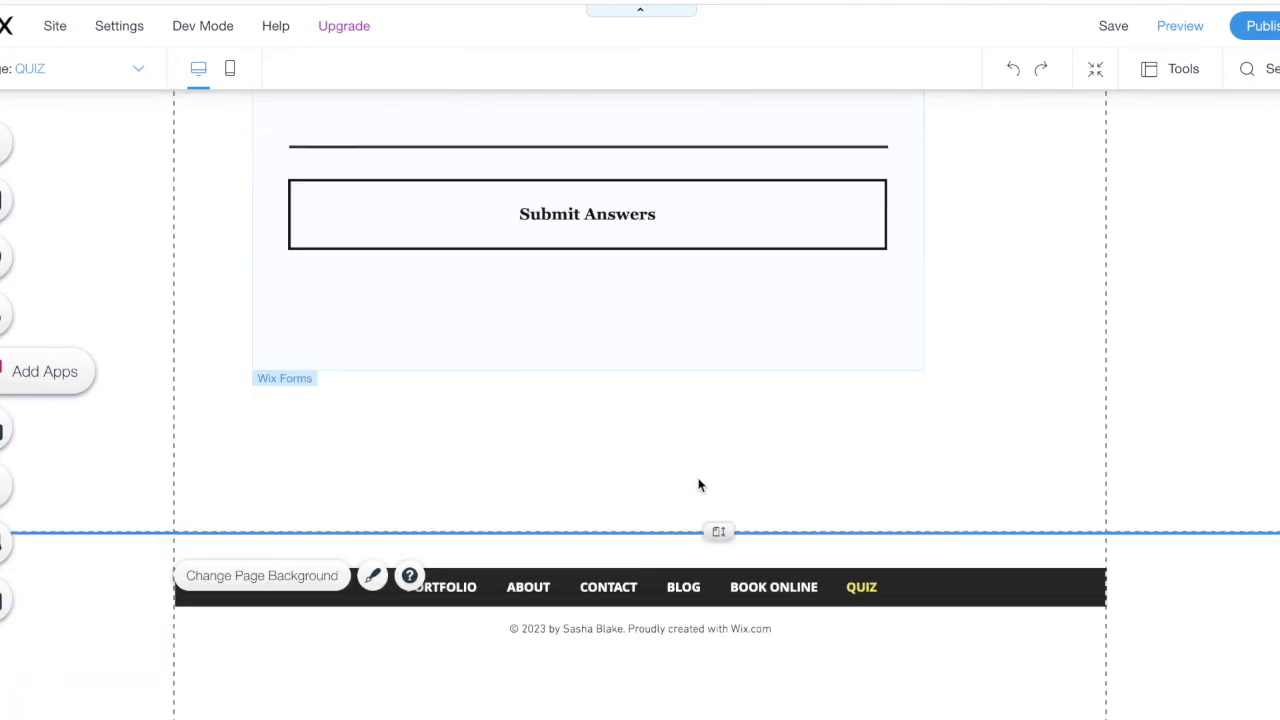
left_click_drag(720, 531, 723, 710)
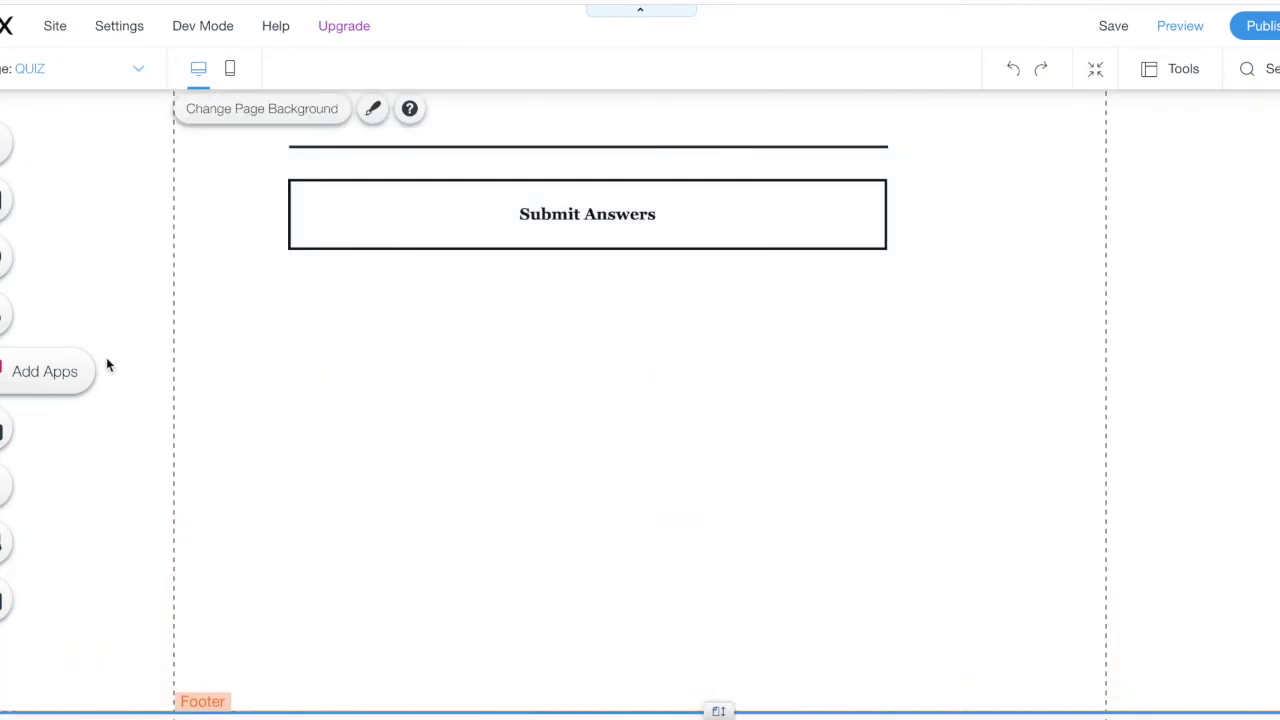
Step: Add an HTML embed widget containing the Interact quiz's pasted iframe code
left_click(20, 257)
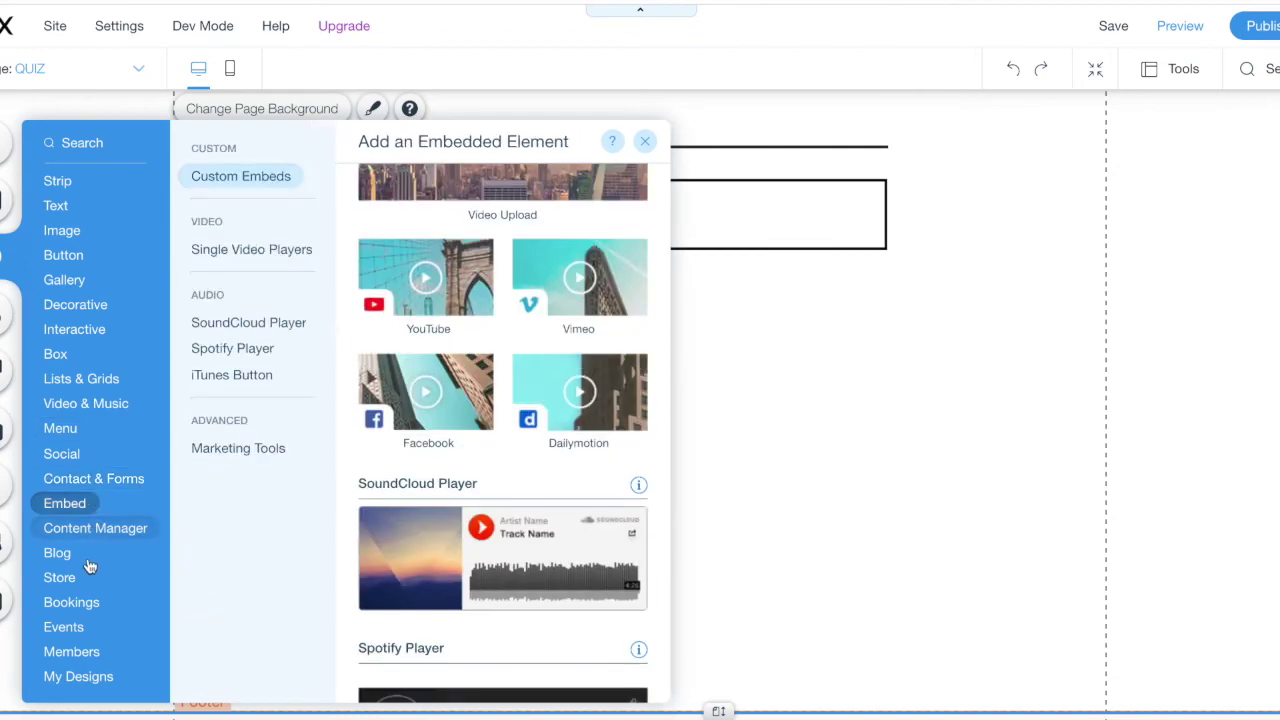
mouse_move(77, 632)
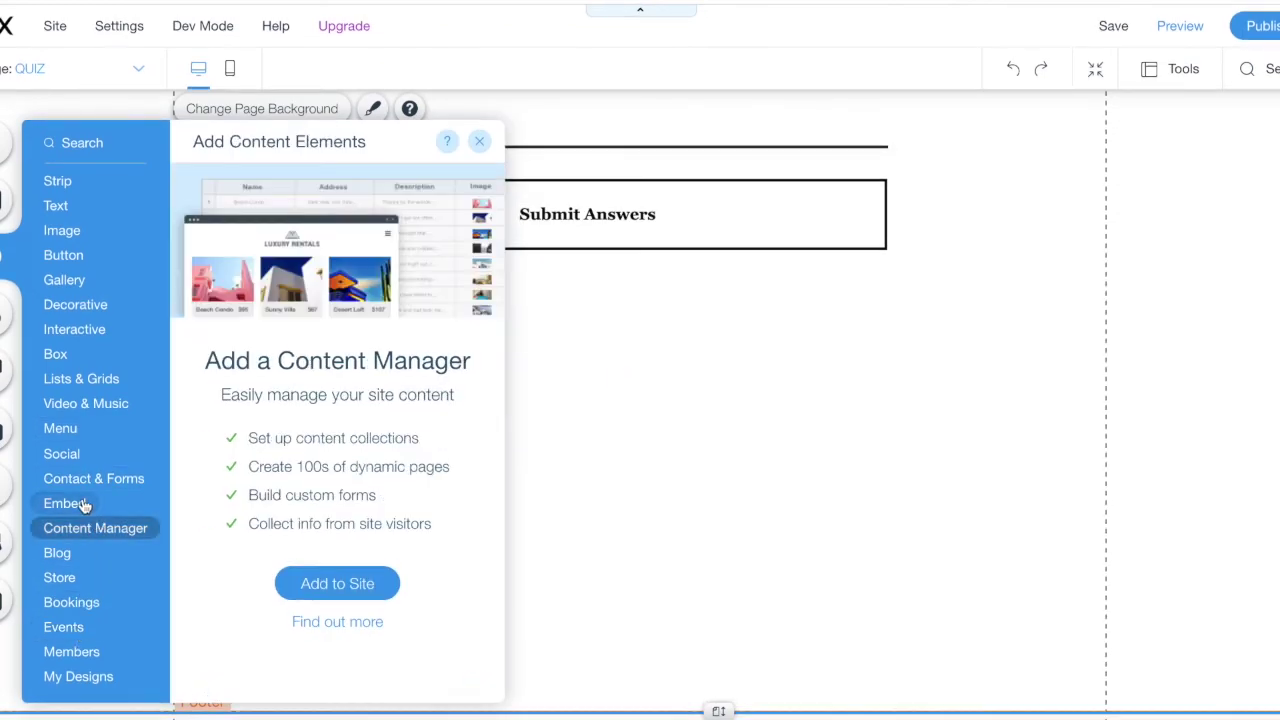
mouse_move(80, 503)
left_click(410, 260)
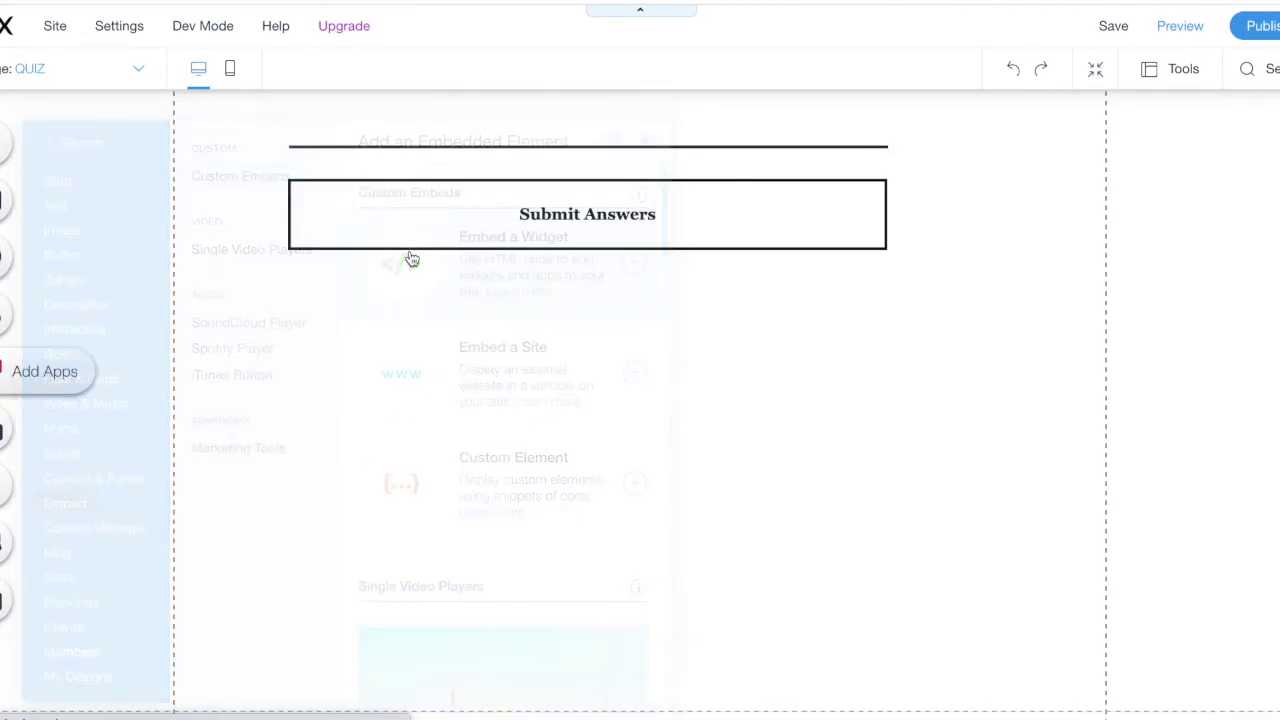
left_click(404, 206)
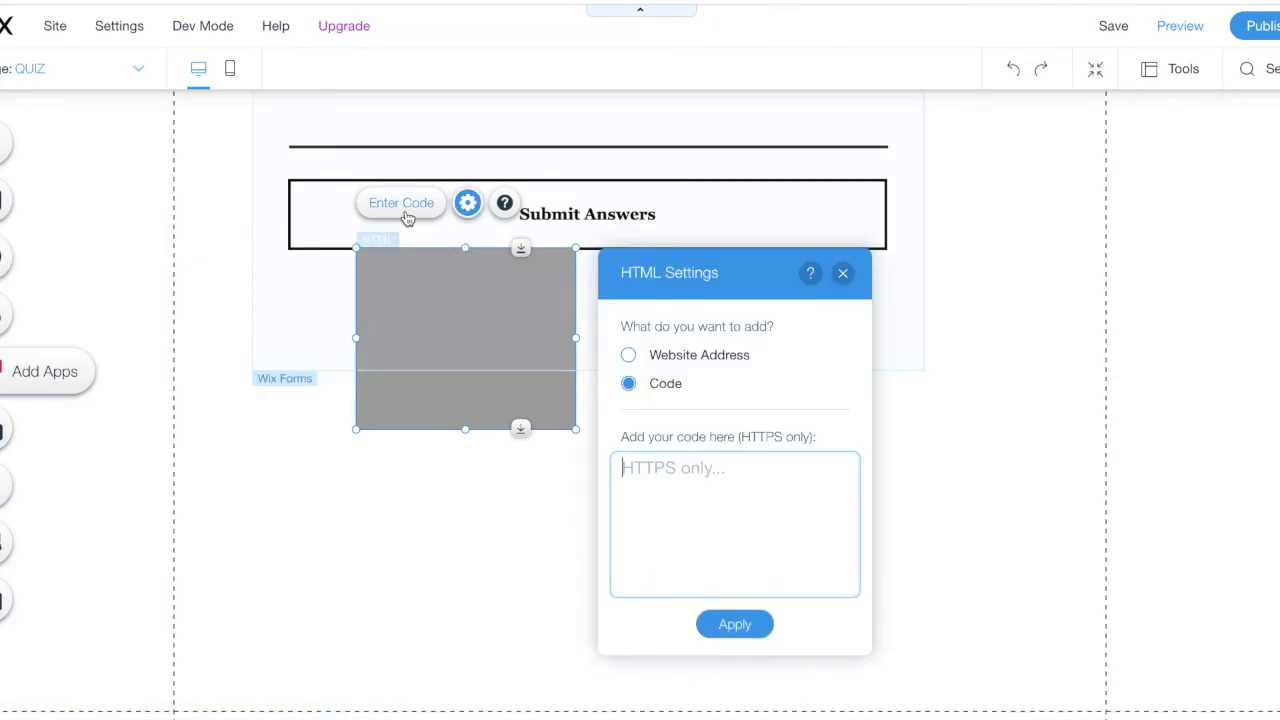
key("ctrl+v")
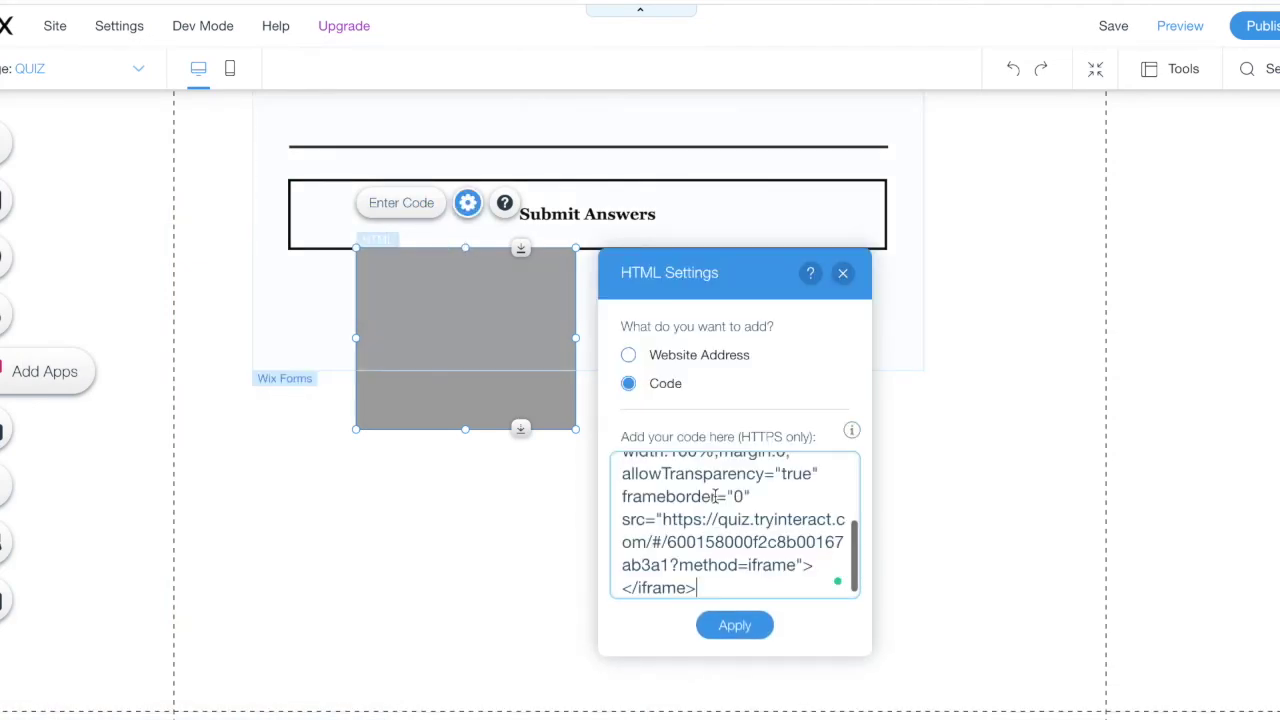
left_click(735, 625)
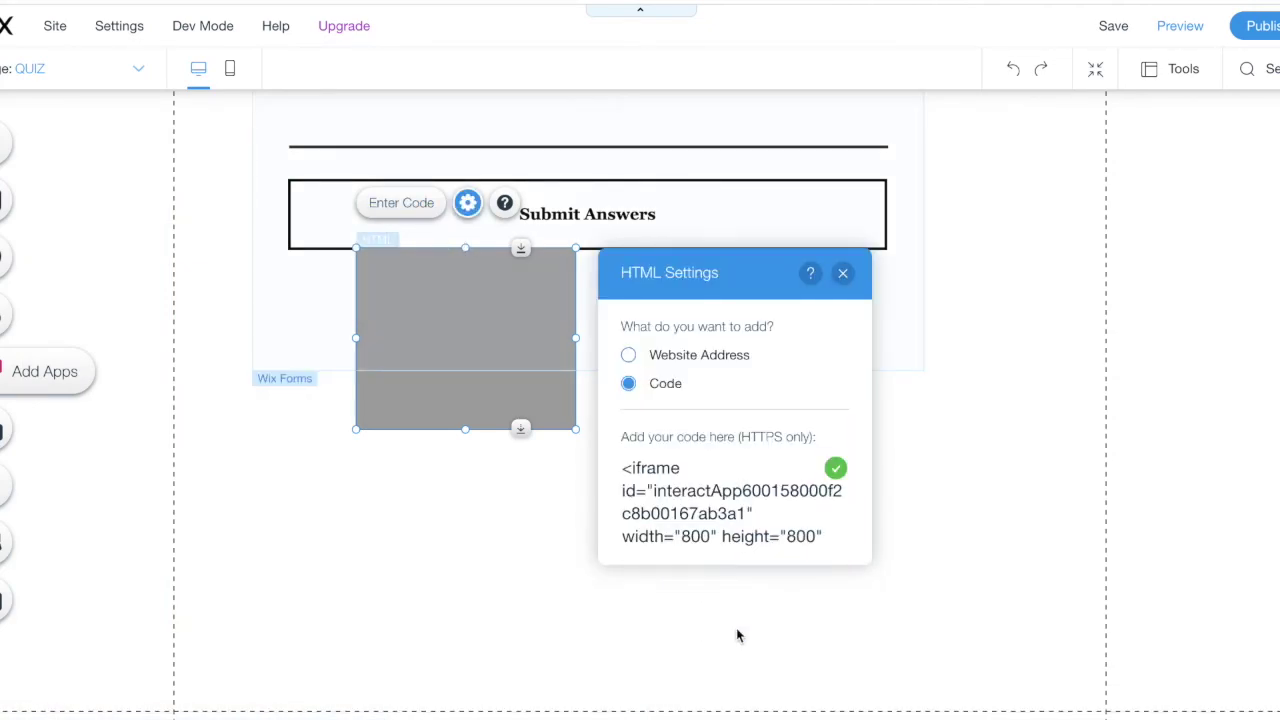
left_click(842, 274)
Step: Resize the quiz embed to show TAKE THE QUIZ and place it below the form
left_click_drag(574, 341, 945, 350)
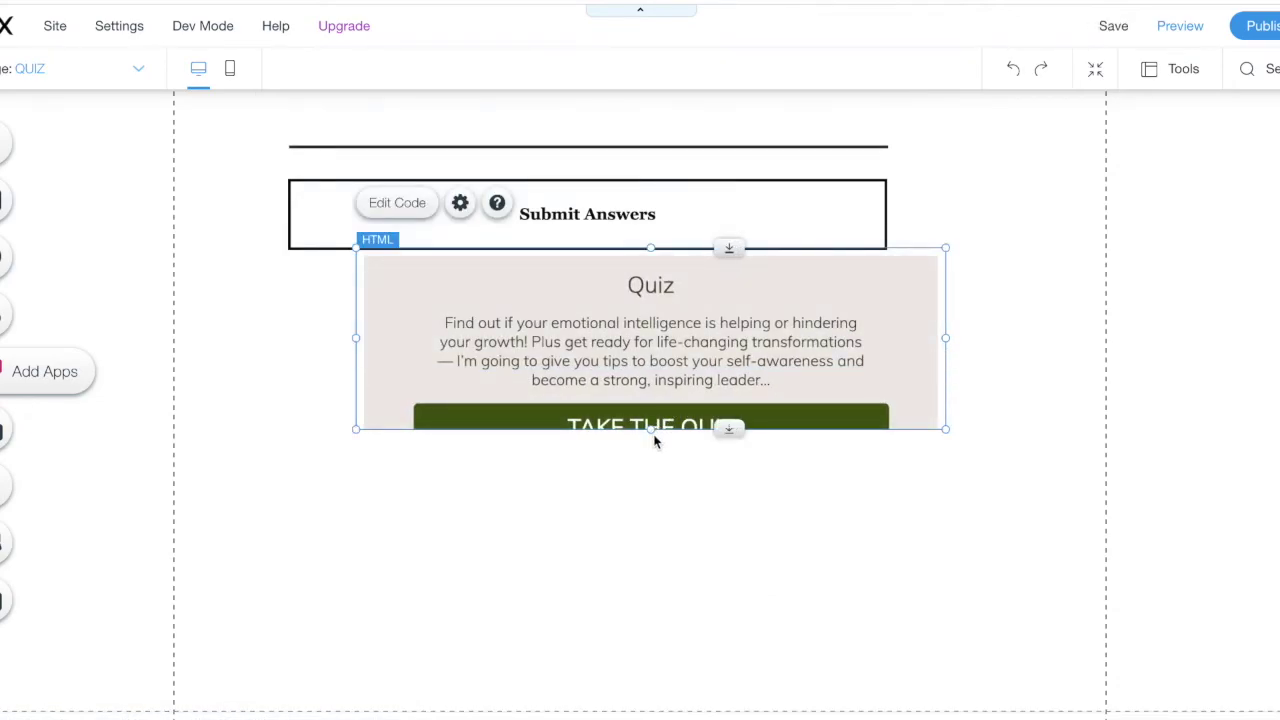
left_click_drag(651, 429, 650, 463)
left_click_drag(671, 339, 610, 422)
left_click(983, 449)
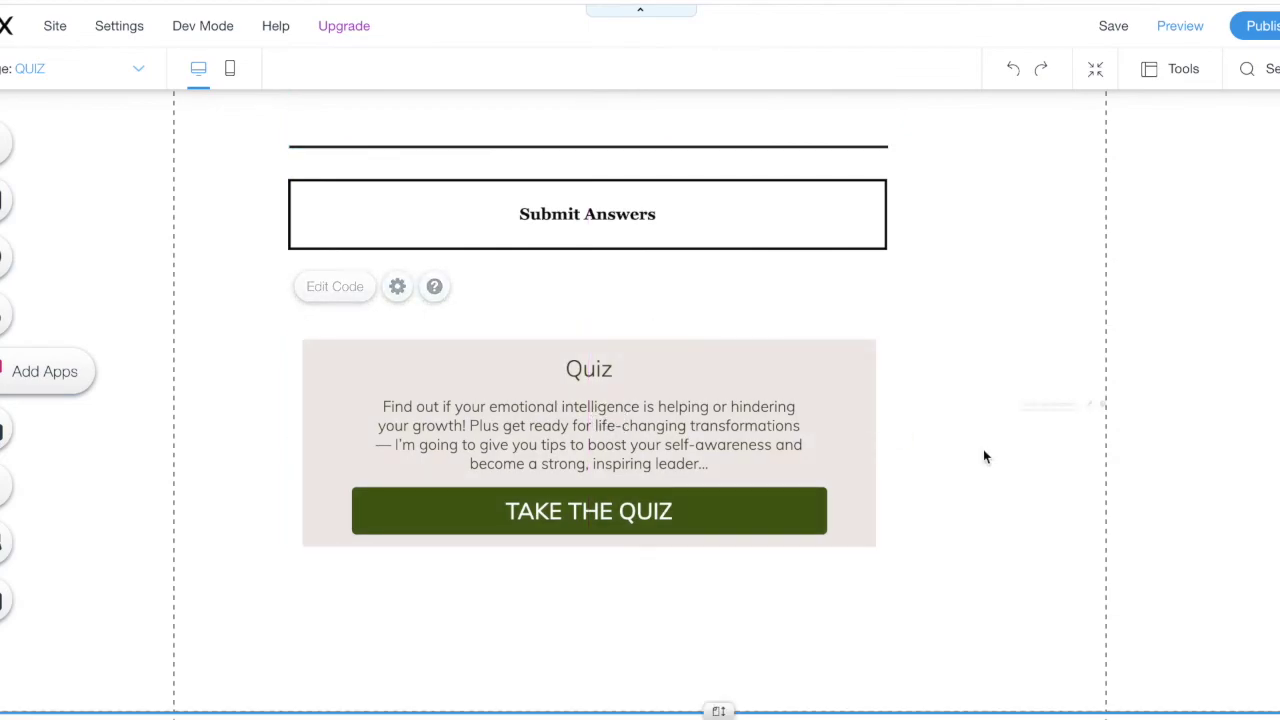
Step: Preview the site, start the embedded quiz and answer question 1
left_click(1180, 26)
scroll(820, 526, "down", 5)
left_click(597, 371)
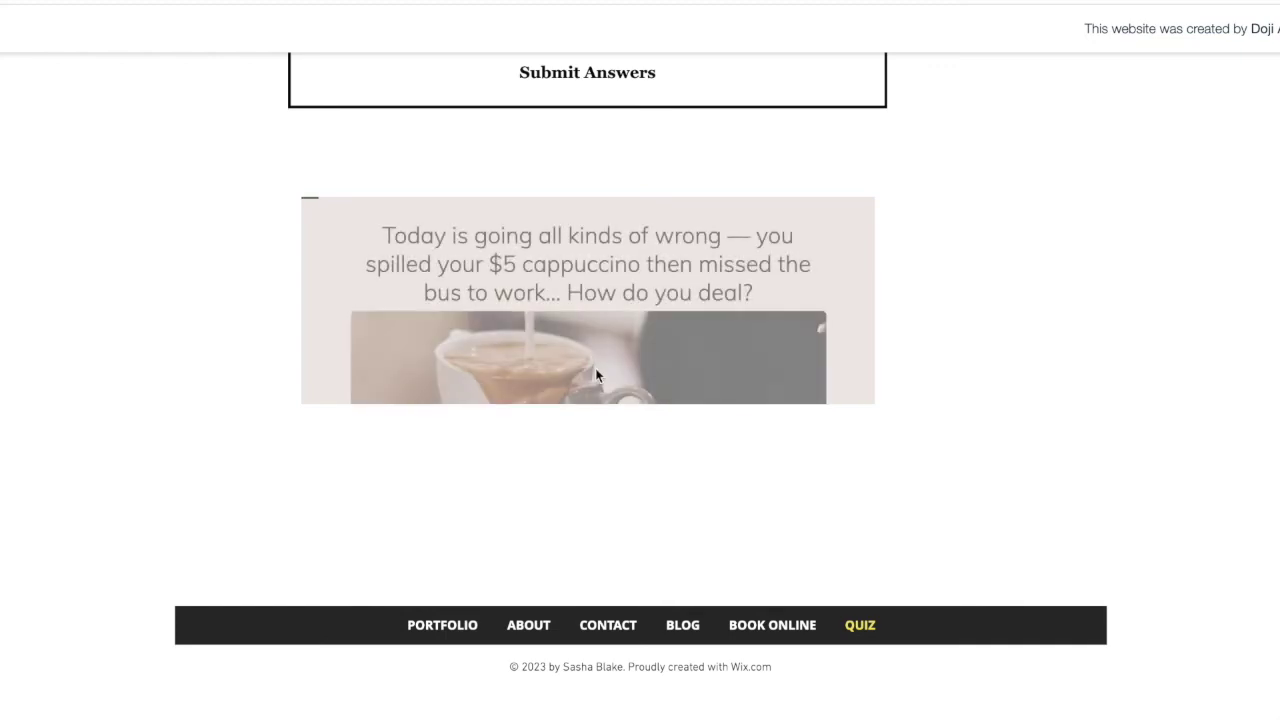
scroll(614, 373, "down", 3)
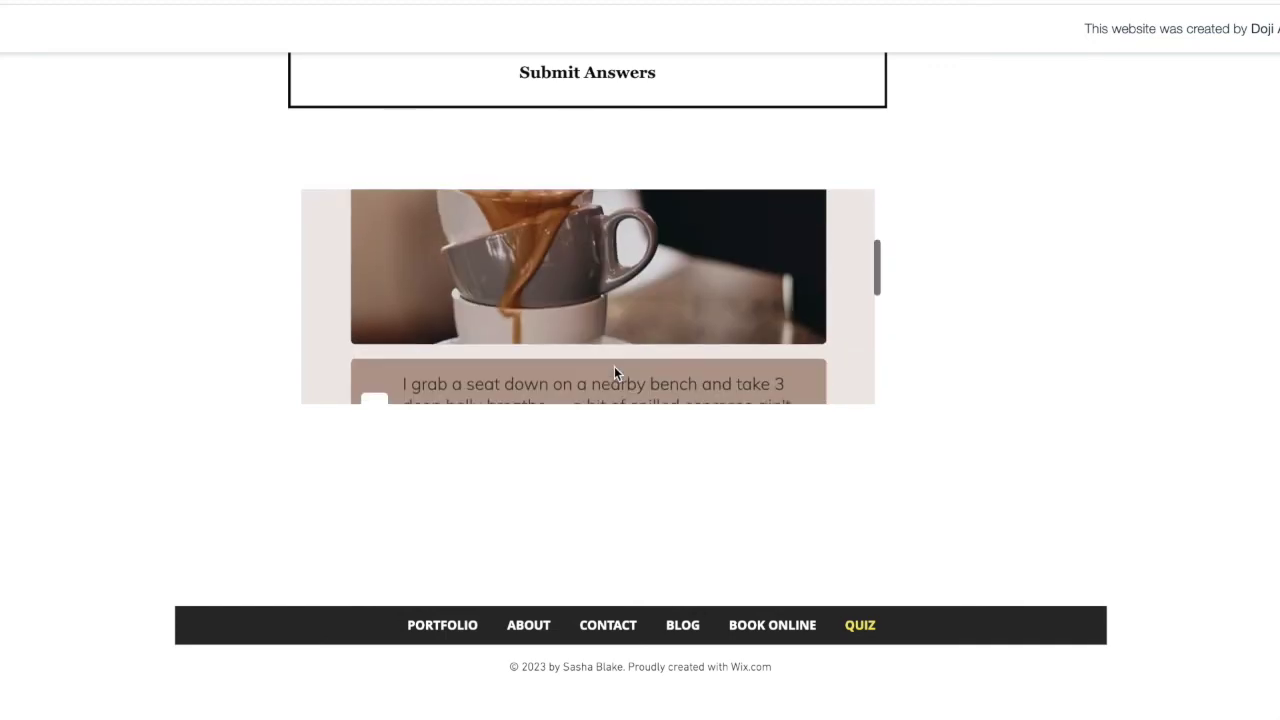
scroll(592, 373, "down", 5)
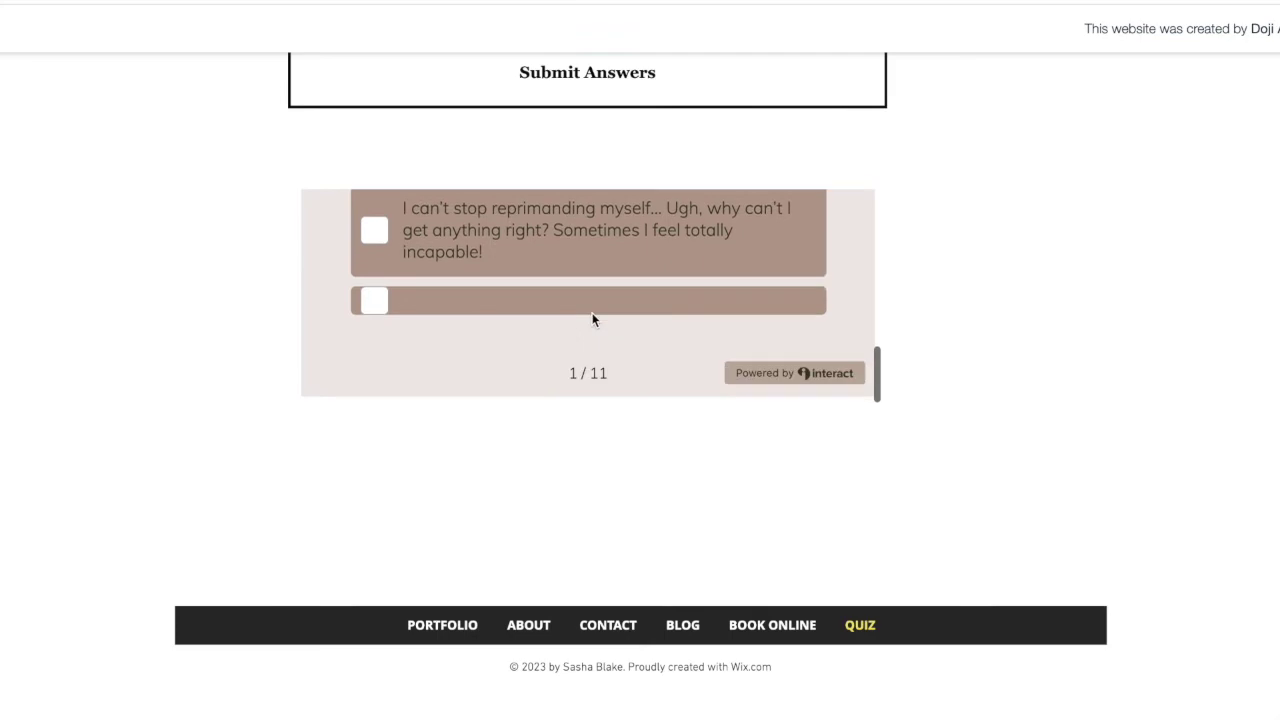
left_click(456, 303)
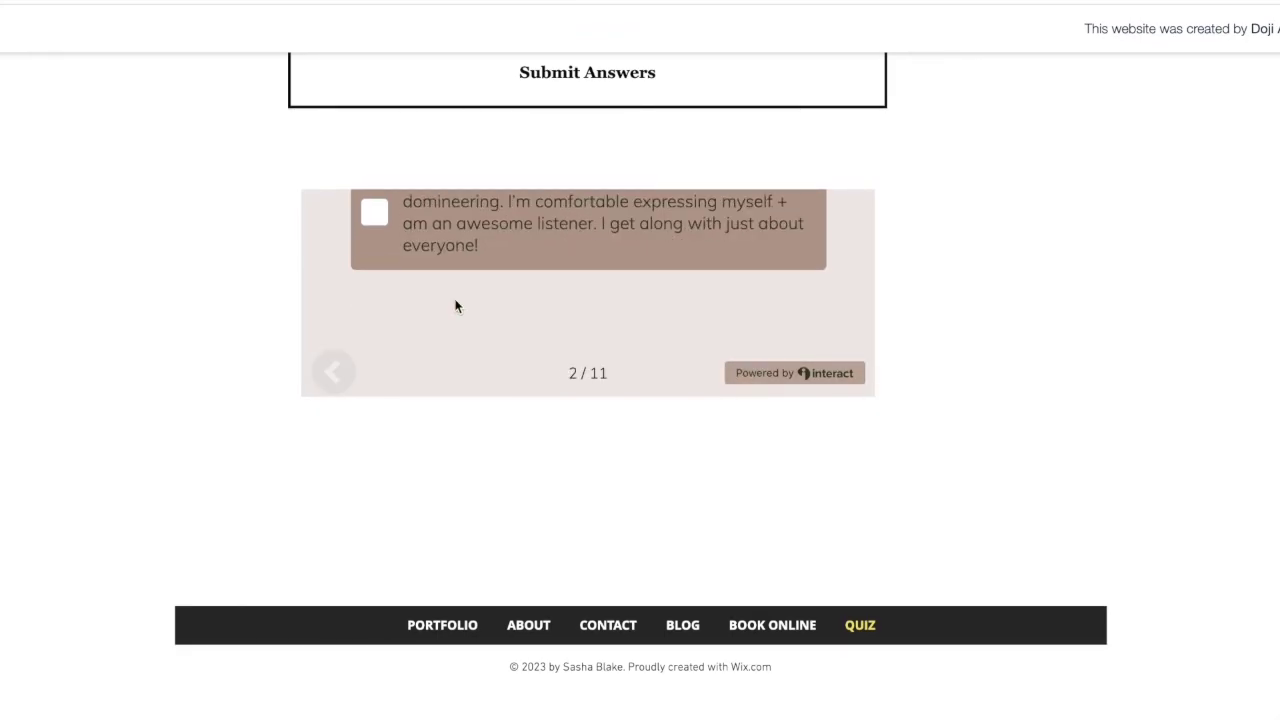
scroll(465, 372, "up", 5)
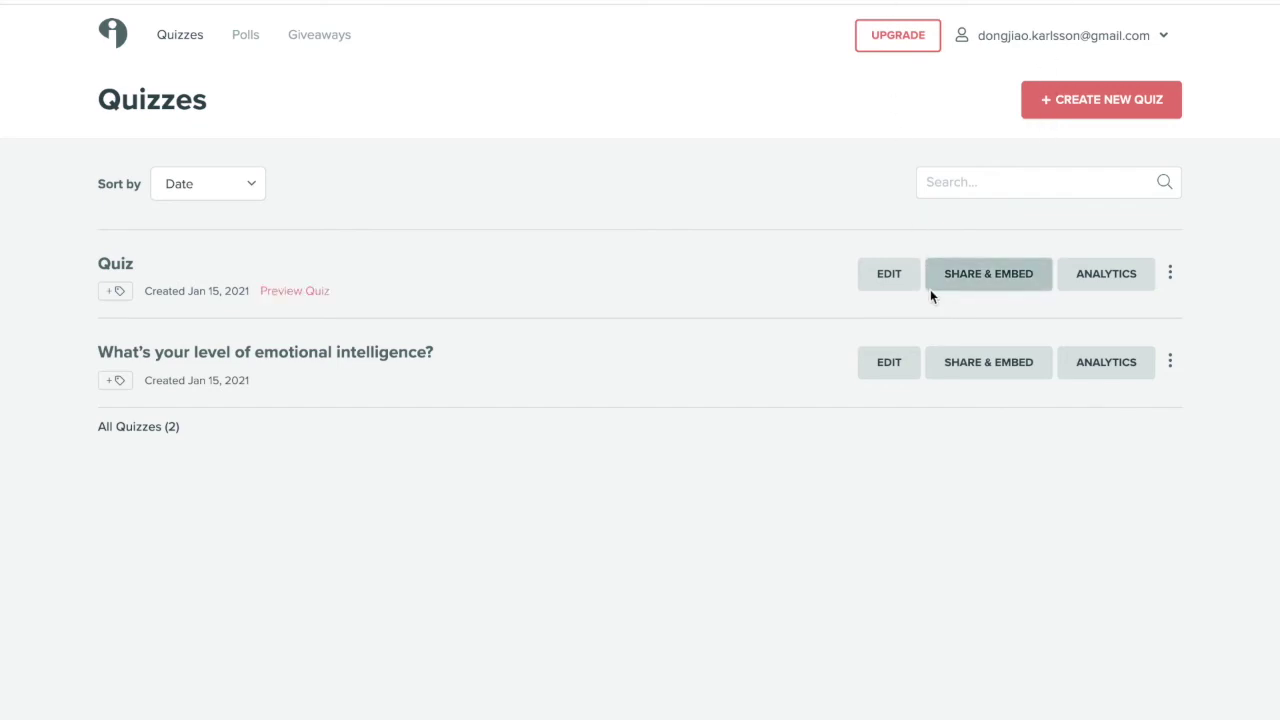
left_click(891, 285)
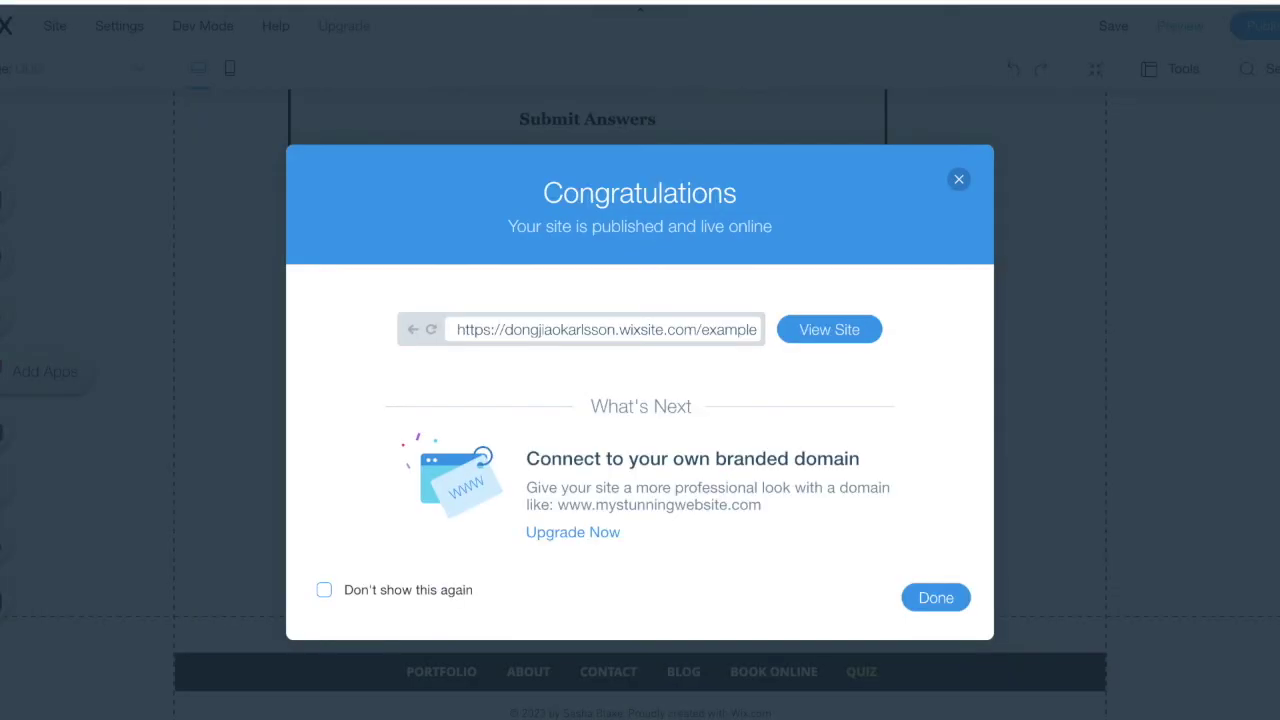
Step: Enlarge the quiz embed, align its top under Submit Answers, and republish the site
left_click(955, 180)
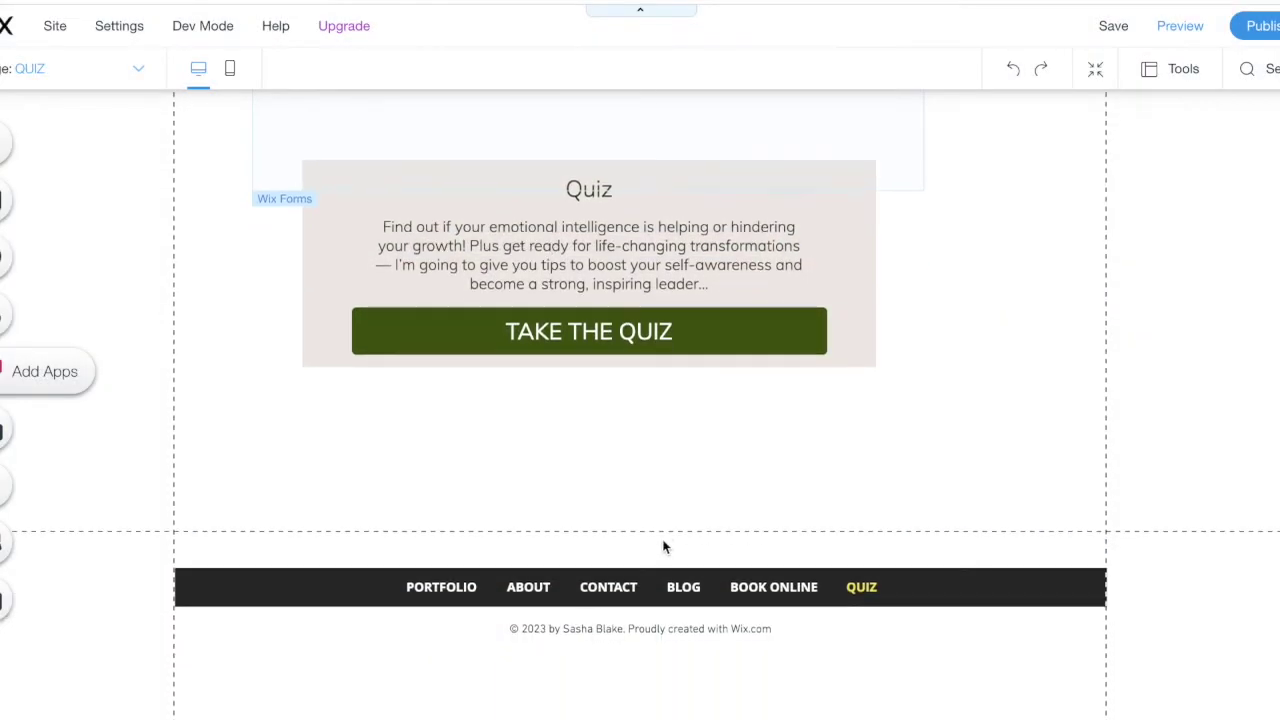
left_click(785, 270)
left_click_drag(666, 371, 654, 532)
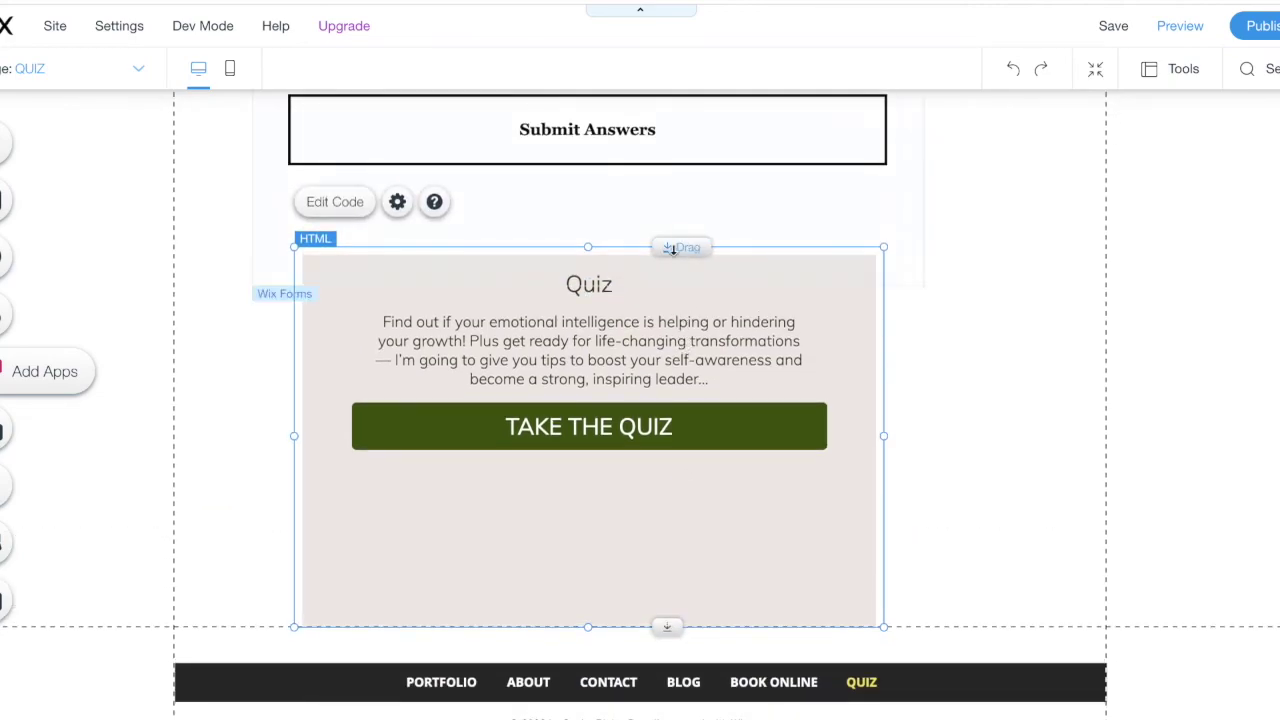
left_click_drag(584, 247, 591, 202)
left_click(949, 350)
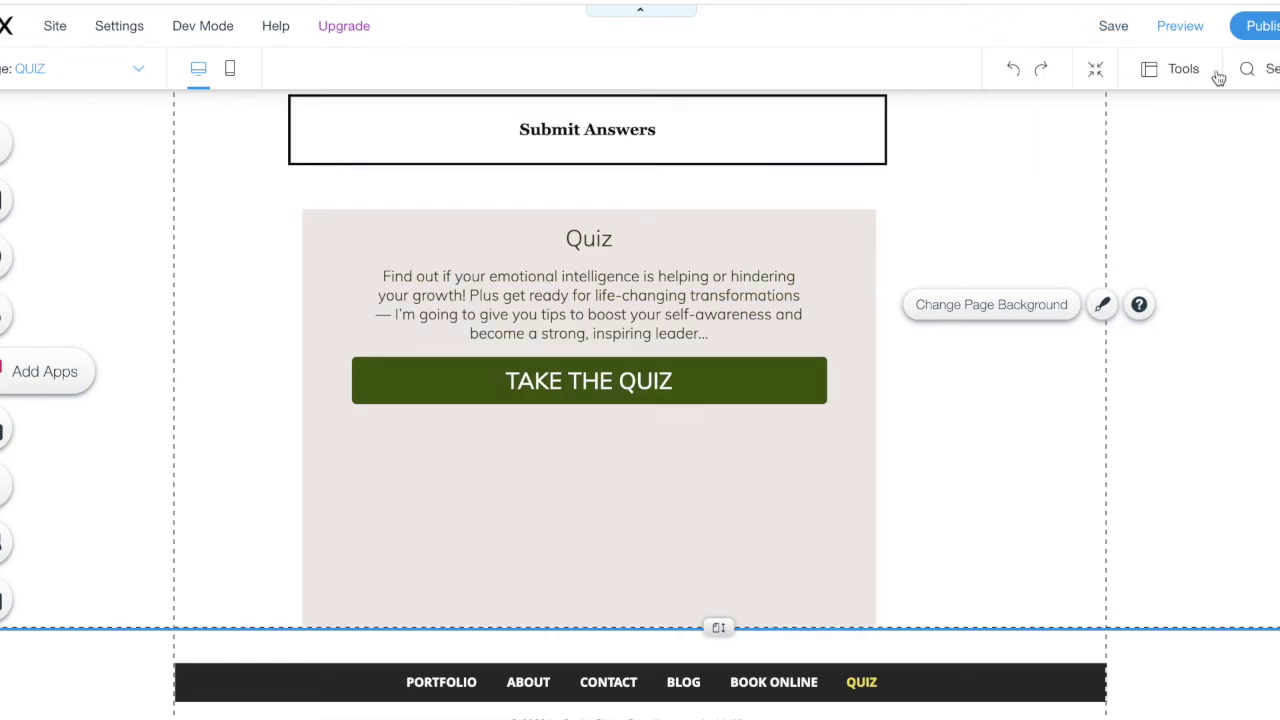
left_click(1268, 30)
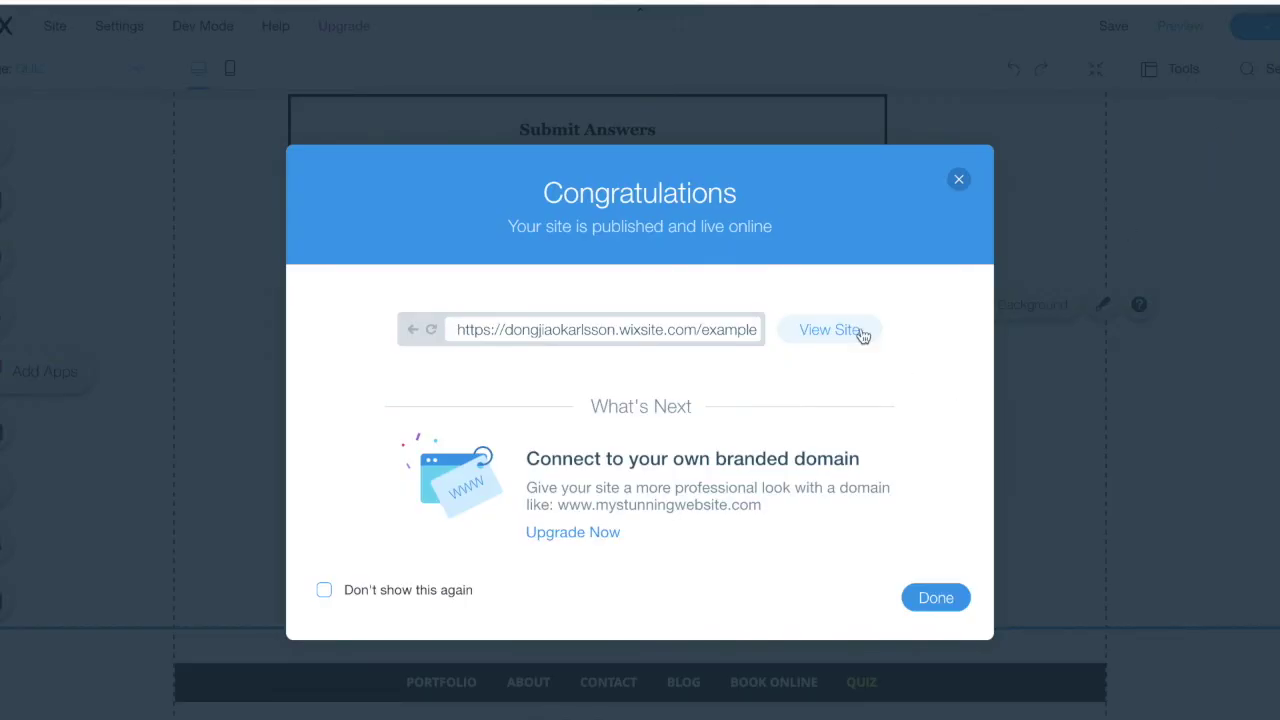
Step: Open the live site's QUIZ page from the footer menu and start the embedded quiz
left_click(830, 330)
scroll(850, 493, "down", 5)
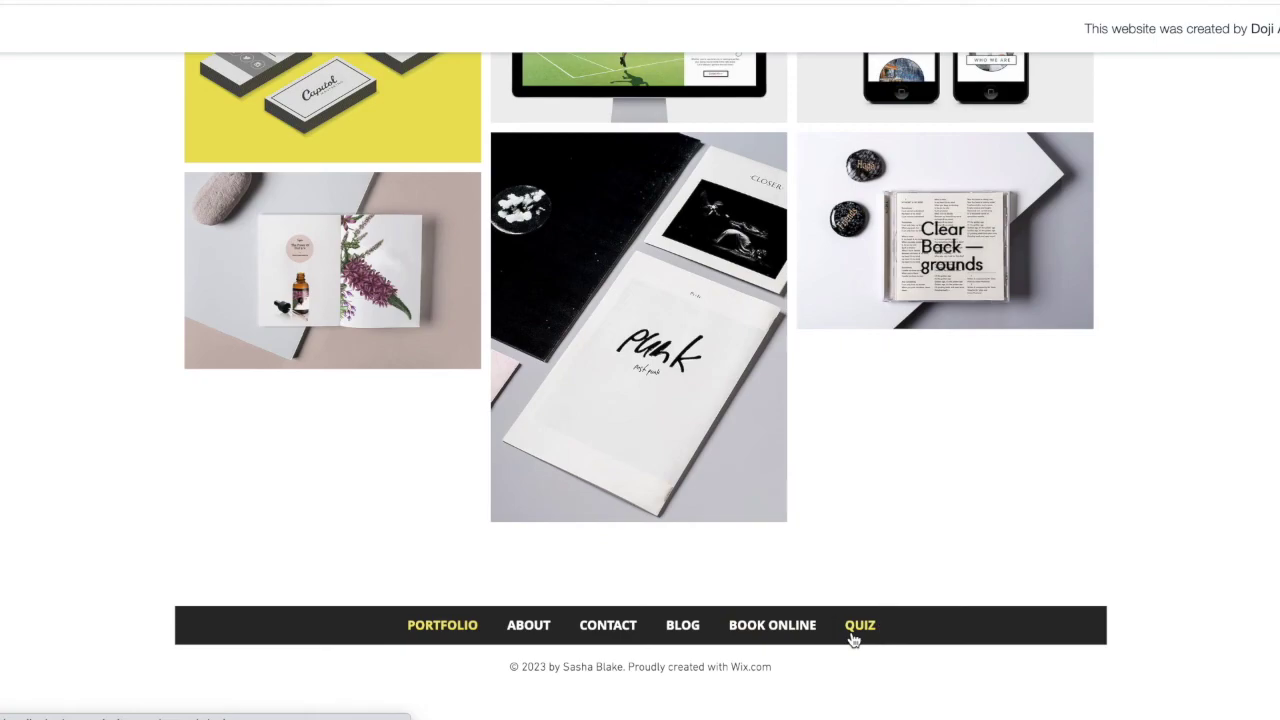
left_click(852, 628)
scroll(772, 475, "down", 8)
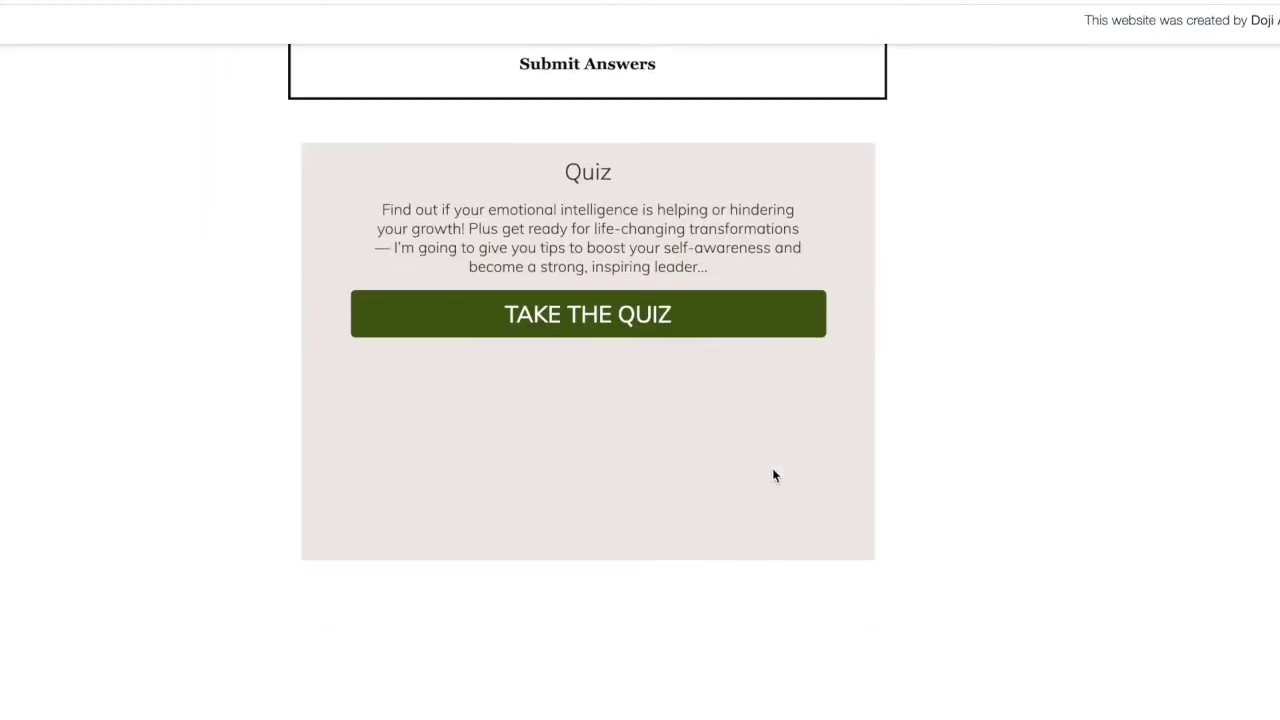
left_click(660, 340)
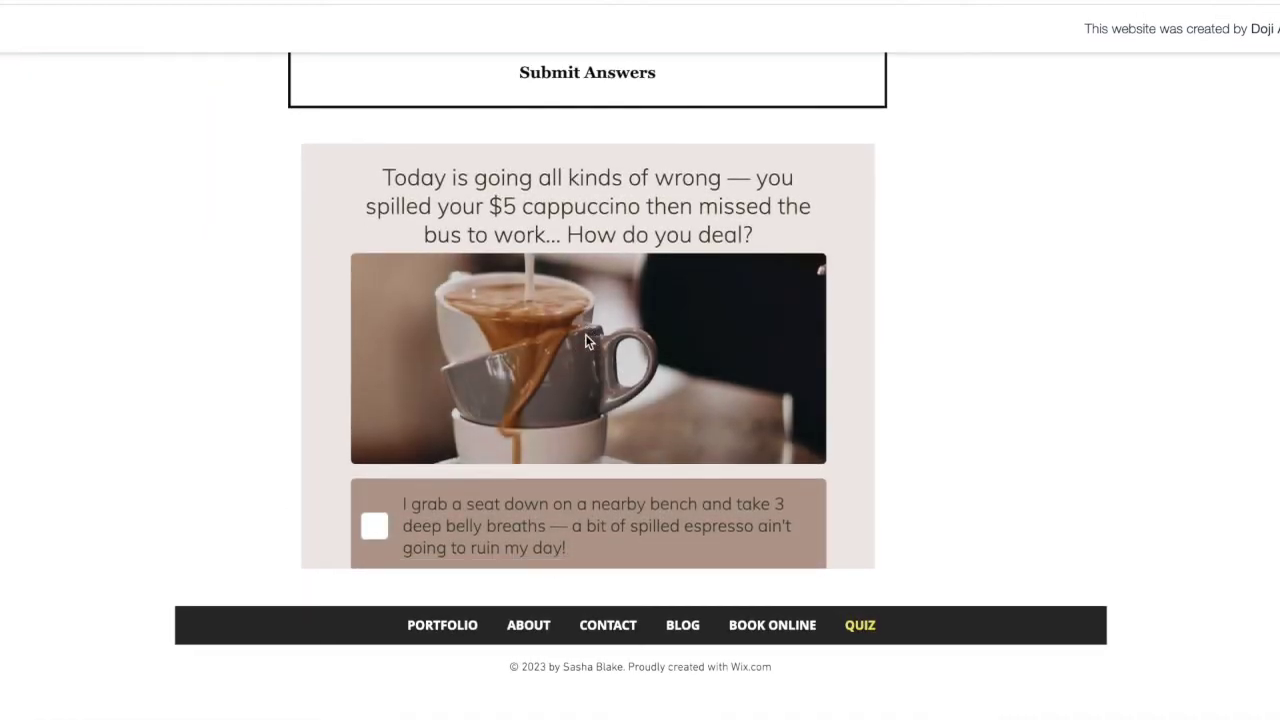
scroll(587, 341, "down", 4)
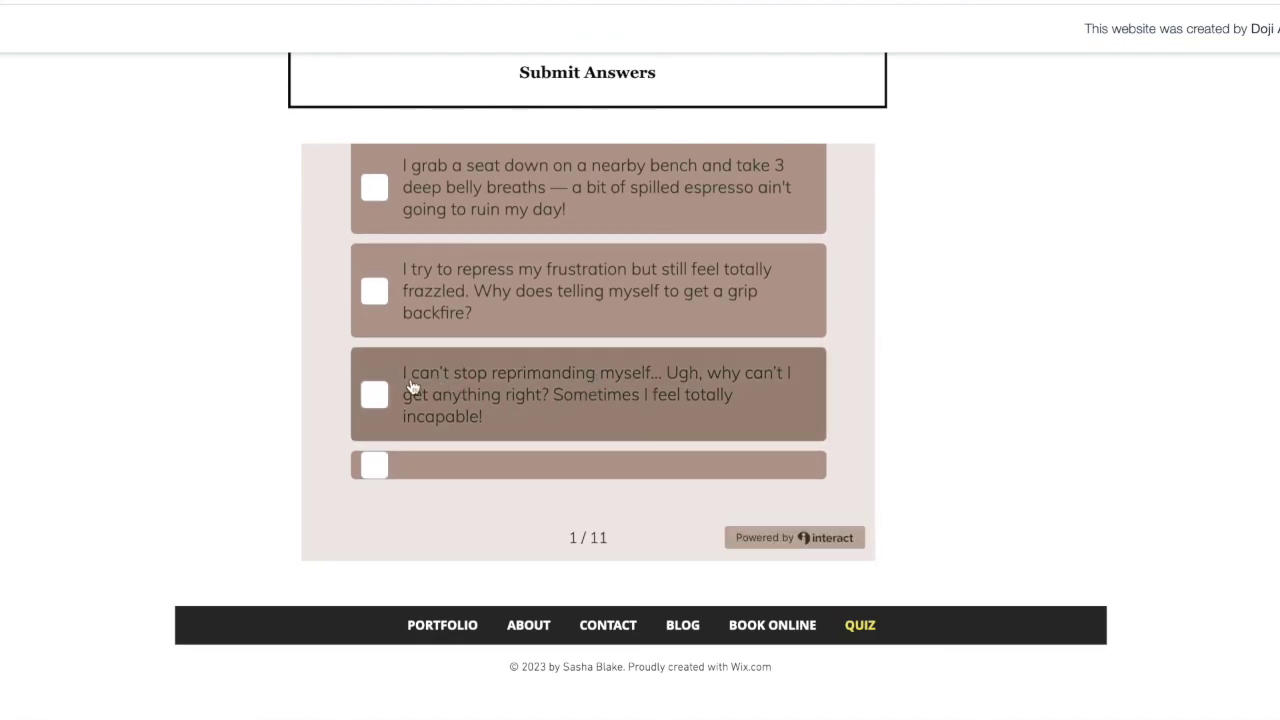
Step: Answer the first five questions, including the coffee, picture and song questions
left_click(411, 387)
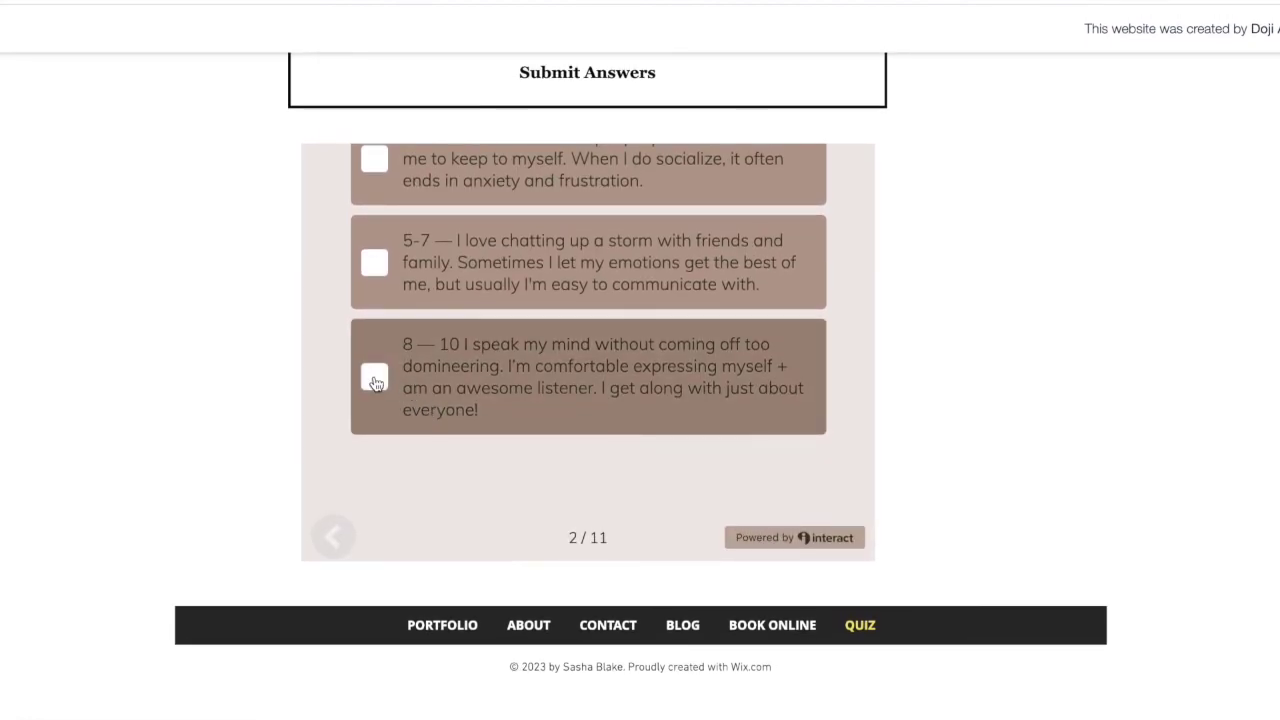
left_click(376, 383)
left_click(371, 191)
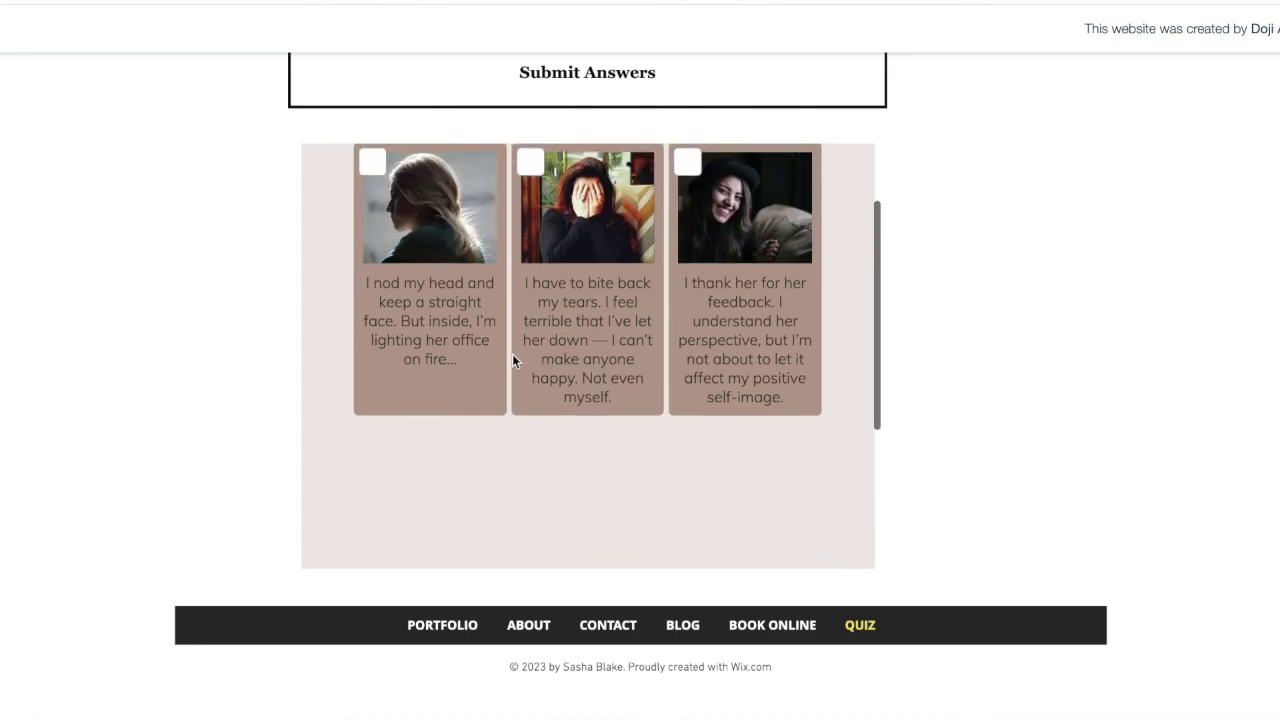
scroll(512, 354, "up", 1)
left_click(598, 337)
left_click(595, 275)
Step: Answer the remaining questions through the final one, including boundaries and fortune cookie
scroll(608, 420, "down", 2)
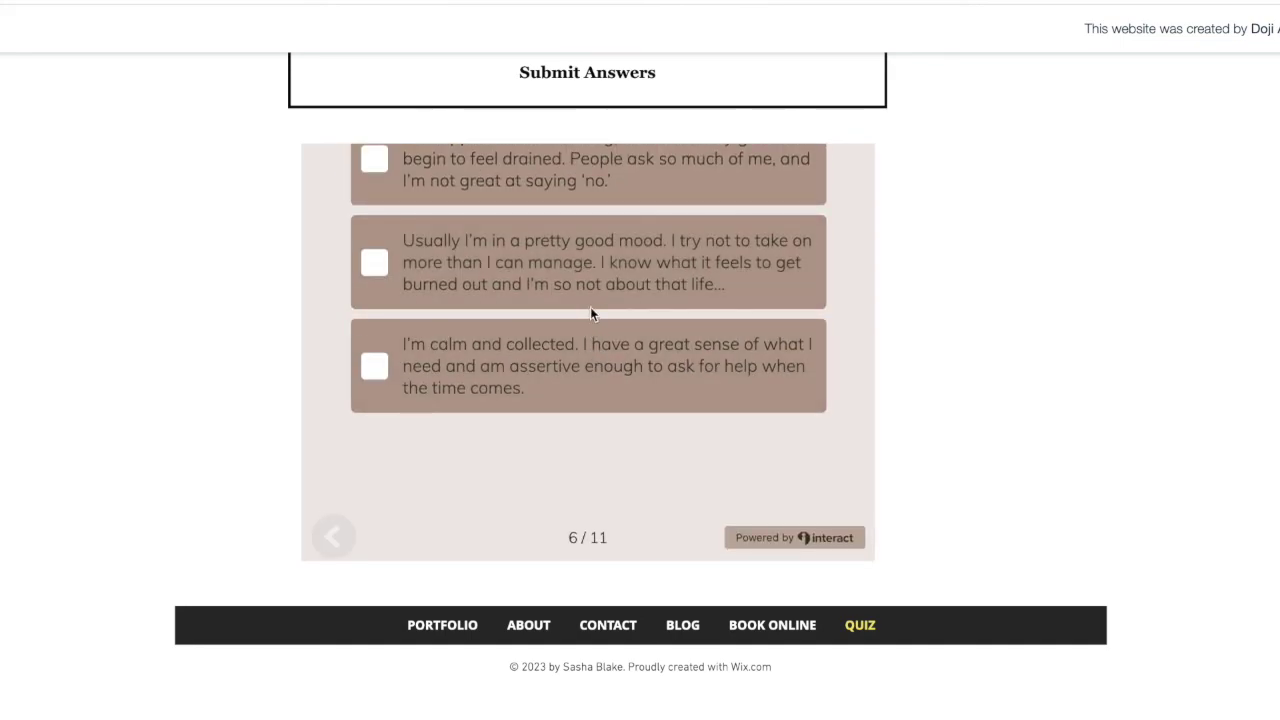
left_click(590, 306)
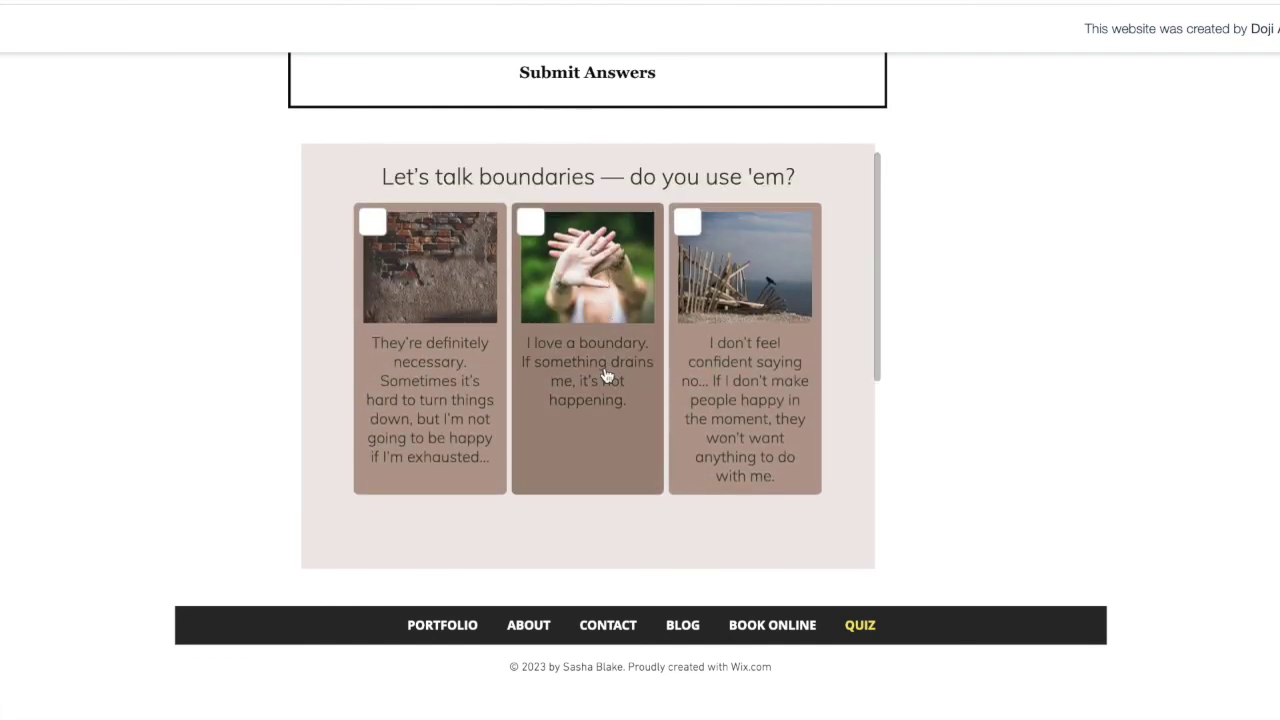
left_click(605, 375)
left_click(660, 484)
left_click(690, 316)
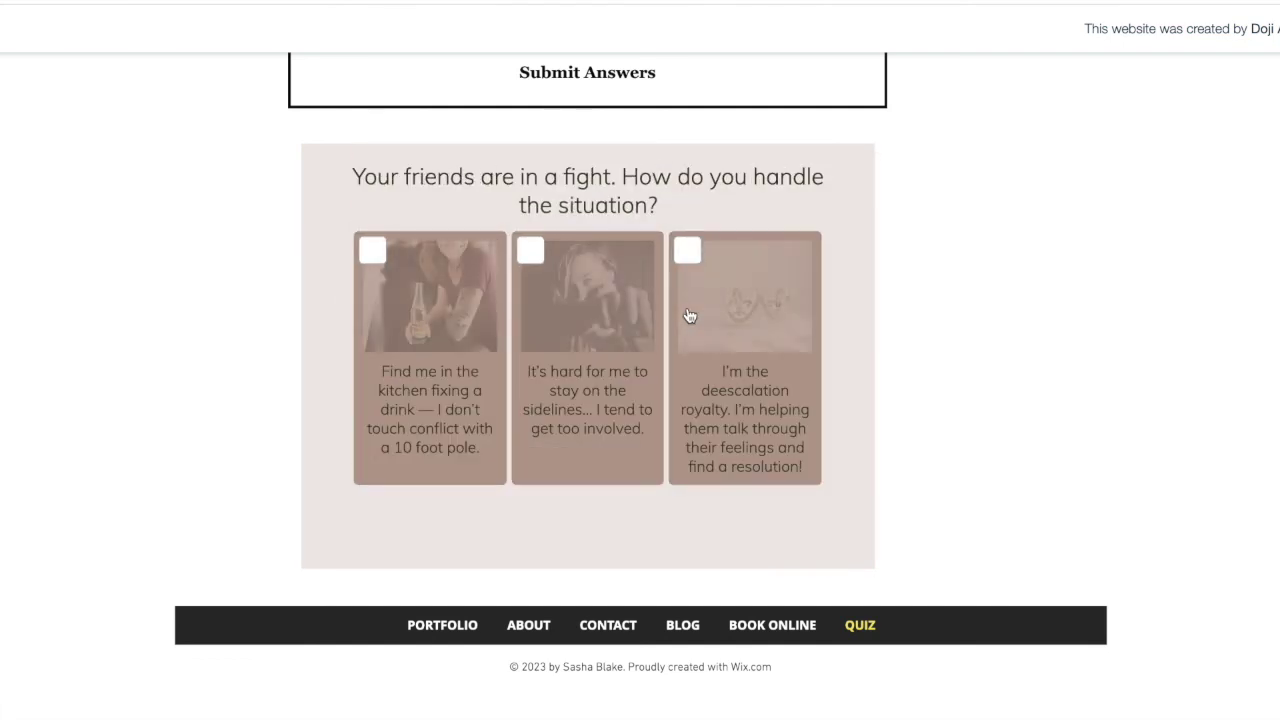
left_click(690, 316)
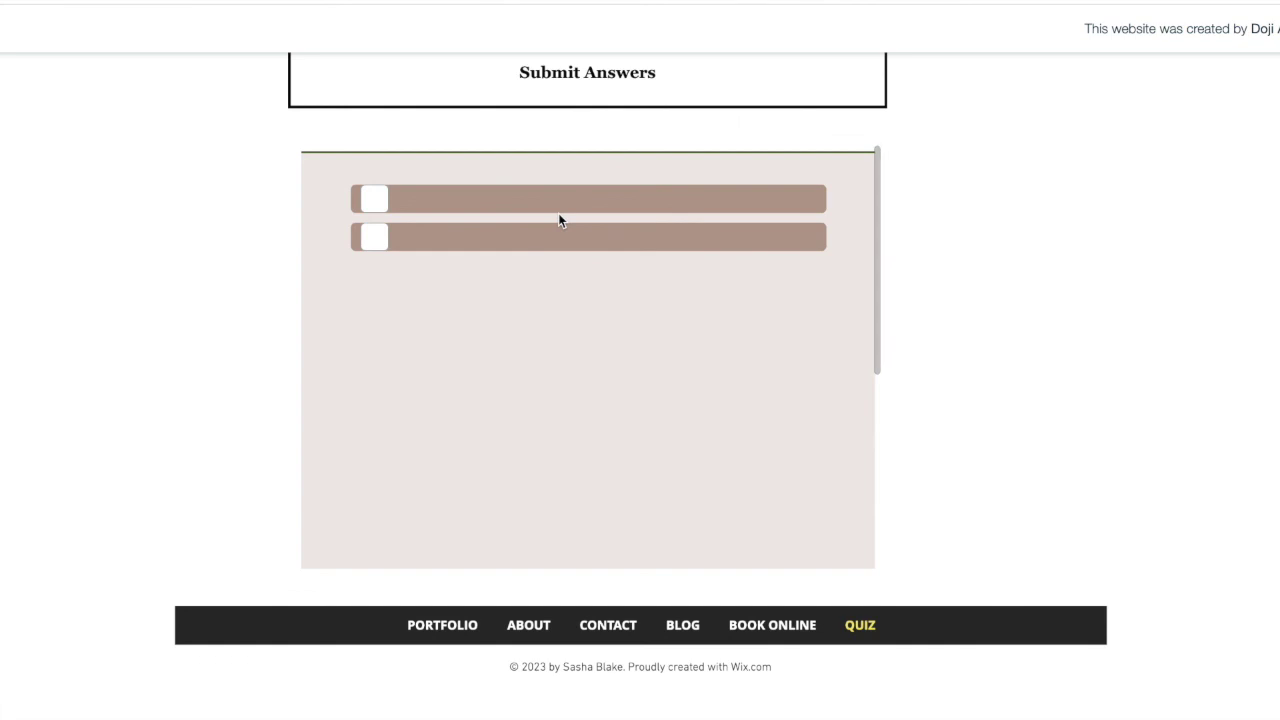
left_click(552, 205)
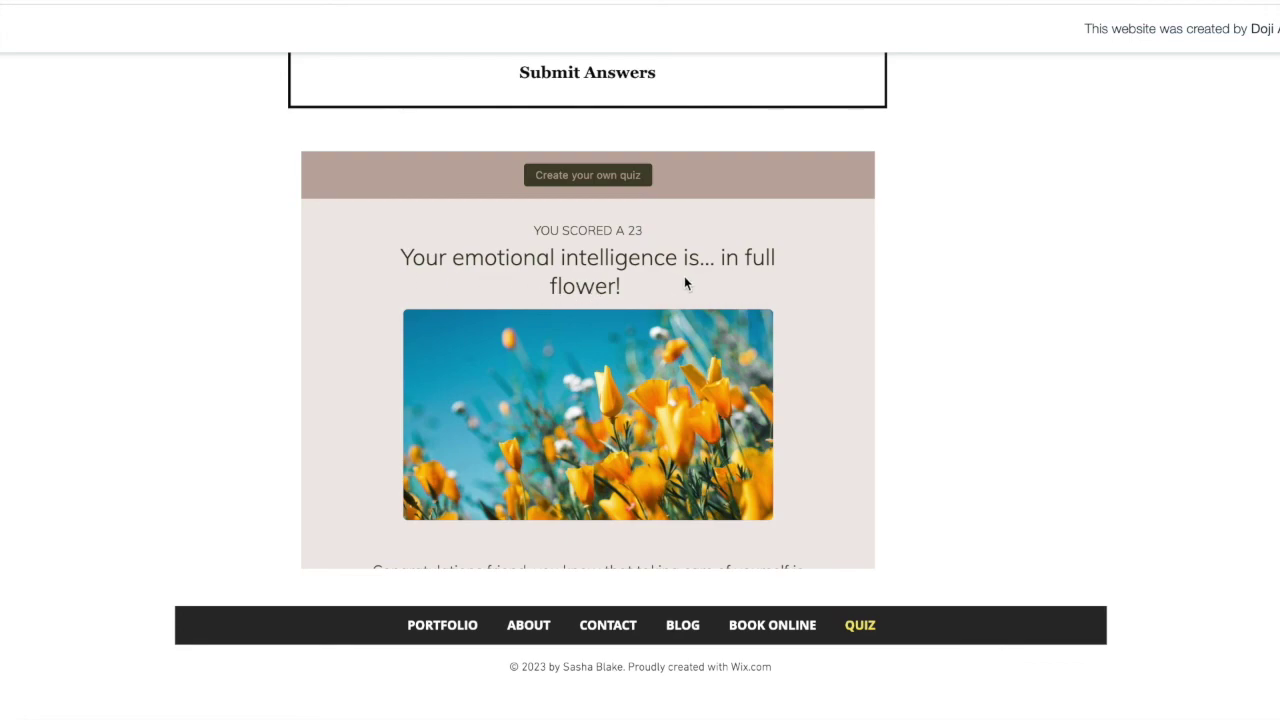
Step: Scroll through the quiz result (score 23, 'in full flower!') and back to the top
scroll(685, 282, "down", 10)
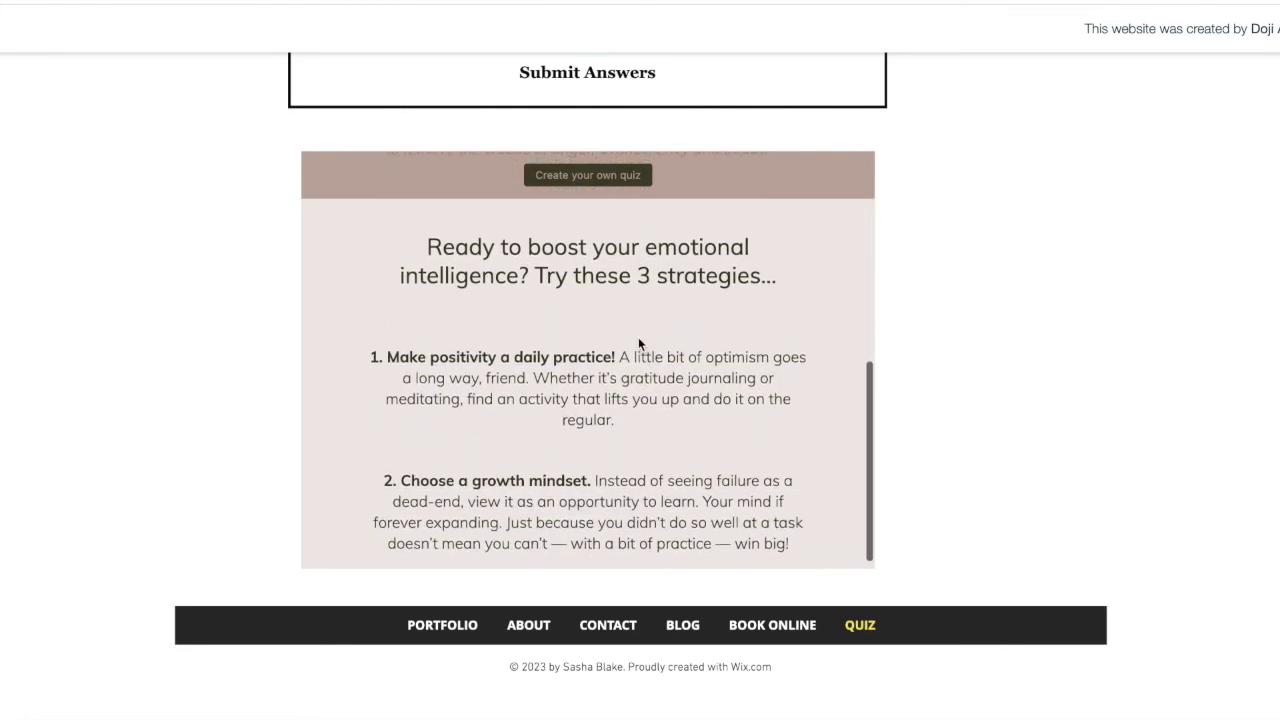
scroll(597, 445, "down", 15)
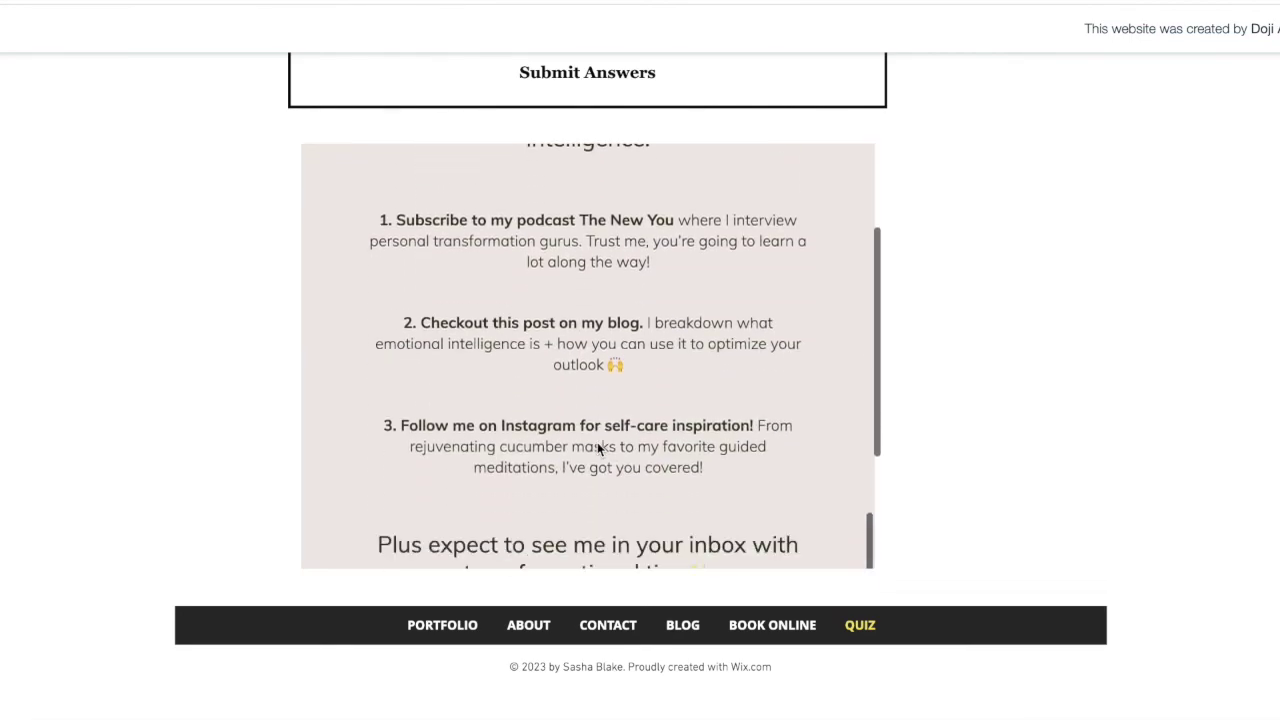
scroll(597, 448, "down", 2)
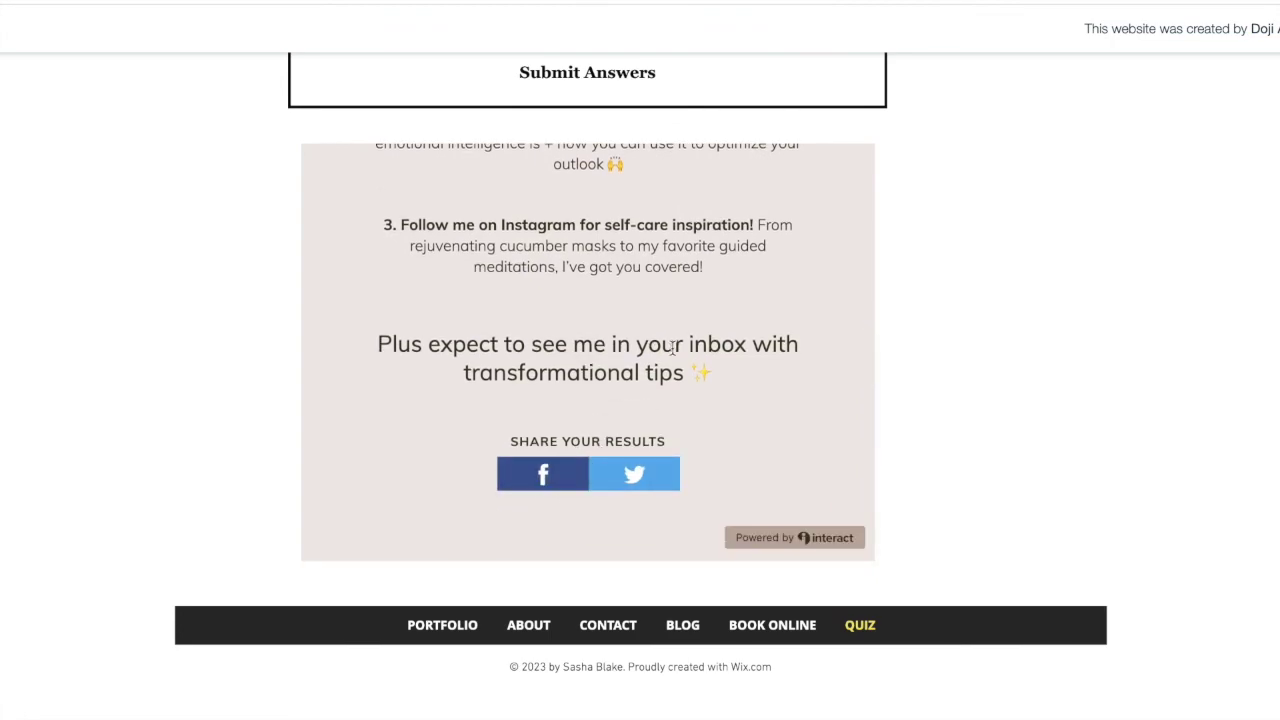
scroll(645, 354, "up", 10)
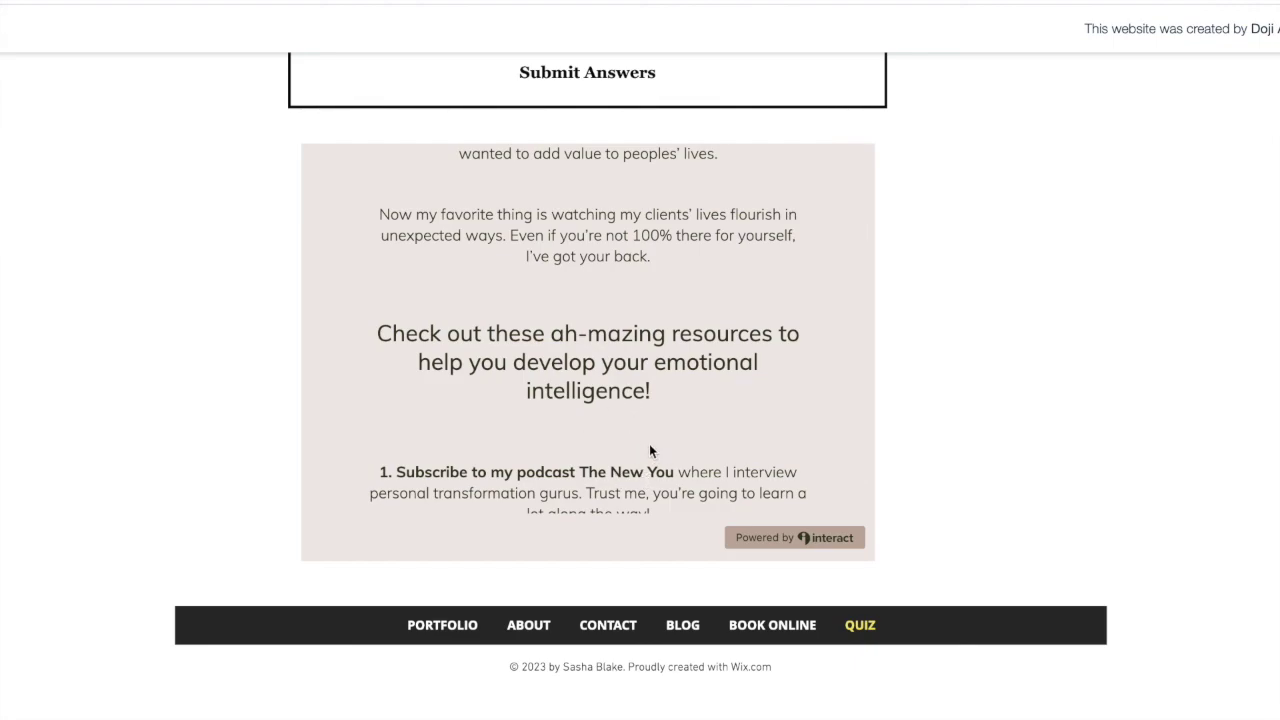
left_click_drag(637, 323, 472, 308)
scroll(522, 280, "up", 2)
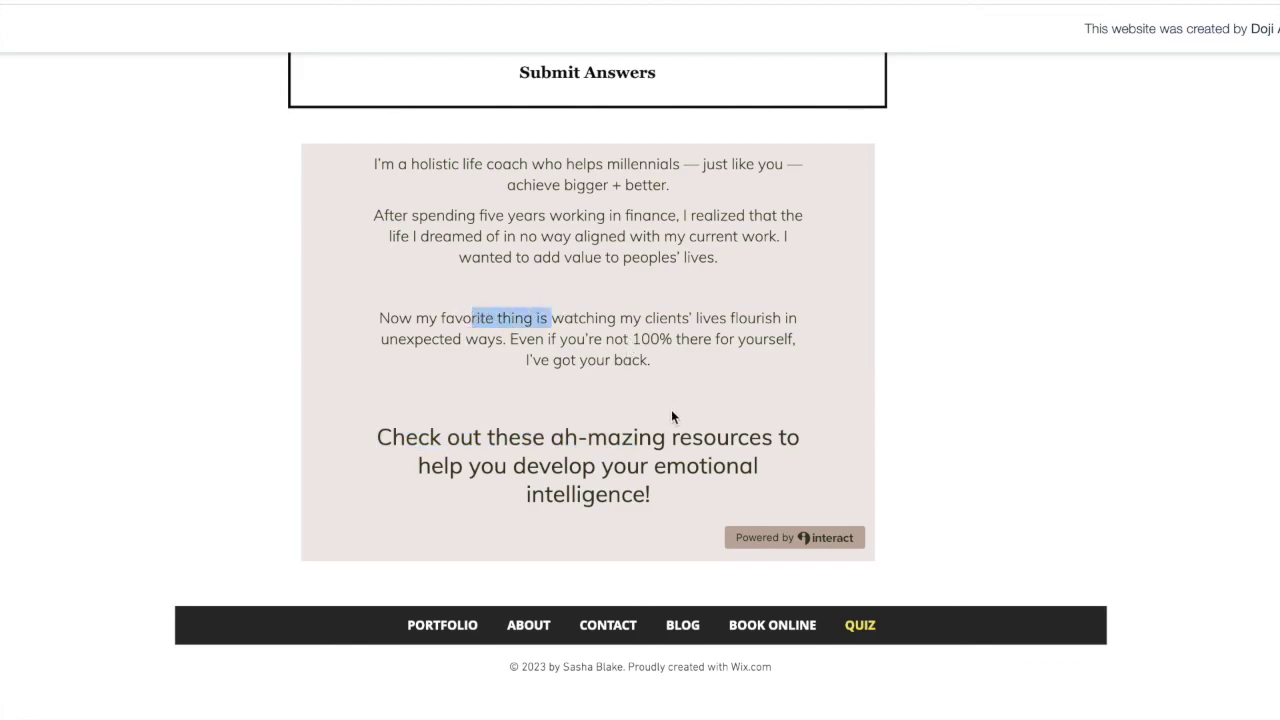
scroll(672, 413, "up", 15)
scroll(763, 344, "up", 12)
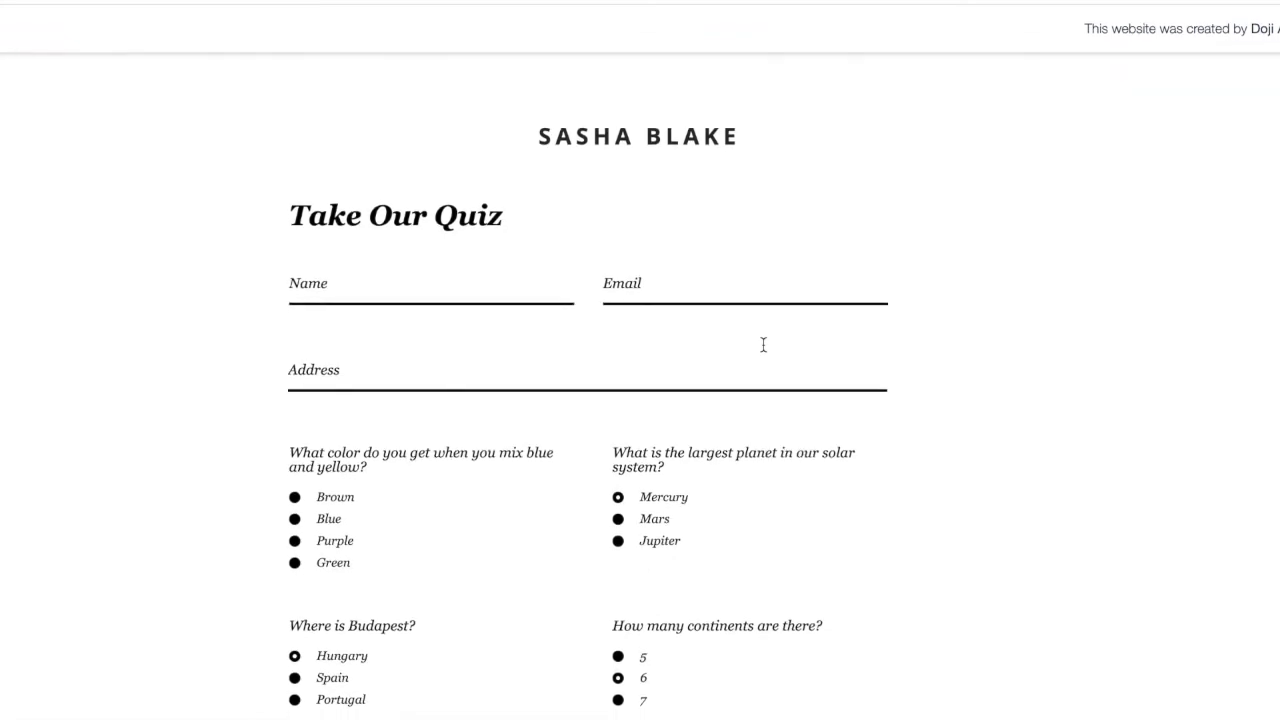